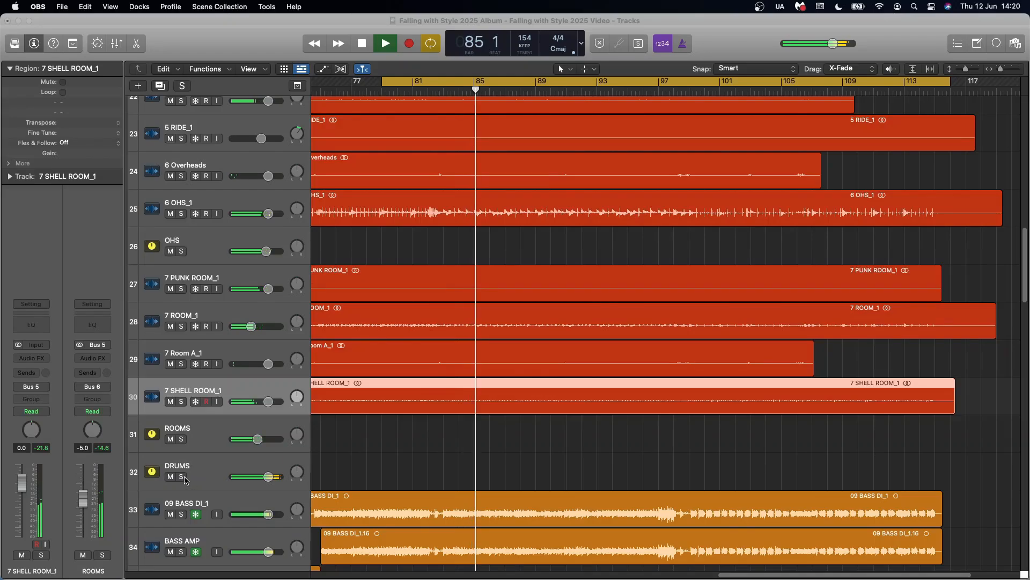
# Solo the DRUMS bus during playback and look through the drum tracks from kick down to rooms
pyautogui.click(182, 476)
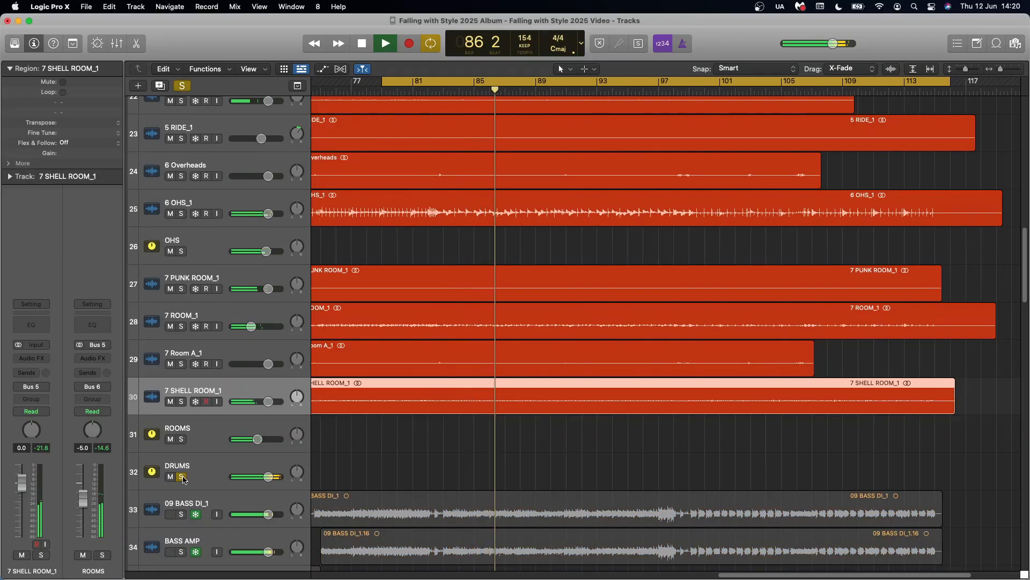
pyautogui.scroll(15, 417, 349)
pyautogui.scroll(5, 416, 351)
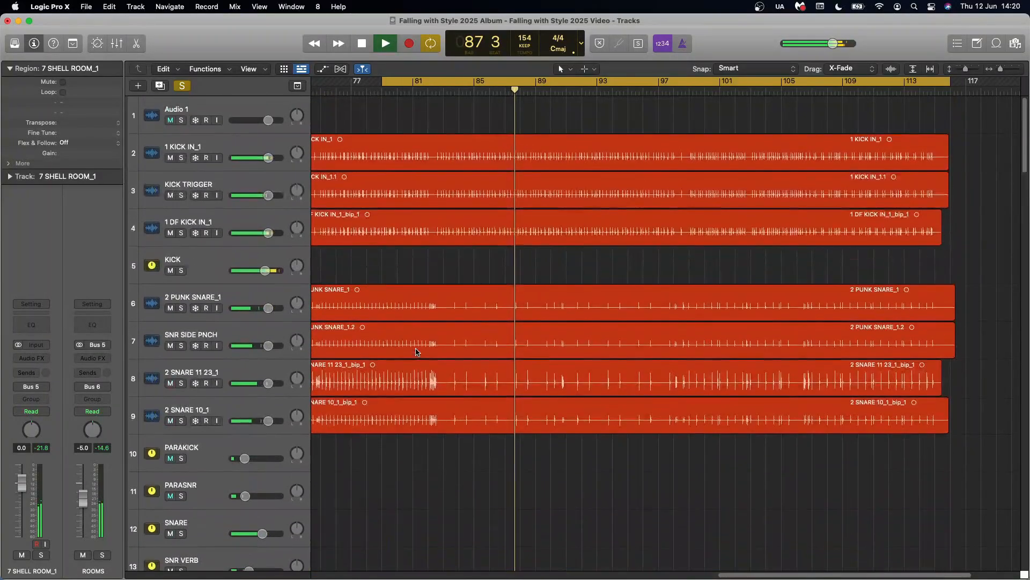
pyautogui.scroll(-5, 416, 352)
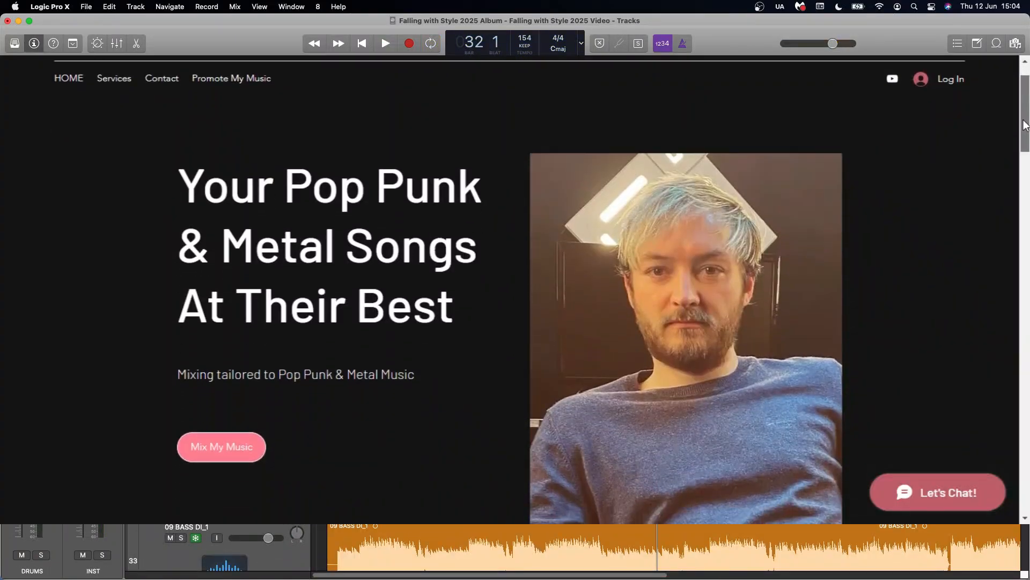
pyautogui.scroll(-5, 1025, 172)
pyautogui.scroll(-6, 1025, 171)
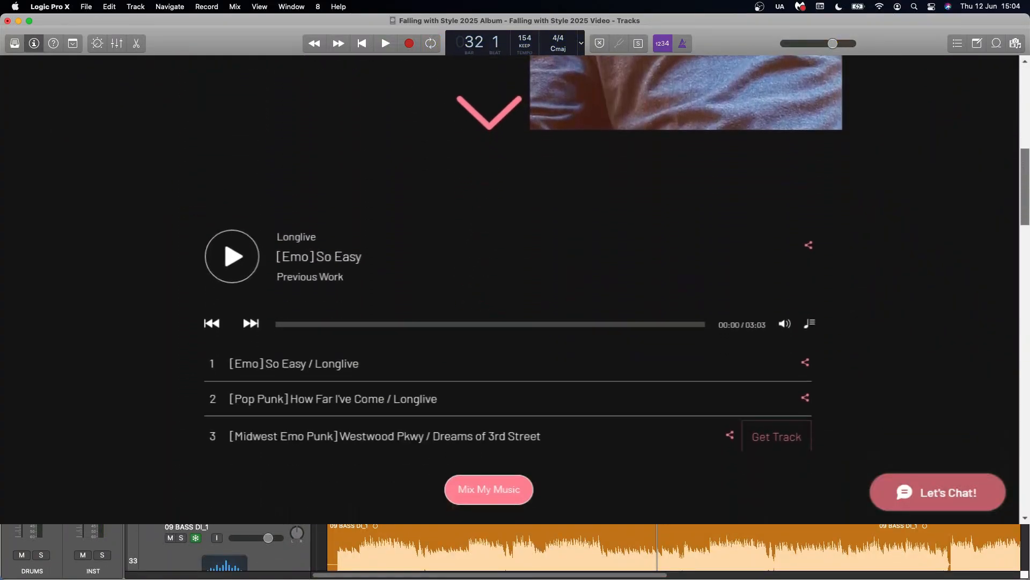
# Browse the mixing services website down to the Mixing Enquiry form and enter "Hey" in the message field
pyautogui.scroll(-1, 1024, 216)
pyautogui.scroll(-15, 1025, 216)
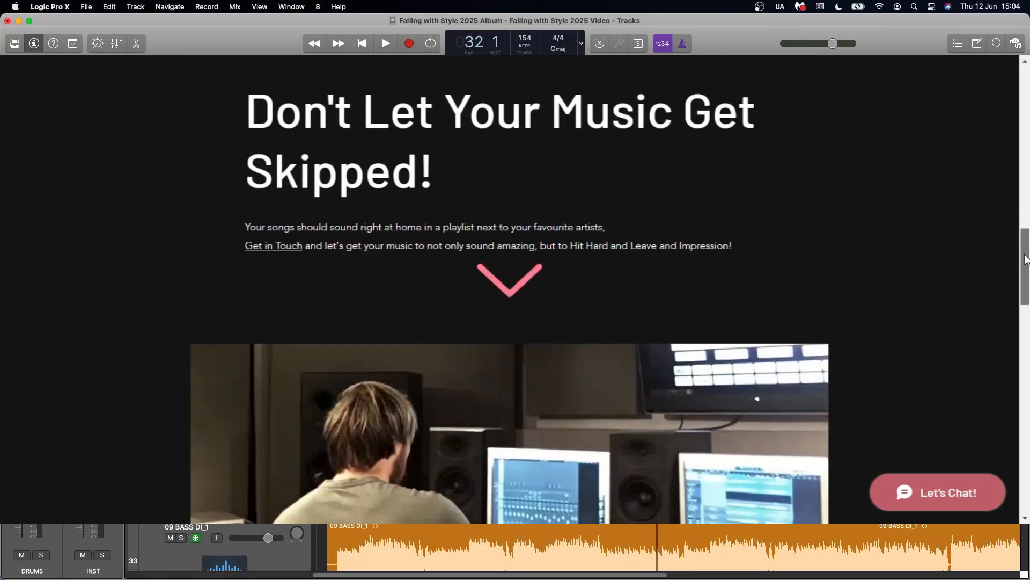
pyautogui.scroll(-5, 510, 290)
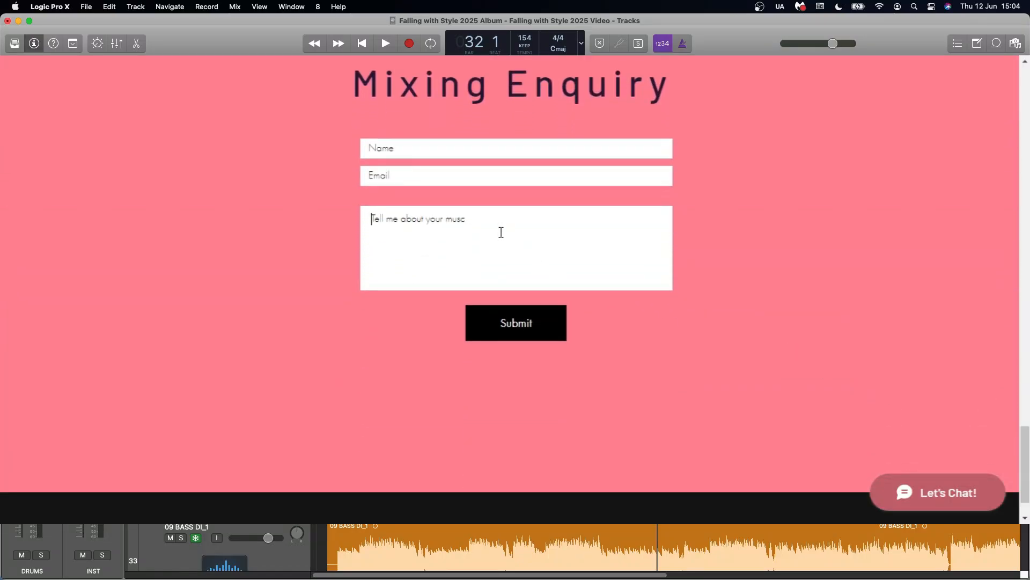
pyautogui.click(501, 232)
pyautogui.write('Hey')
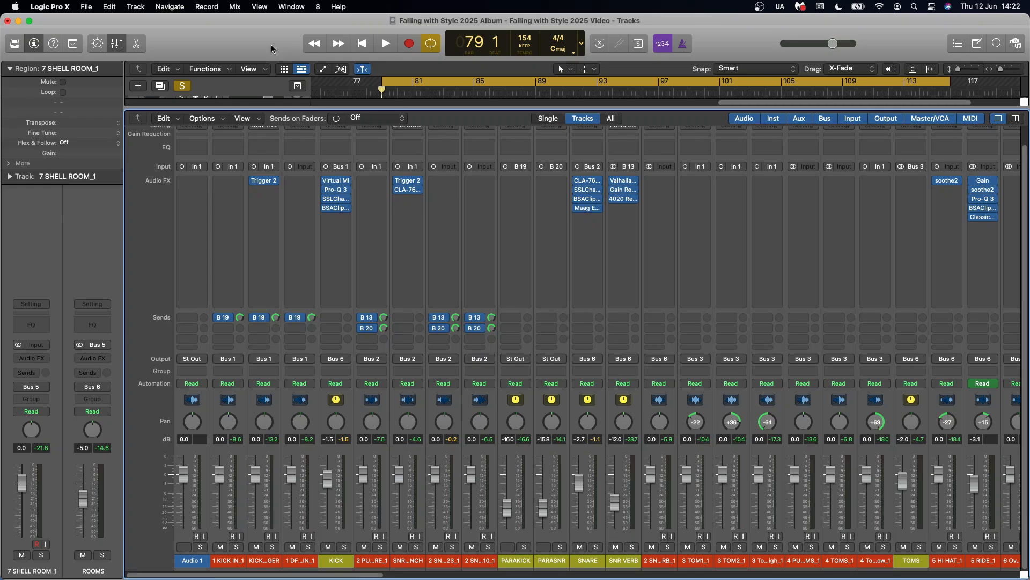
# Set up the arrangement for the 1 KICK IN_1 track with the mixer hidden, cycle off, playhead at bar 1 and taller tracks
pyautogui.press('x')
pyautogui.click(242, 145)
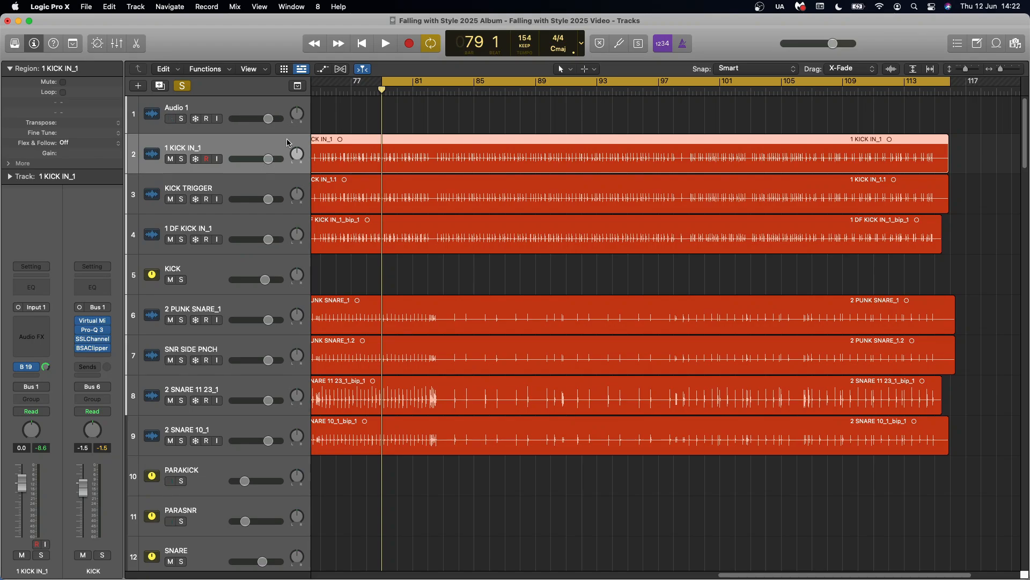
pyautogui.press('c')
pyautogui.press('Return')
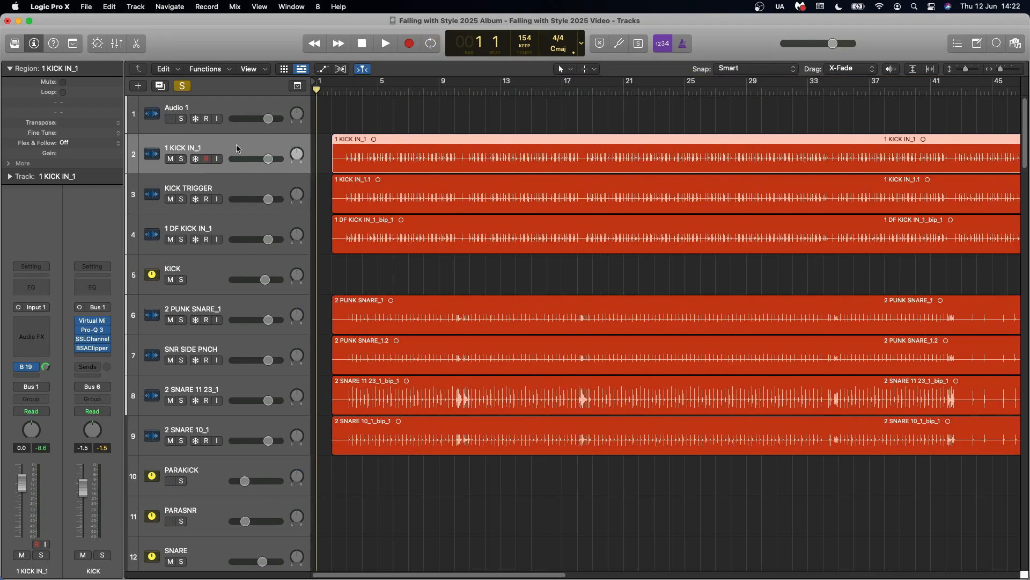
pyautogui.press('super+Down')
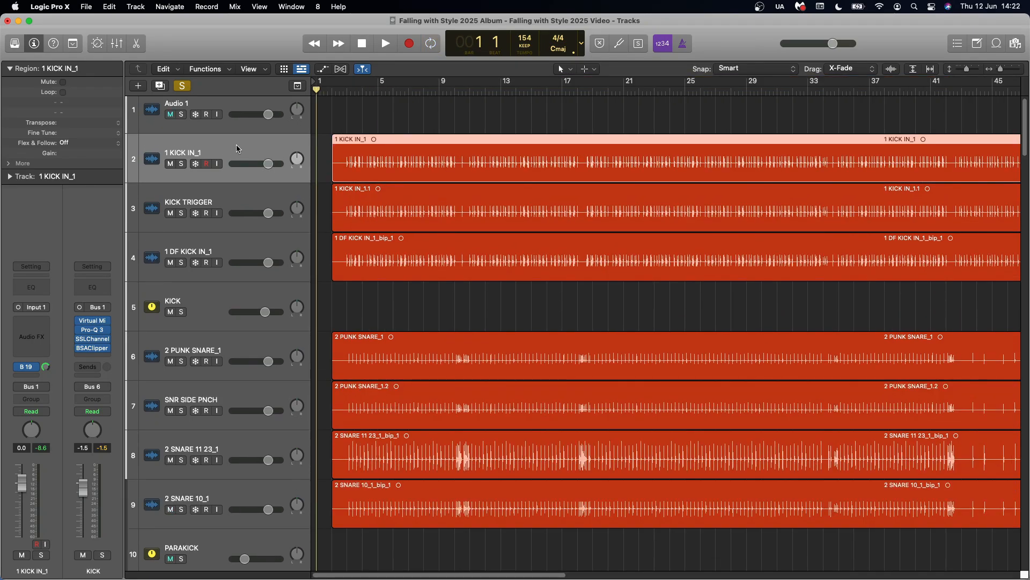
# Inspect the sample loaded in Trigger 2 on the KICK TRIGGER track and select the 1 DF KICK IN_1 track
pyautogui.click(243, 192)
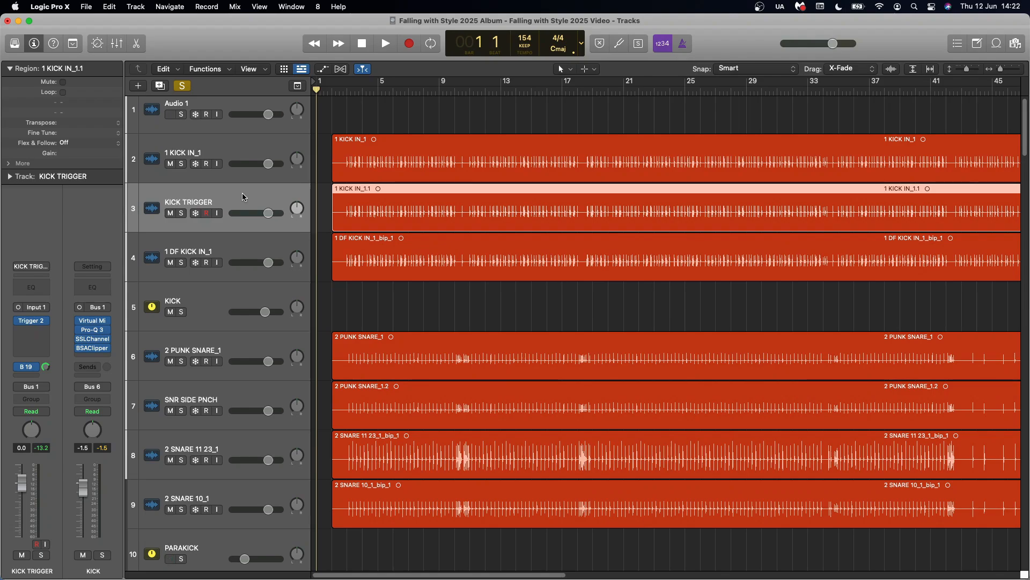
pyautogui.click(34, 322)
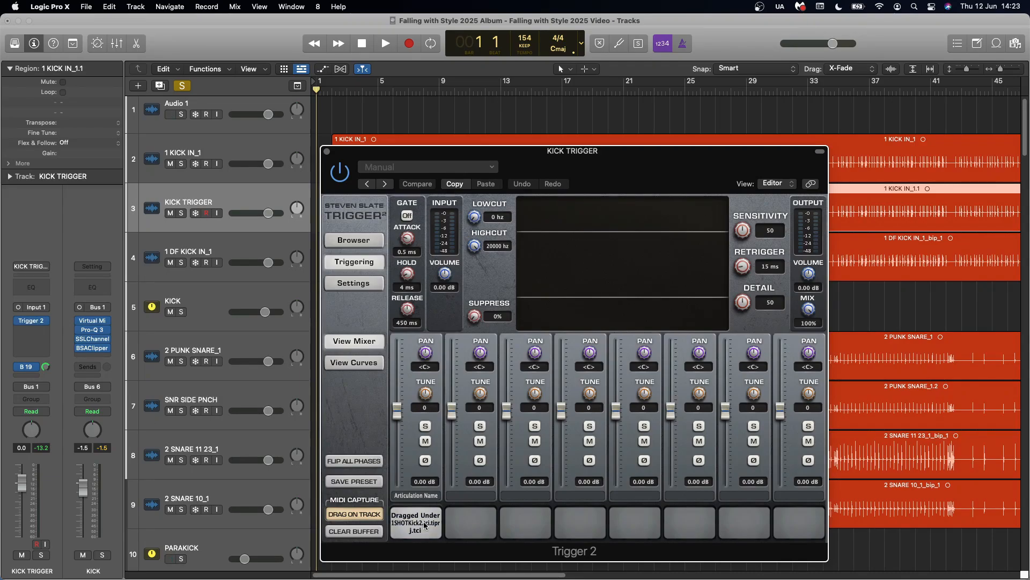
pyautogui.click(327, 152)
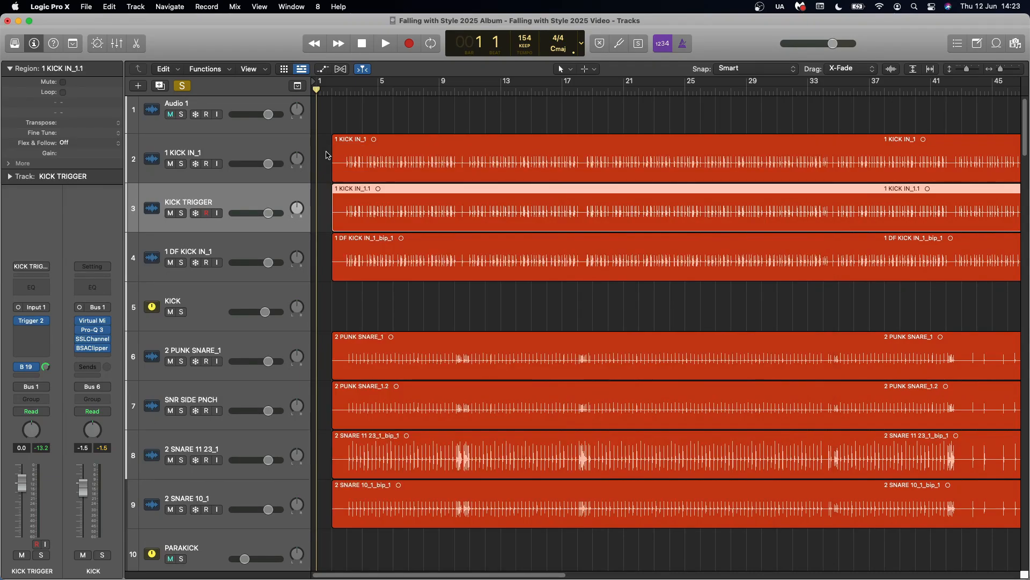
pyautogui.click(252, 246)
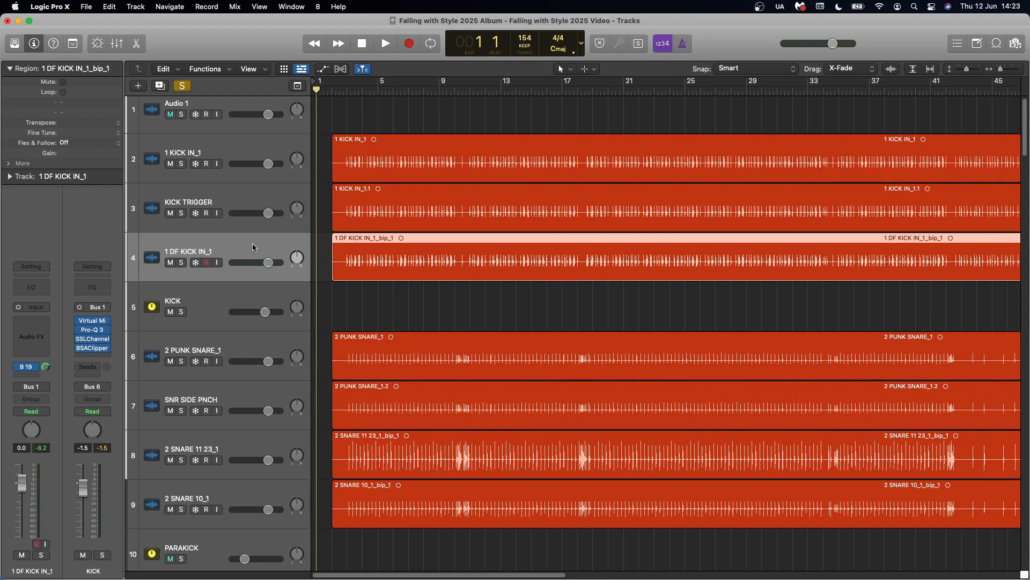
# Solo the 1 KICK IN_1 track and play it briefly from bar 3
pyautogui.click(181, 165)
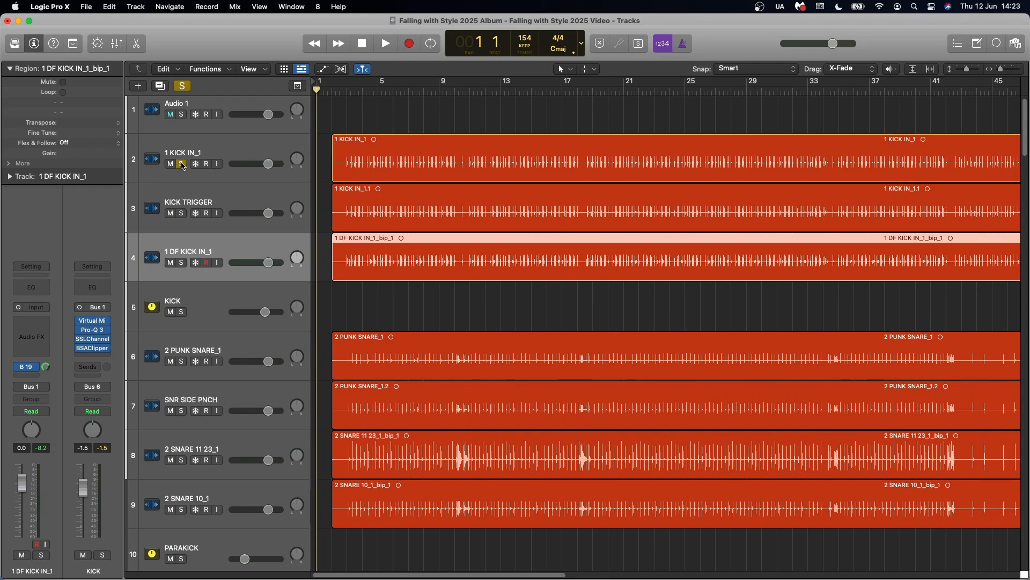
pyautogui.click(347, 90)
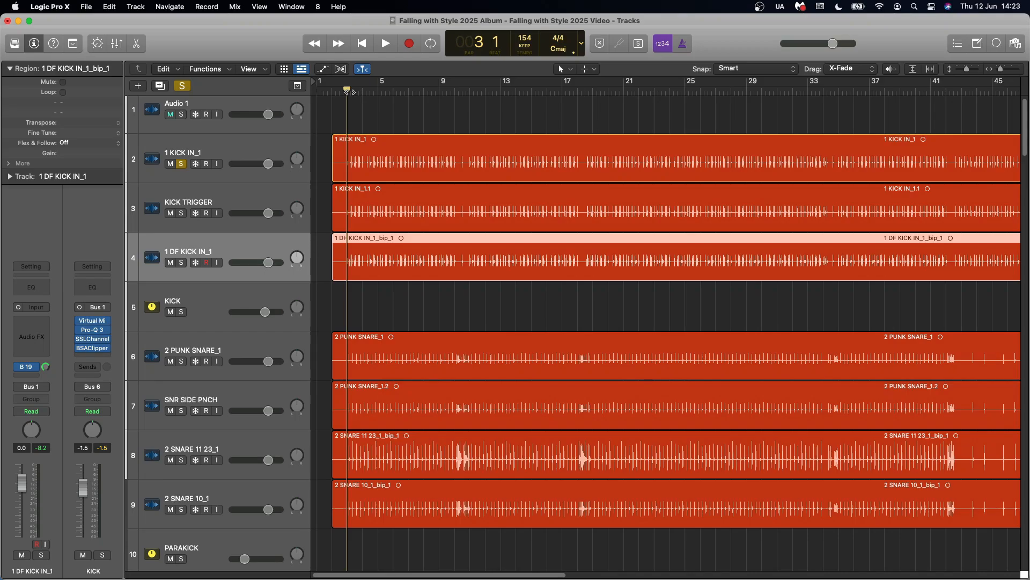
pyautogui.press('space')
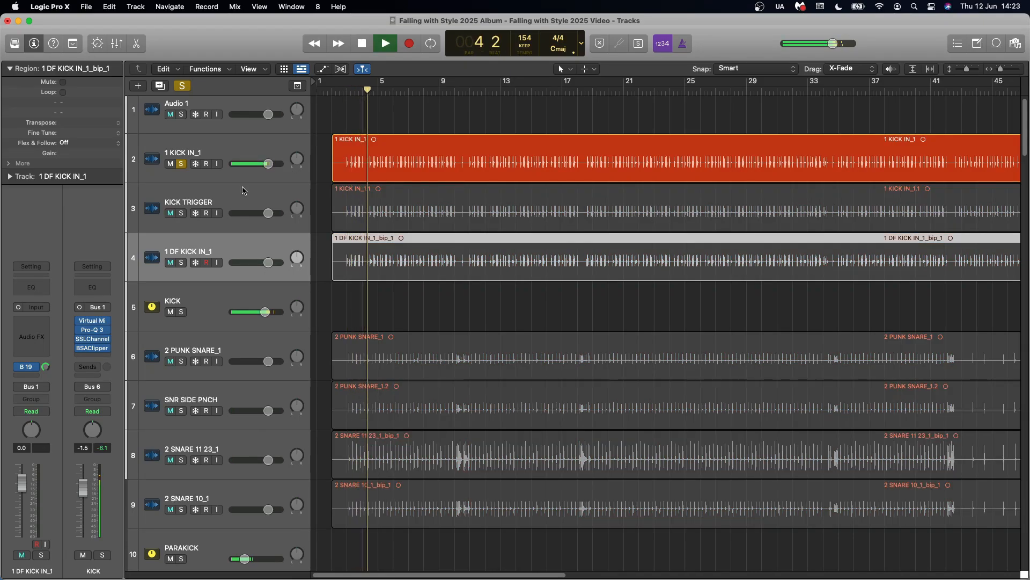
pyautogui.press('space')
# Add the KICK TRIGGER track to the solo and listen to it together with 1 KICK IN_1
pyautogui.click(182, 213)
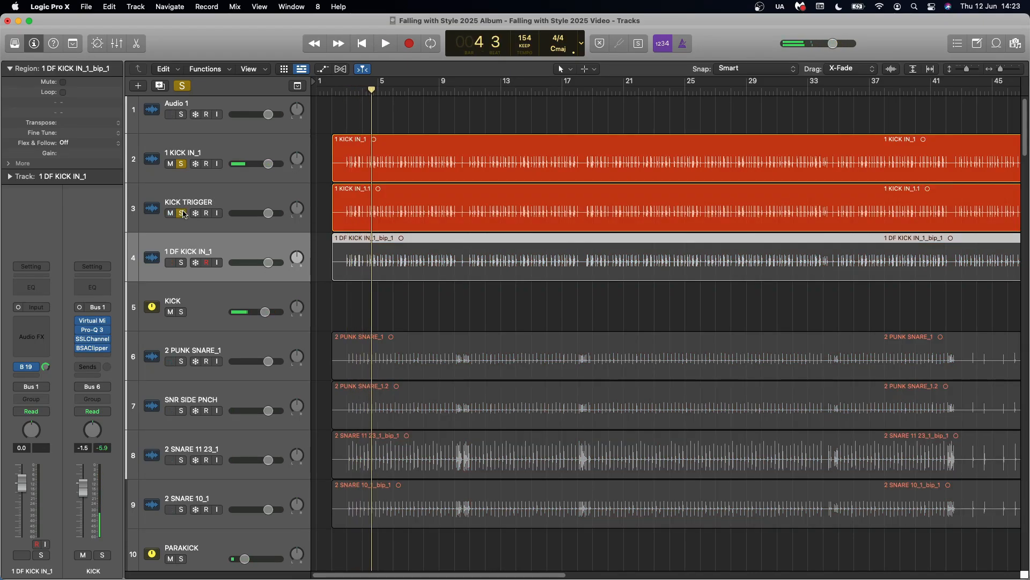
pyautogui.press('space')
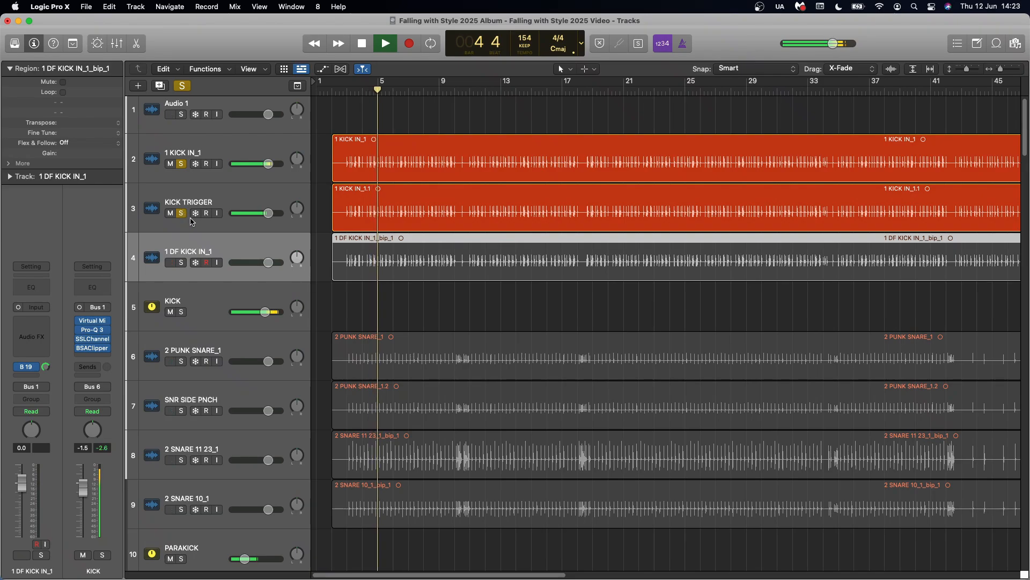
pyautogui.press('space')
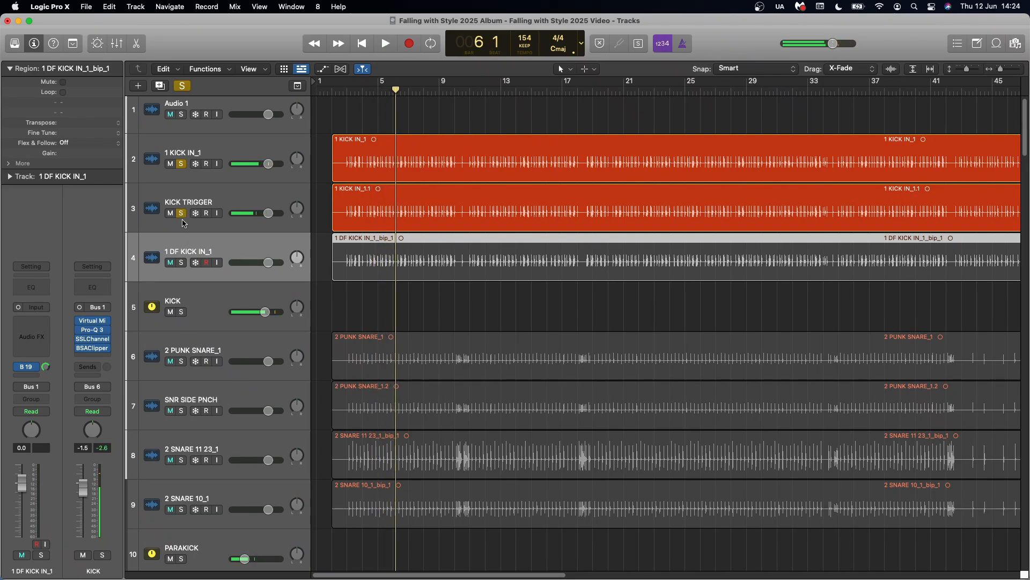
# Add the 1 DF KICK IN_1 track to the solo and listen to all three kick tracks together
pyautogui.click(182, 262)
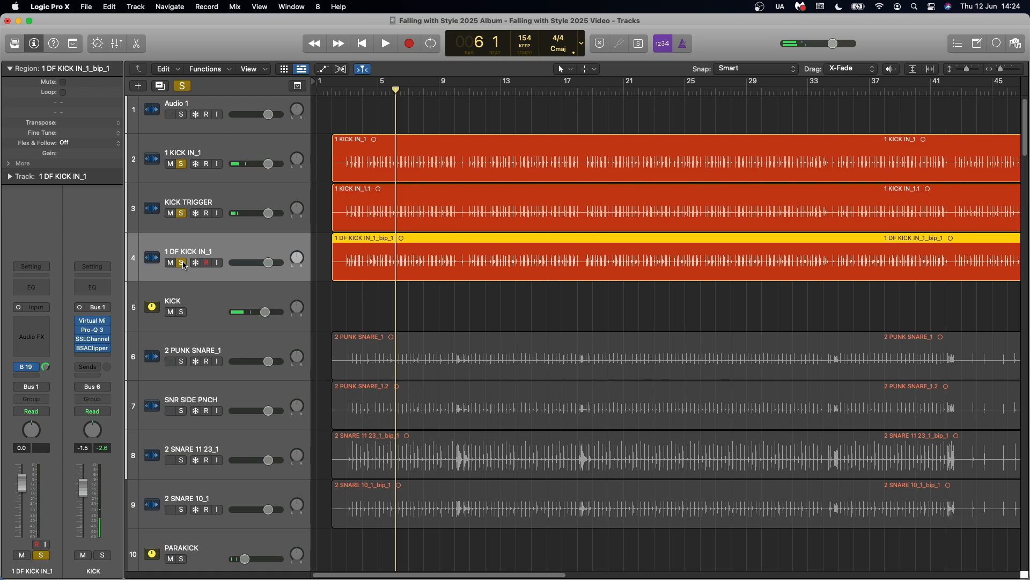
pyautogui.press('space')
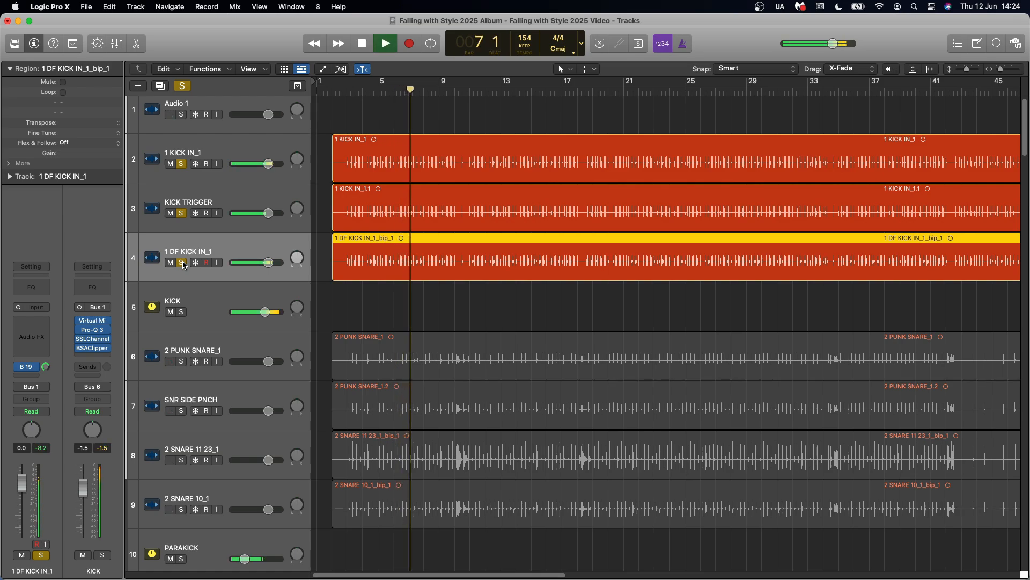
pyautogui.press('space')
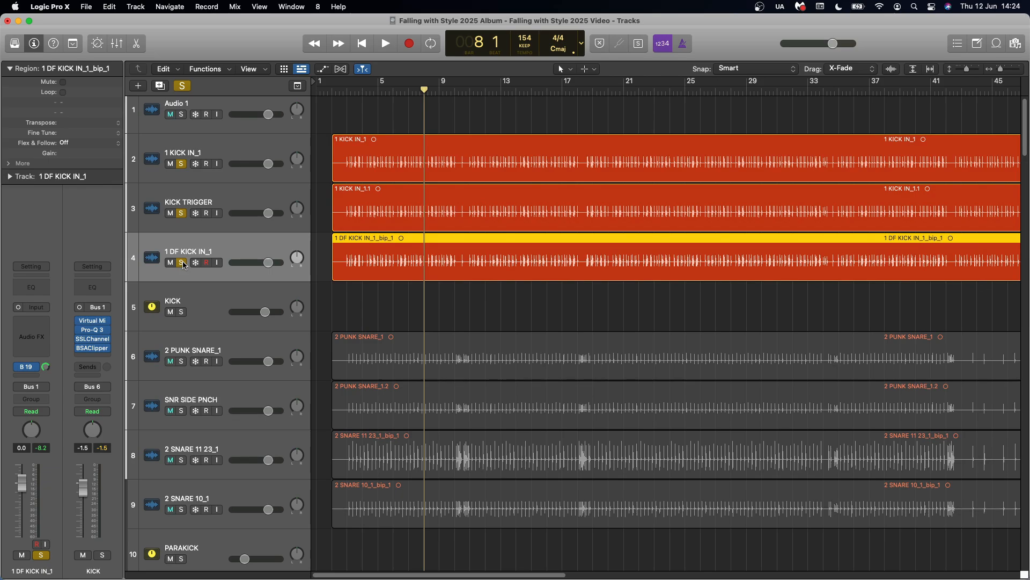
# Review the channel strips of the 1 KICK IN_1, KICK TRIGGER and 1 DF KICK IN_1 tracks in turn
pyautogui.click(232, 154)
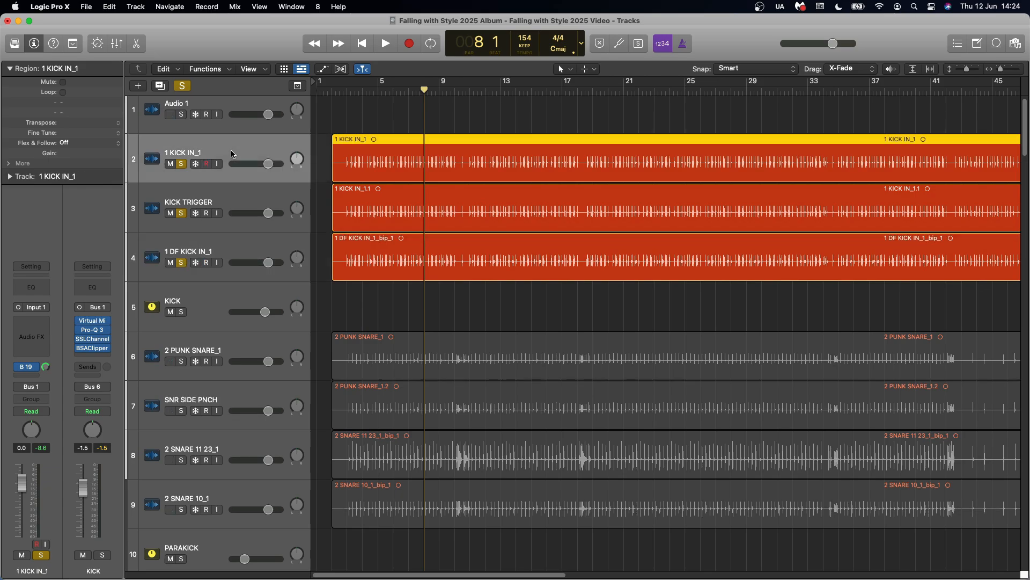
pyautogui.click(244, 199)
pyautogui.click(236, 246)
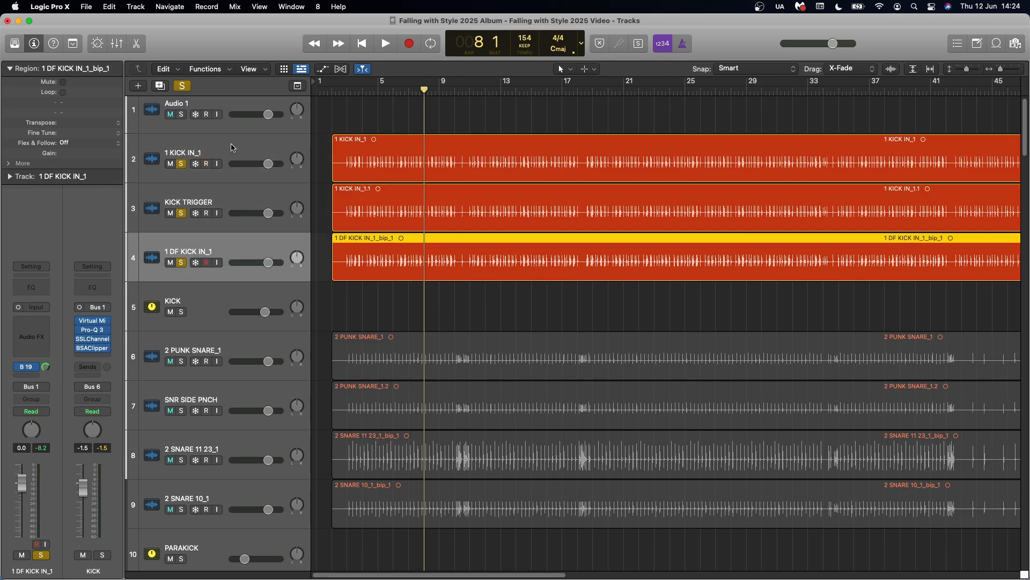
pyautogui.click(232, 148)
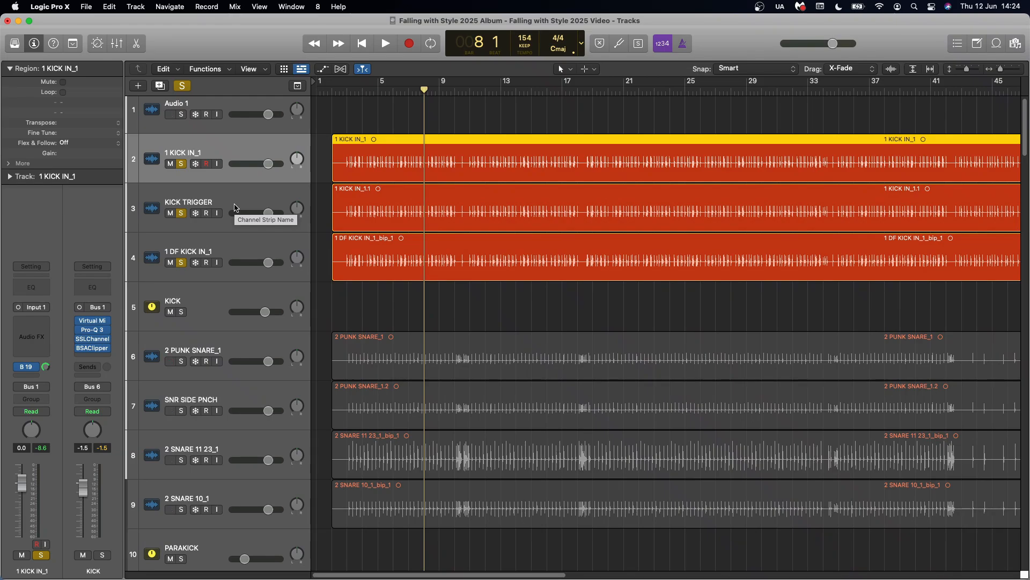
# Bypass all four plug-ins on the KICK bus and listen to the combined kick without processing
pyautogui.click(221, 293)
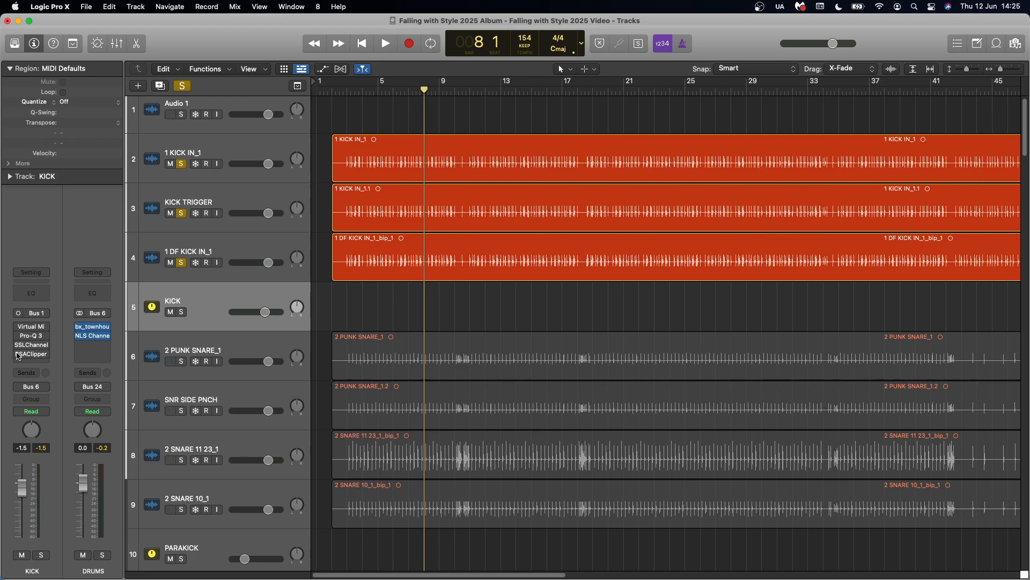
pyautogui.moveTo(18, 355)
pyautogui.press('space')
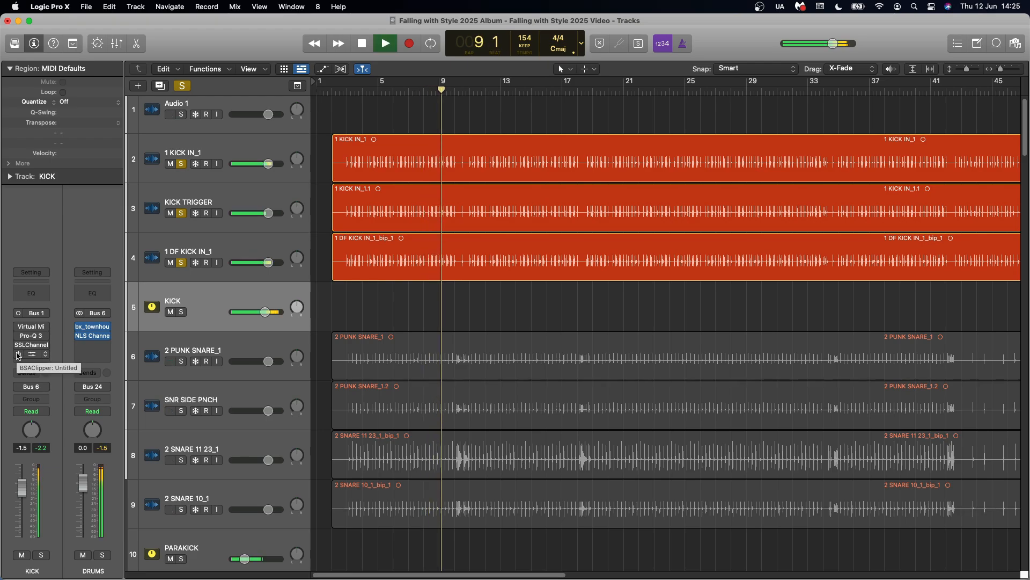
pyautogui.press('space')
# Re-enable the four KICK bus plug-ins and replay the kick from an earlier bar with processing
pyautogui.moveTo(18, 326); pyautogui.dragTo(19, 355)
pyautogui.doubleClick(402, 94)
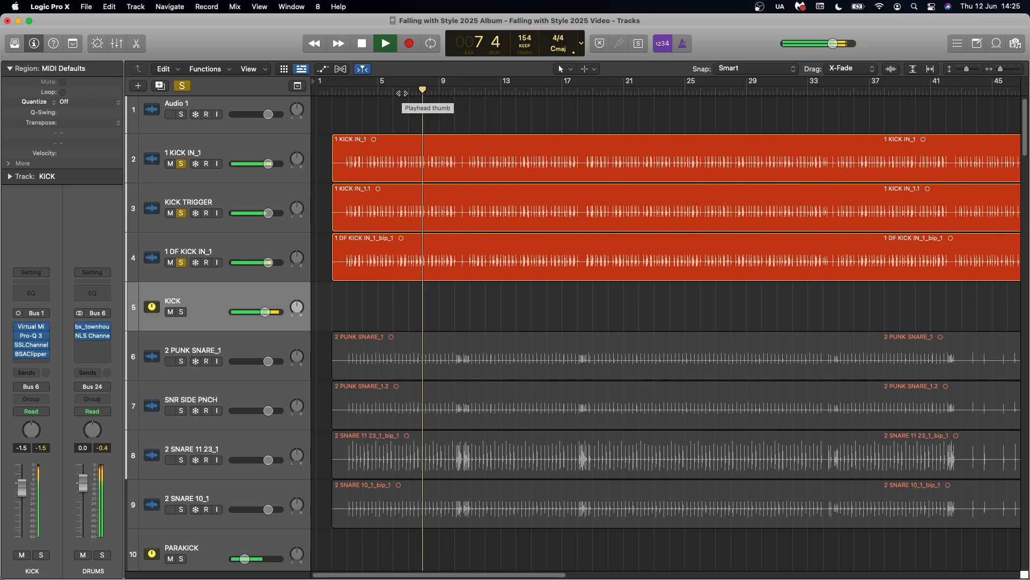
pyautogui.press('space')
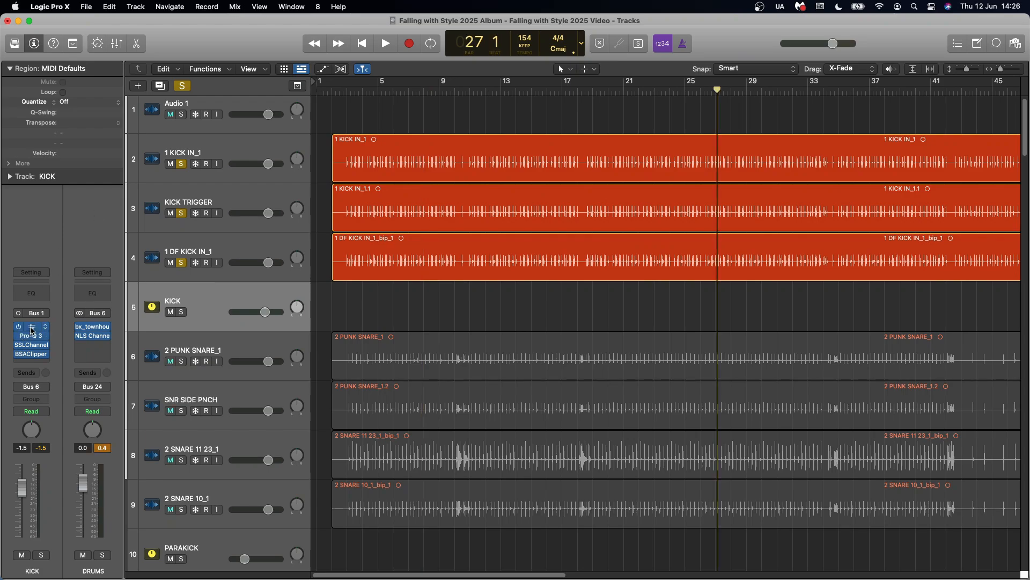
# Open Virtual Mix Rack on the KICK bus and examine the input, attack and release settings of FG-Stress
pyautogui.click(32, 328)
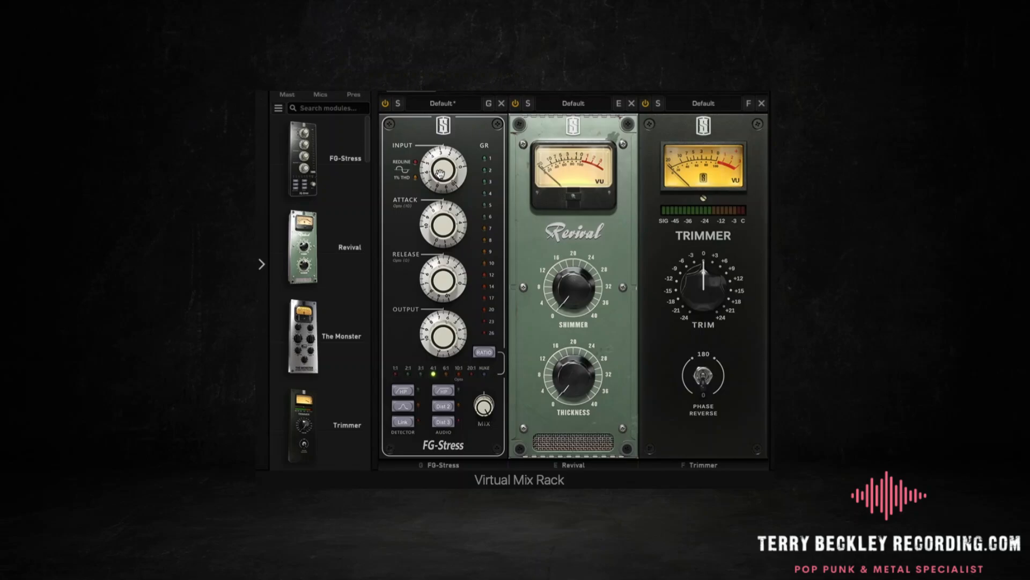
pyautogui.moveTo(440, 173); pyautogui.dragTo(440, 175)
pyautogui.click(449, 225)
pyautogui.click(442, 275)
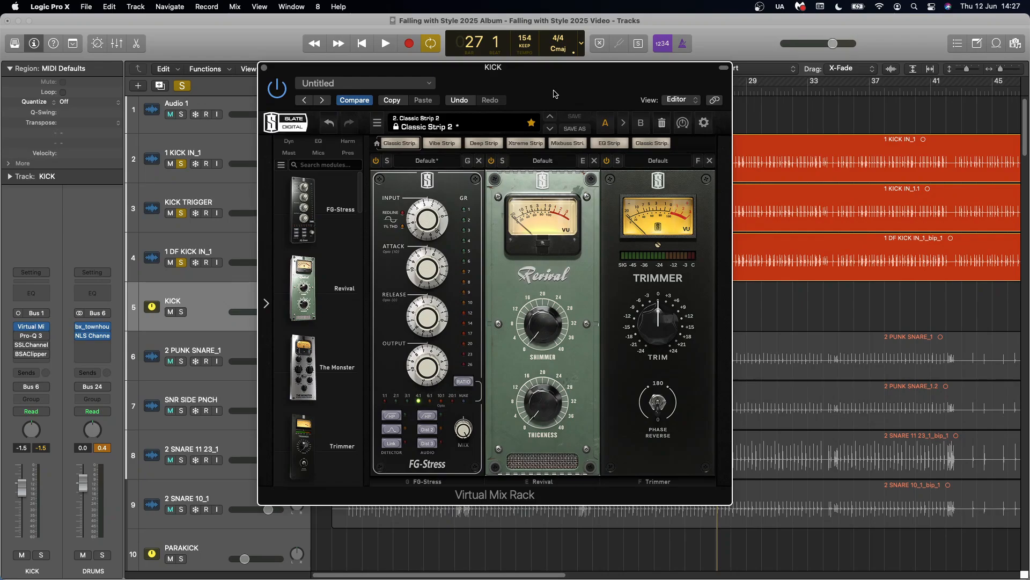
# Toggle the FG-Stress module's bypass and play the kick to compare it with and without the compression
pyautogui.click(376, 161)
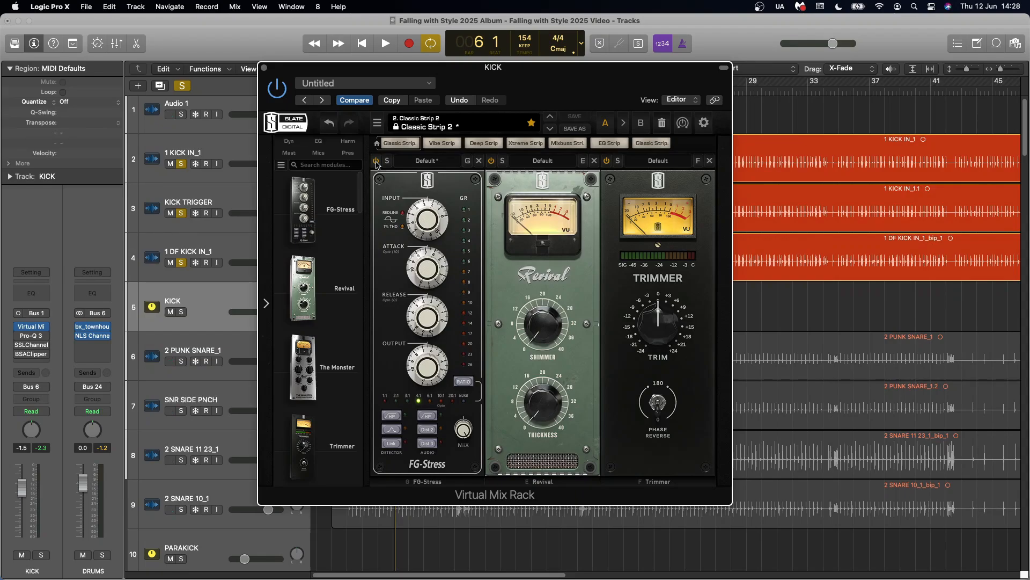
pyautogui.click(376, 161)
pyautogui.press('space')
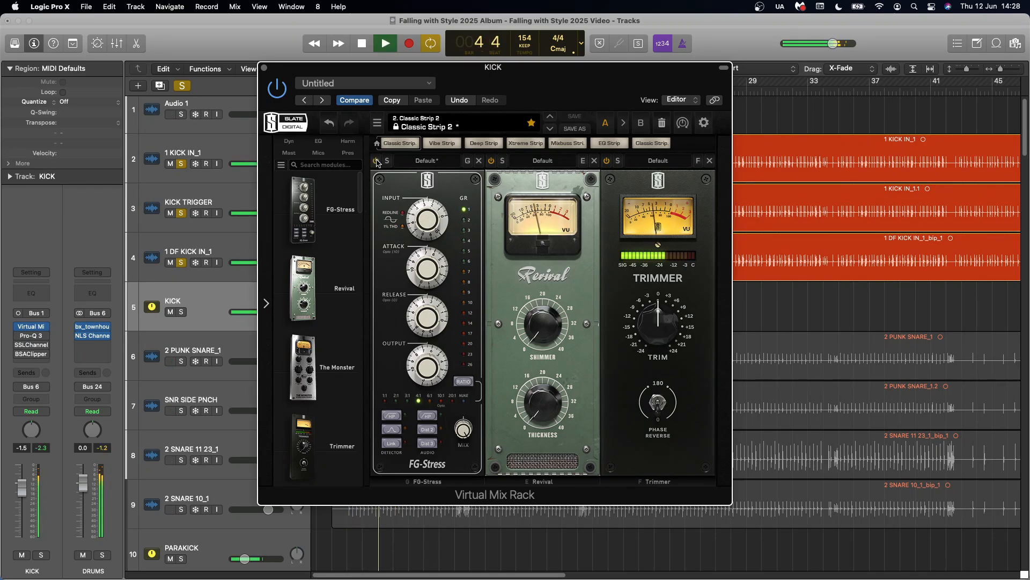
pyautogui.press('space')
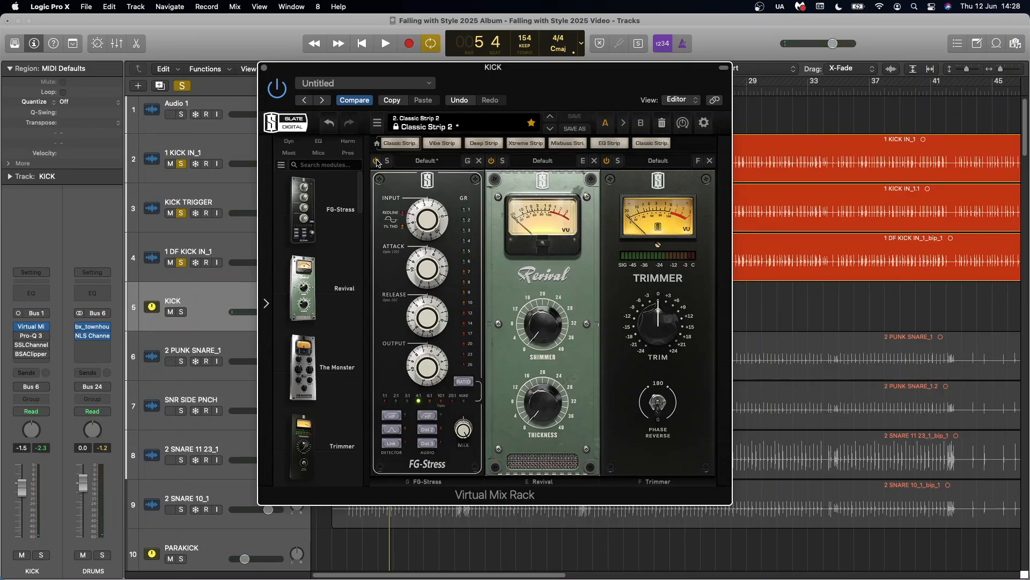
# Close Virtual Mix Rack, enable the Pro-Q 3 plug-in on the KICK bus and open it
pyautogui.click(264, 68)
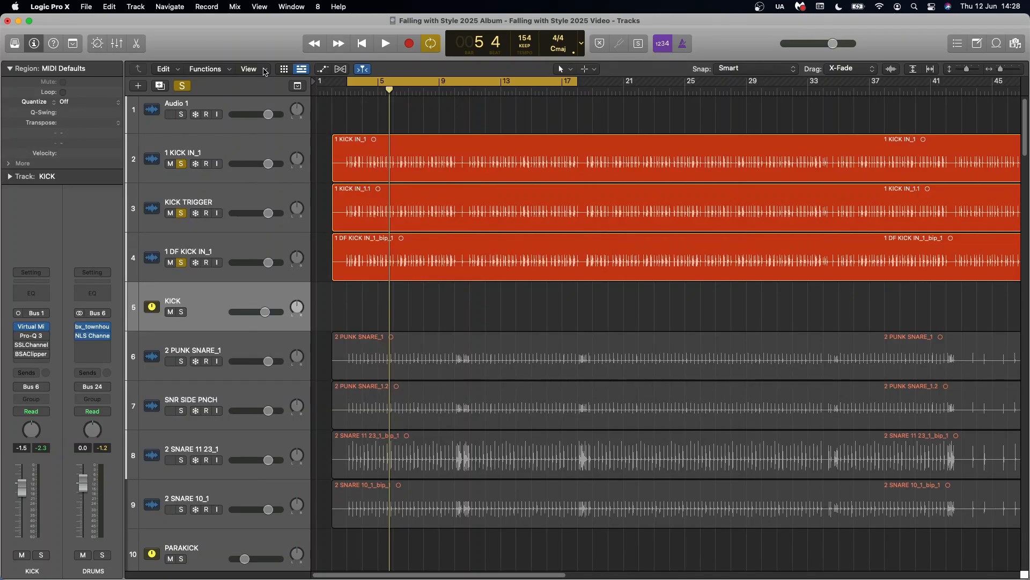
pyautogui.click(19, 336)
pyautogui.click(31, 337)
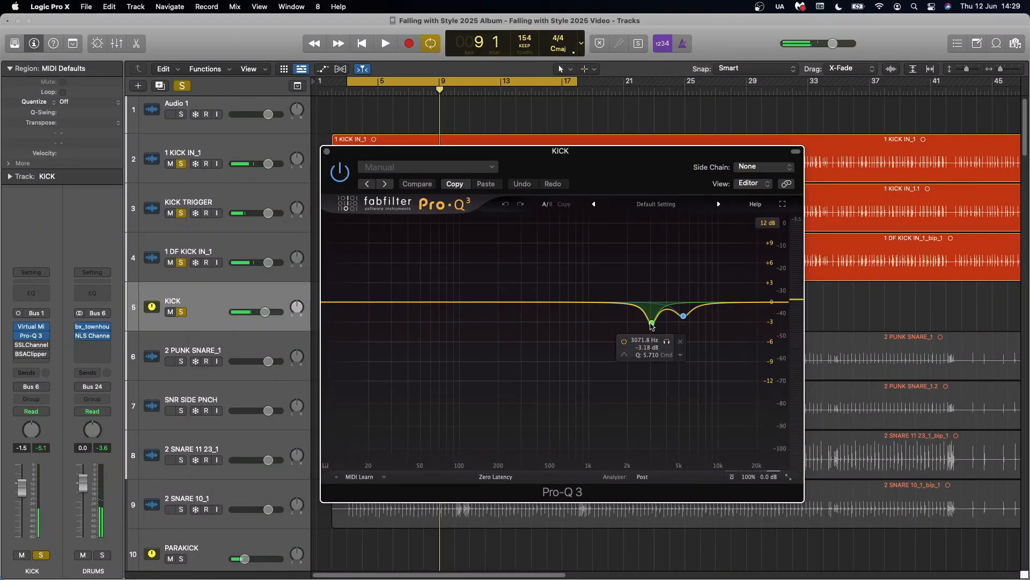
# Boost Pro-Q 3 band 1 near 3 kHz to +9.83 dB to audition that frequency during playback, and undo the boost
pyautogui.click(630, 290)
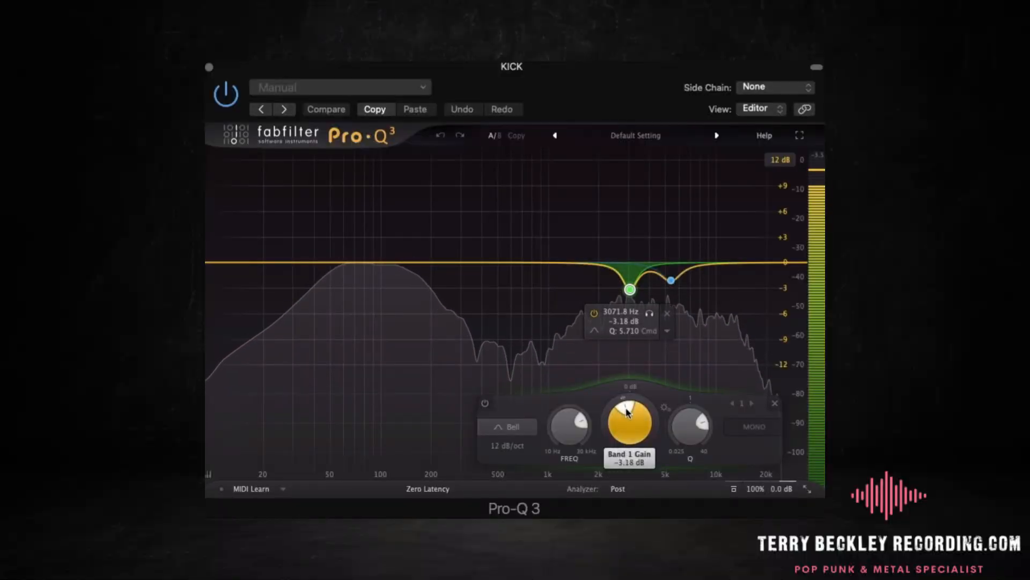
pyautogui.moveTo(628, 408); pyautogui.dragTo(648, 408)
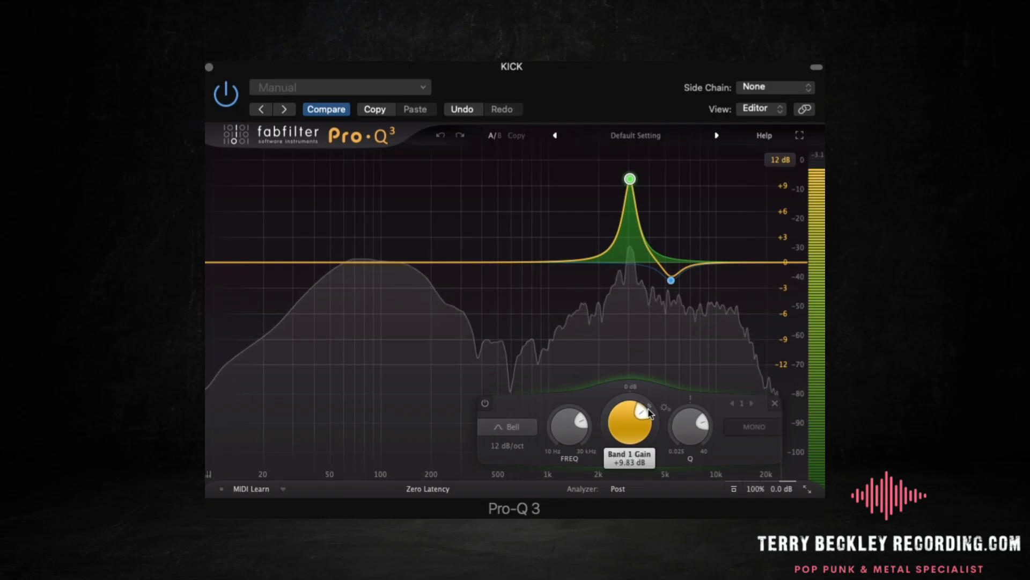
pyautogui.press('space')
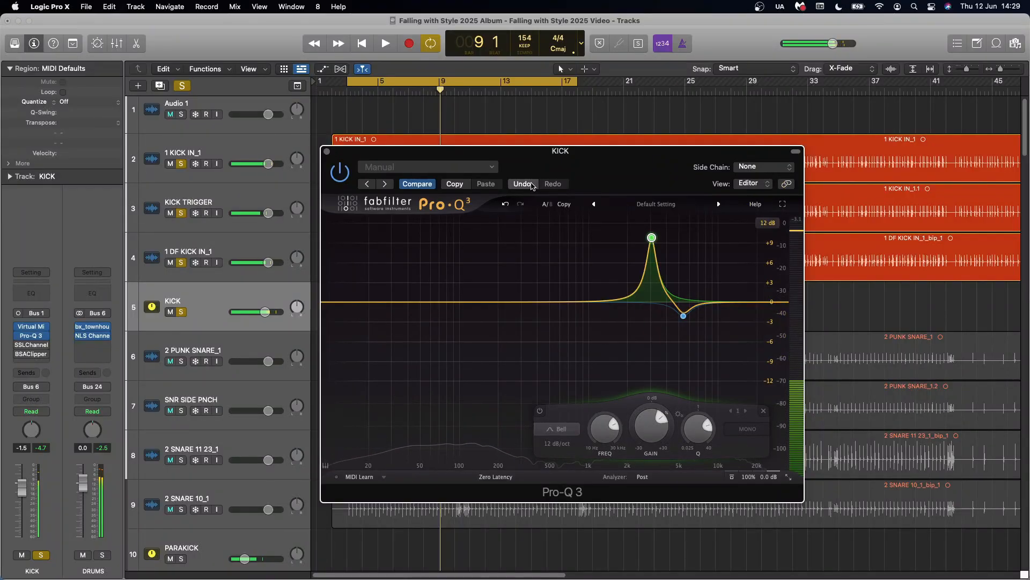
pyautogui.click(532, 186)
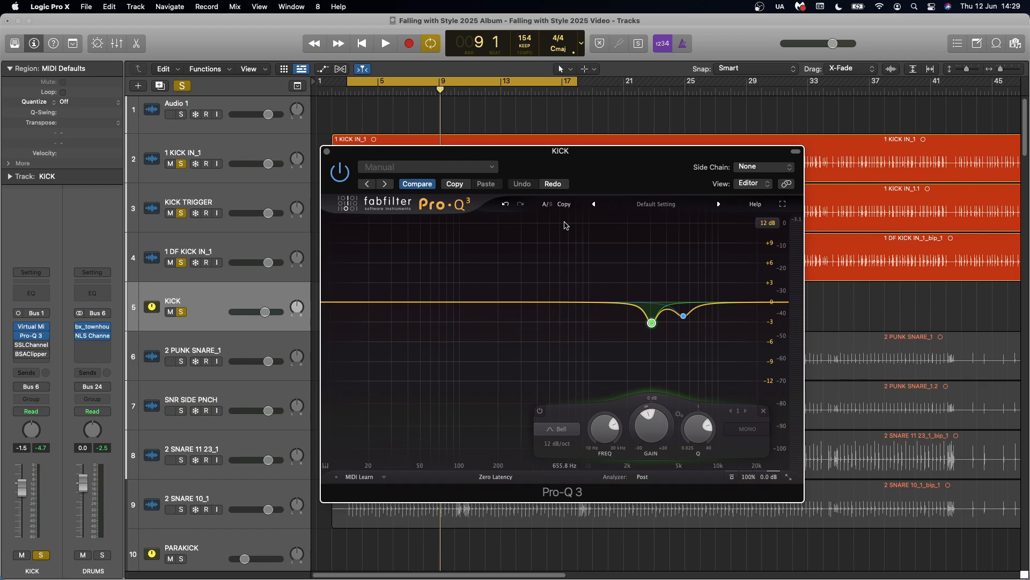
# Boost Pro-Q 3 band 2 near 5.4 kHz to +8.93 dB to audition that frequency during playback, and undo the boost
pyautogui.moveTo(684, 319)
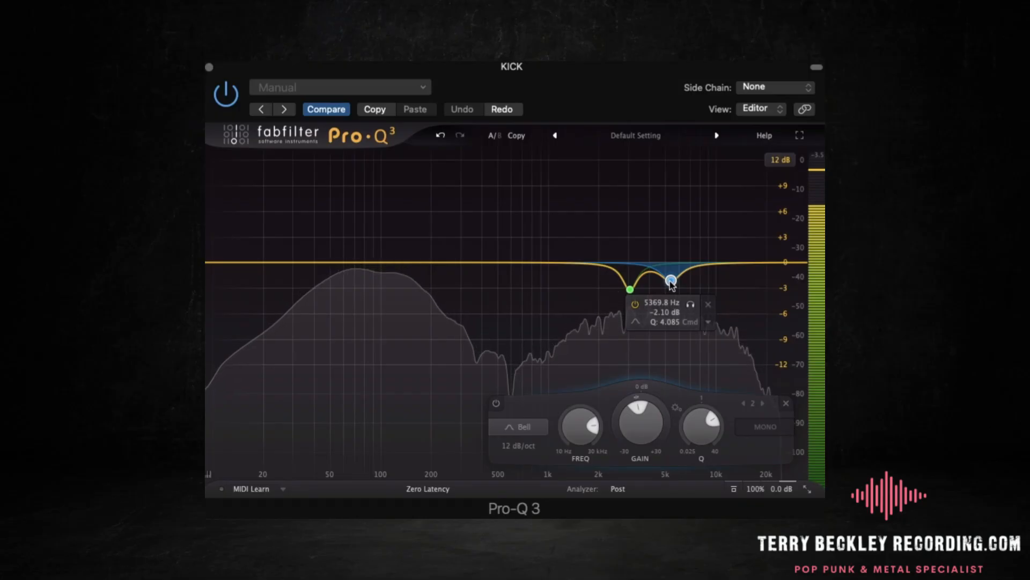
pyautogui.moveTo(647, 414); pyautogui.dragTo(660, 411)
pyautogui.press('space')
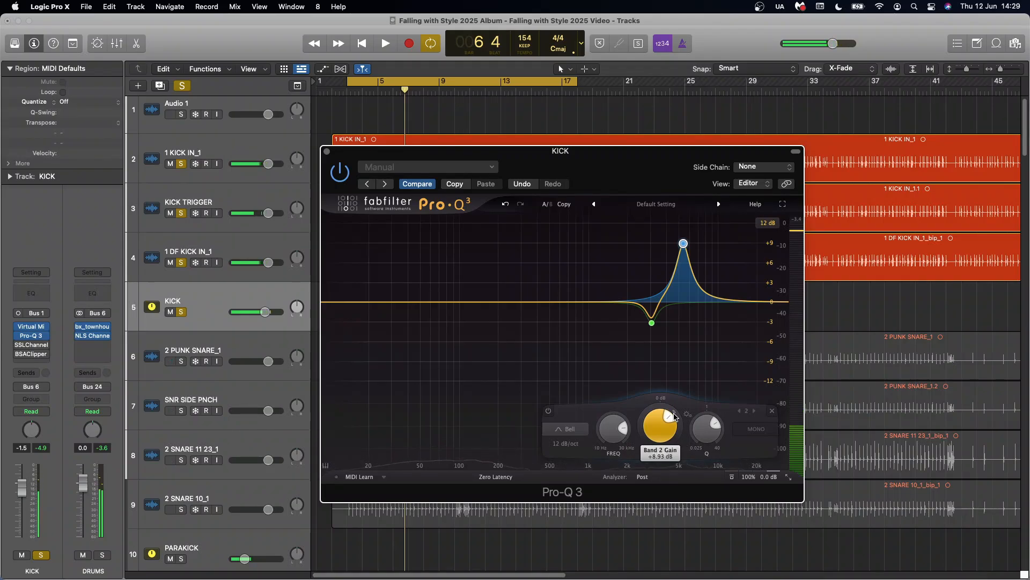
pyautogui.click(506, 204)
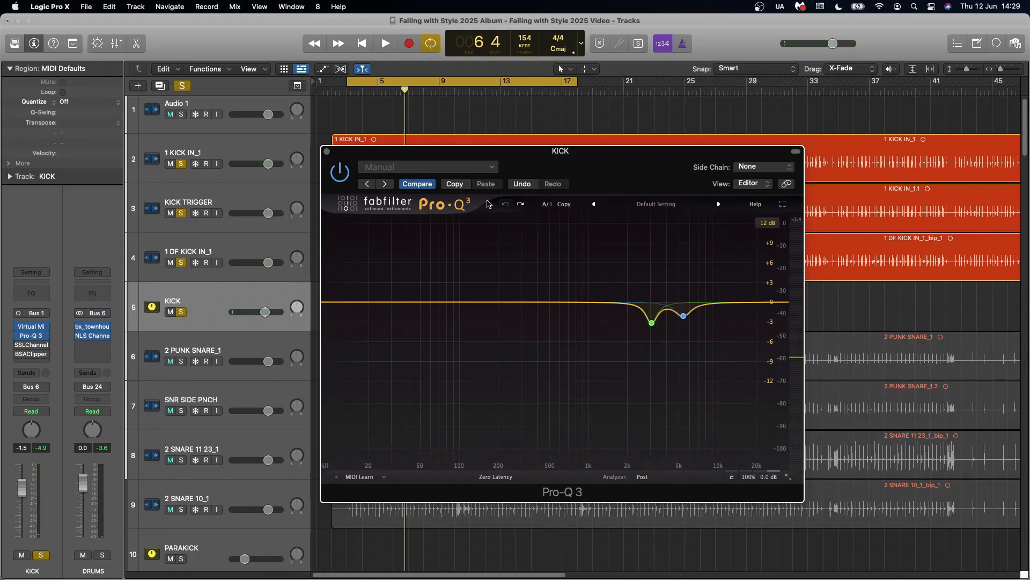
# Enable the SSLChannel plug-in on the KICK bus and open it
pyautogui.click(19, 345)
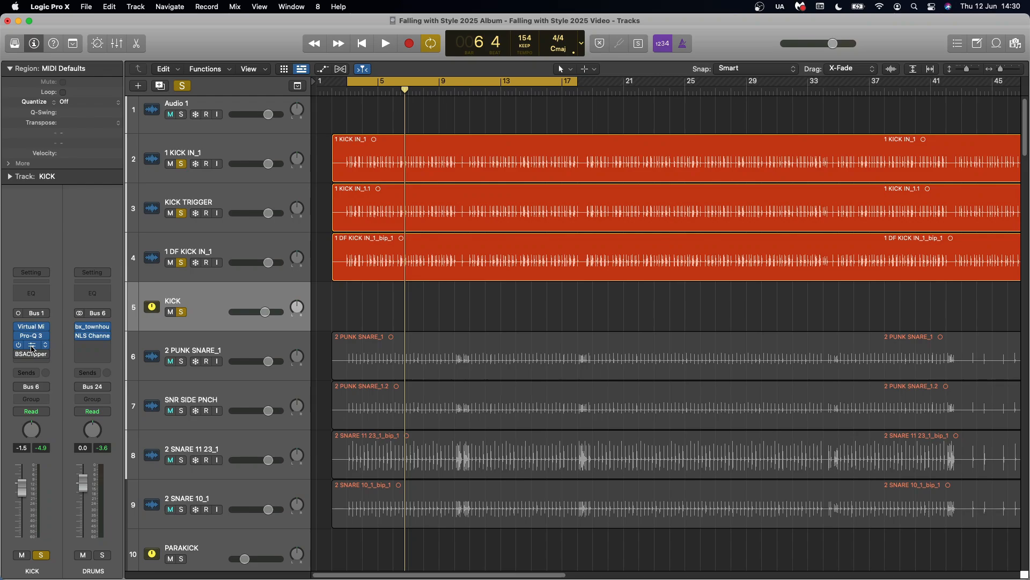
pyautogui.click(32, 349)
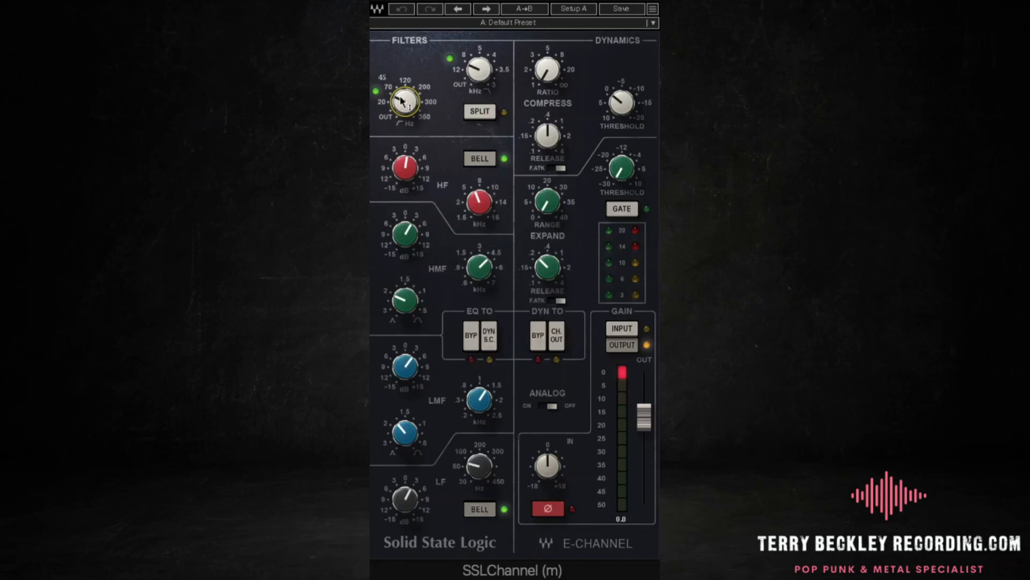
# Examine the SSLChannel high-pass and low-pass filters and the gain and frequency settings of the HF, HMF, LMF and LF bands
pyautogui.moveTo(474, 77)
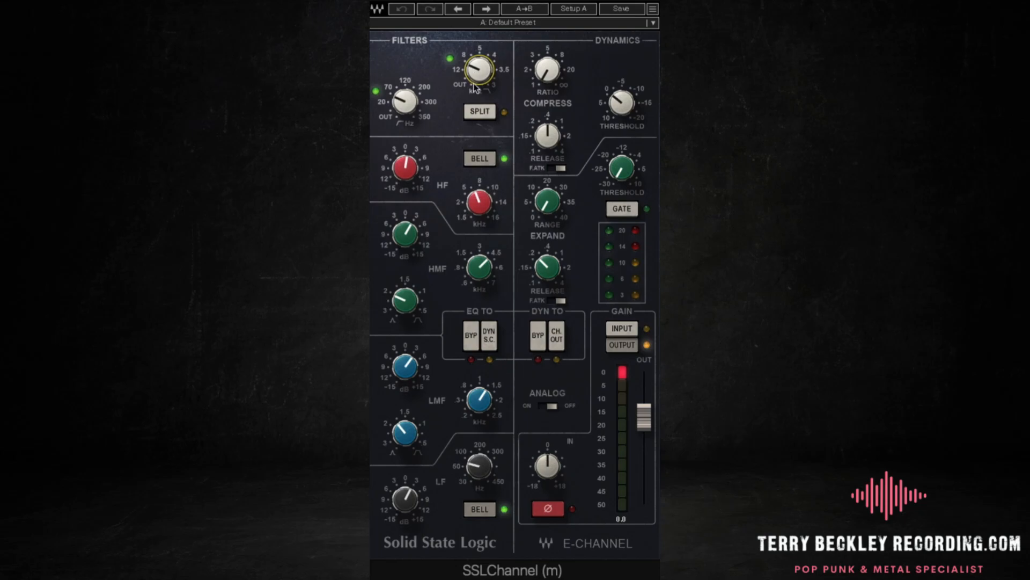
pyautogui.moveTo(407, 174)
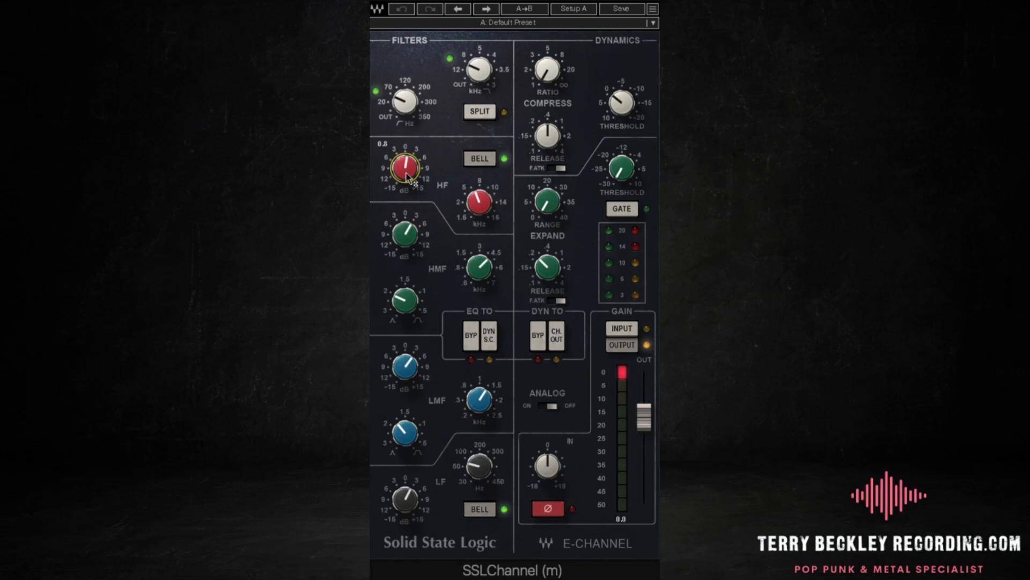
pyautogui.moveTo(477, 198)
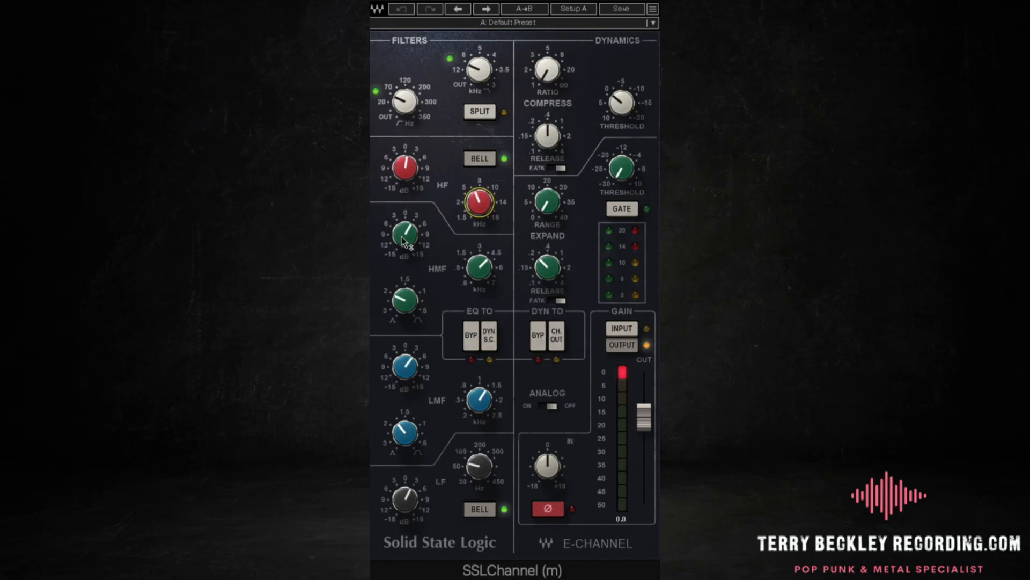
pyautogui.moveTo(481, 260)
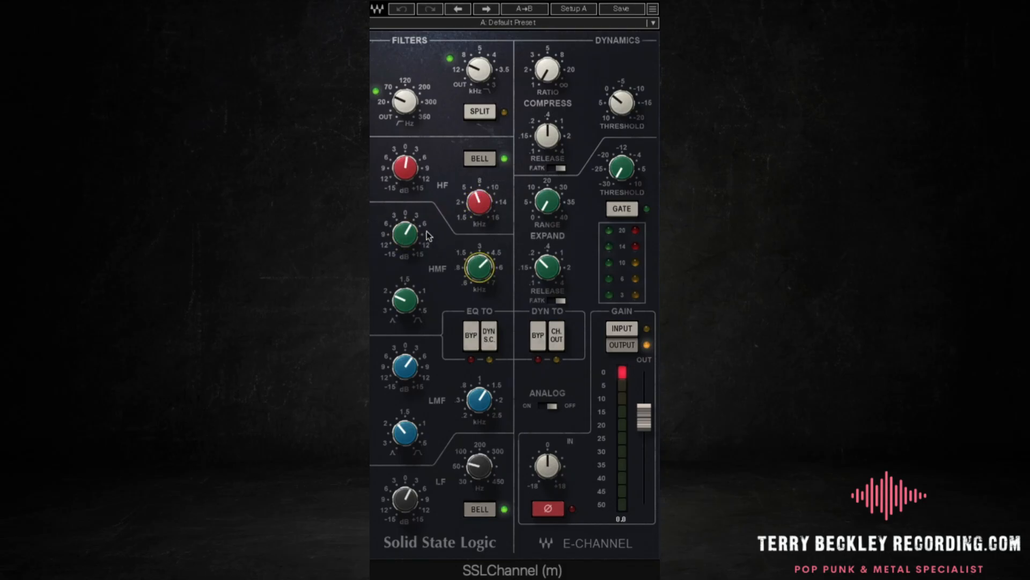
pyautogui.moveTo(424, 235)
pyautogui.moveTo(411, 374)
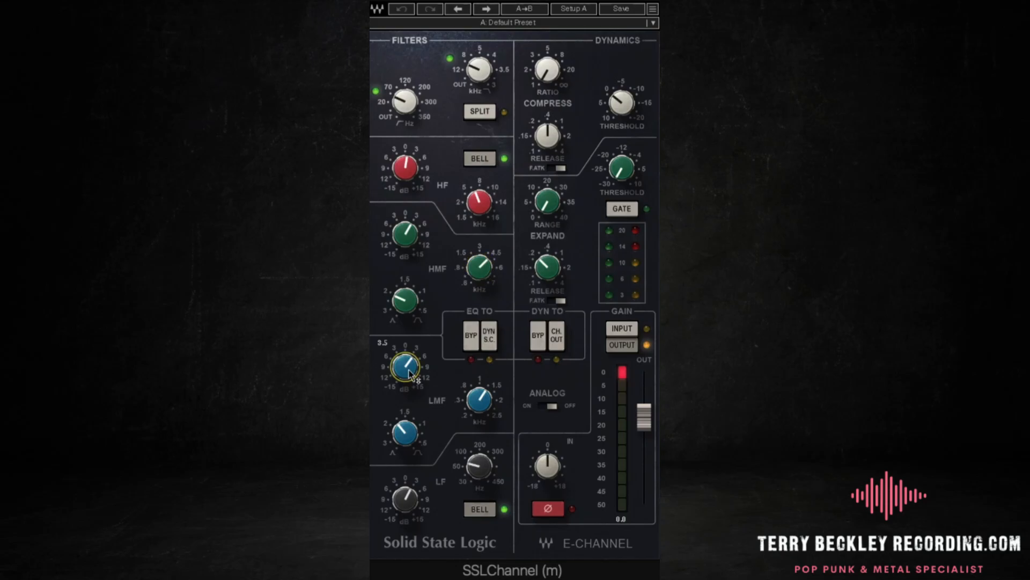
pyautogui.moveTo(473, 395)
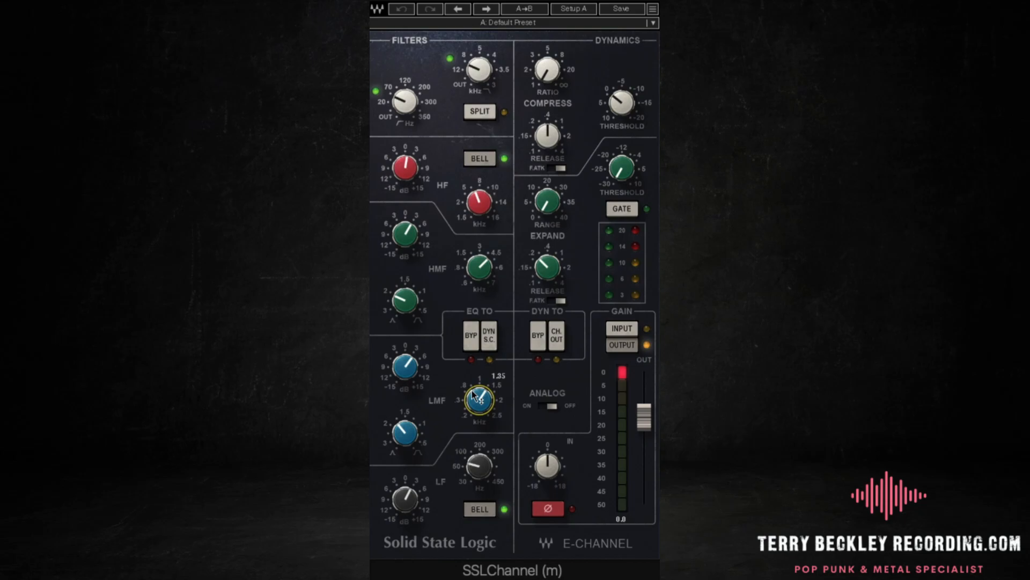
pyautogui.moveTo(409, 510)
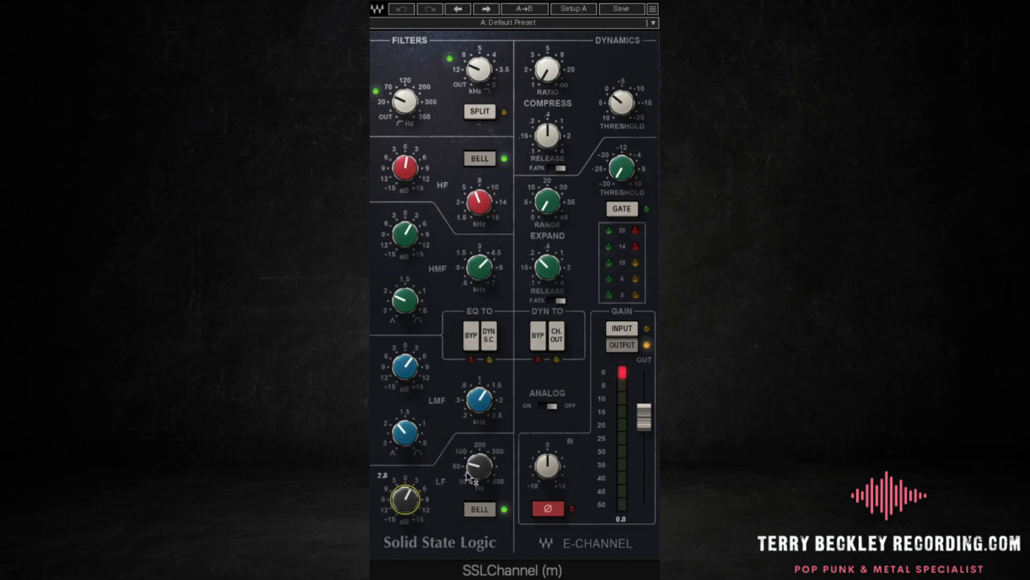
pyautogui.moveTo(468, 471)
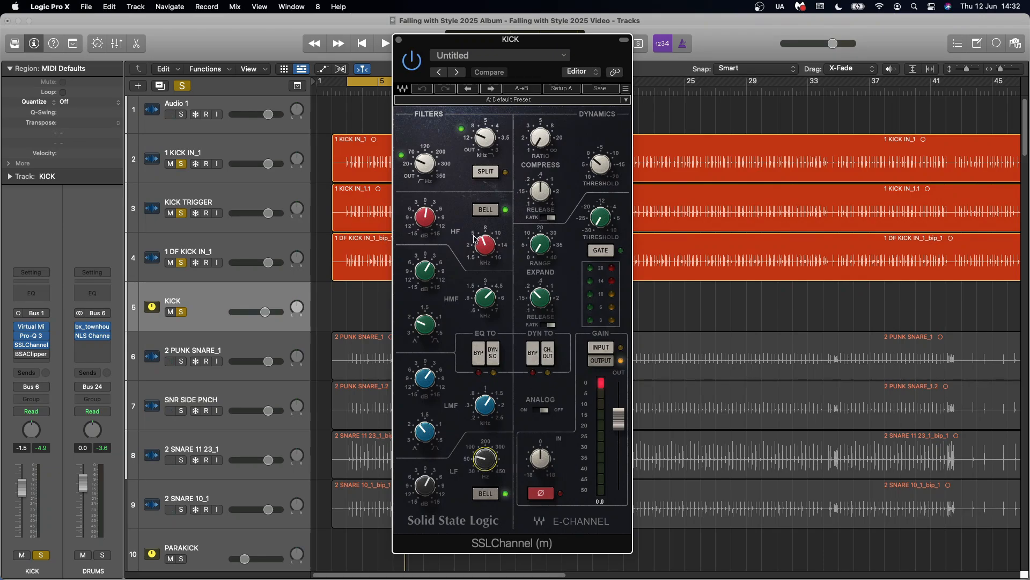
pyautogui.moveTo(484, 293)
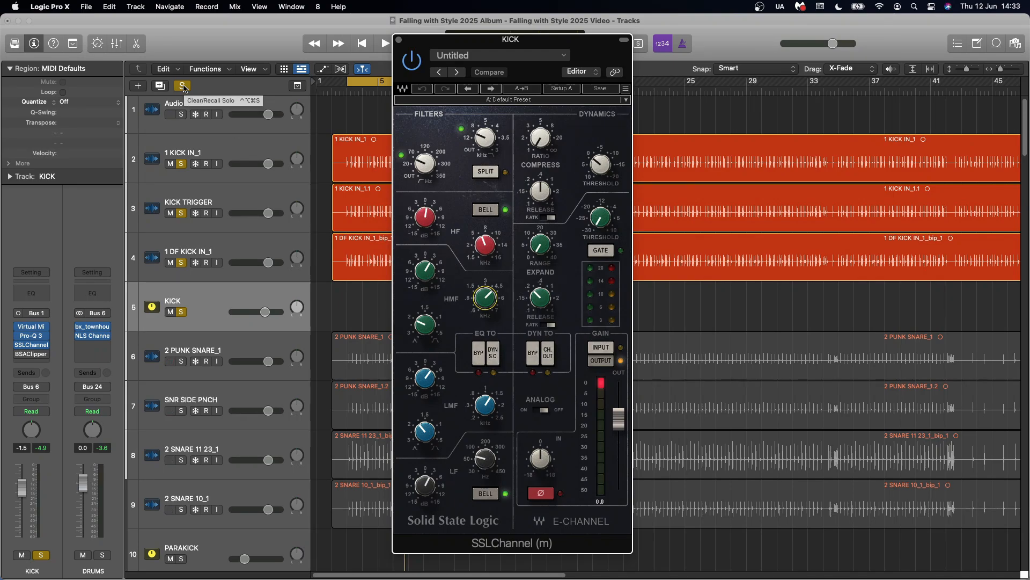
# Toggle the SSLChannel EQ bypass during playback to compare the kick with and without the equalisation
pyautogui.click(478, 355)
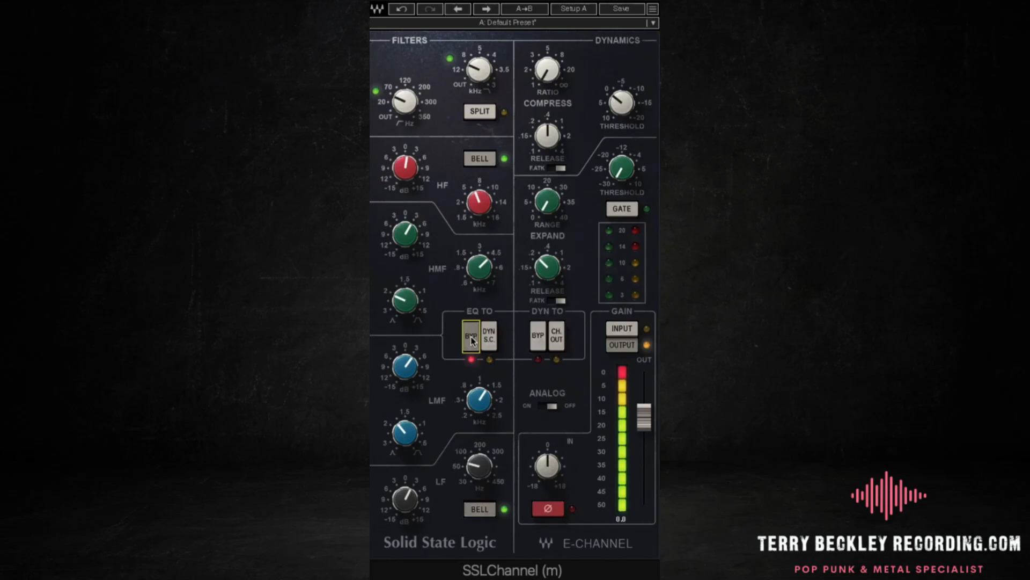
pyautogui.click(471, 338)
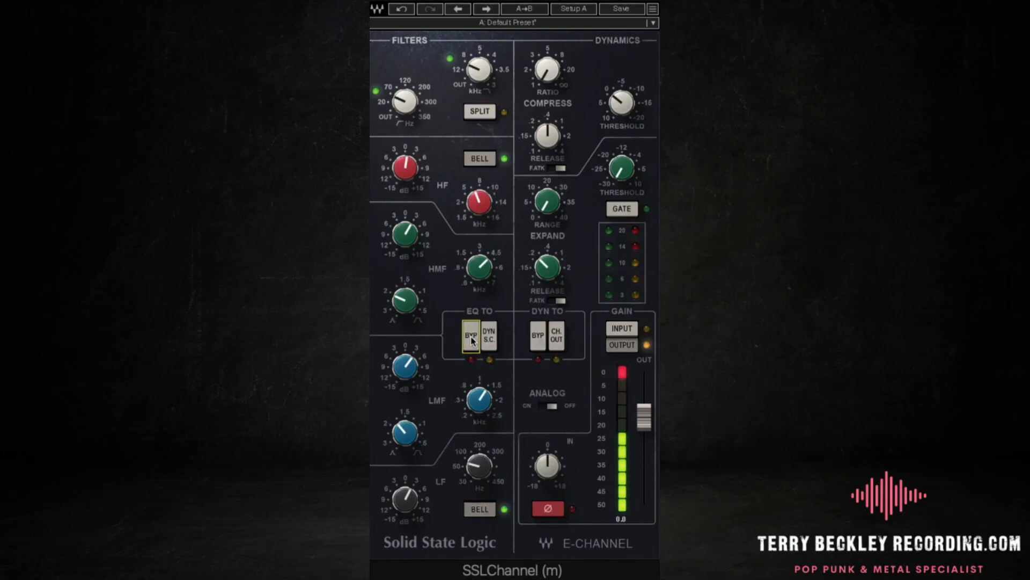
pyautogui.click(471, 338)
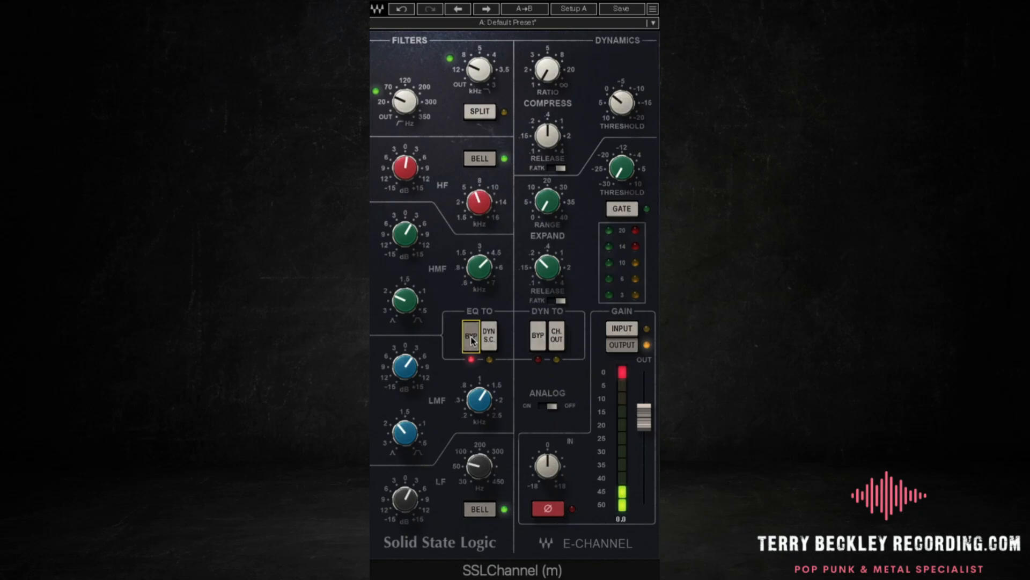
pyautogui.click(471, 338)
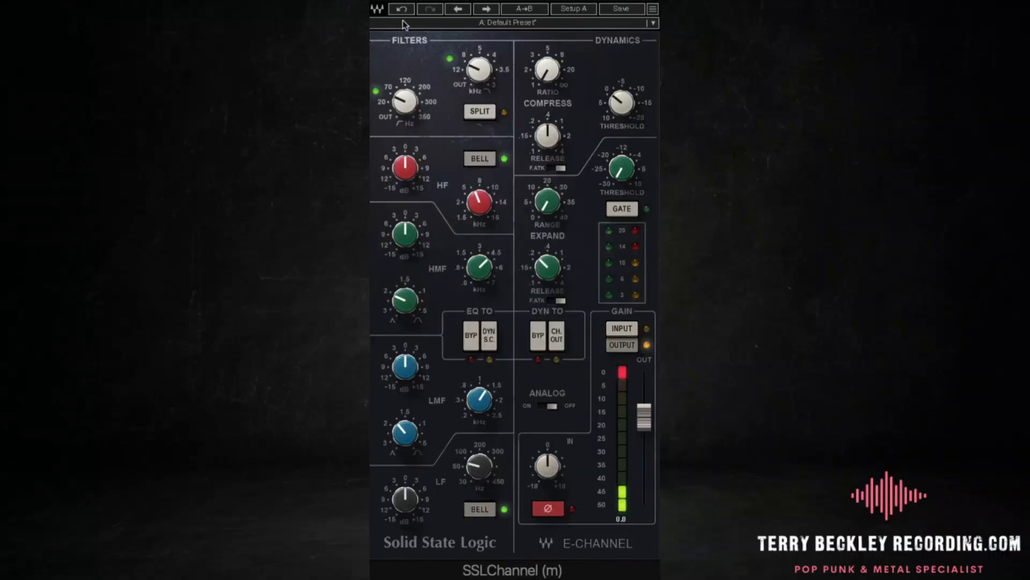
# Undo the zeroed SSLChannel band gains one at a time, from LF through LMF and HMF to HF, while the kick plays
pyautogui.click(405, 11)
pyautogui.click(405, 11)
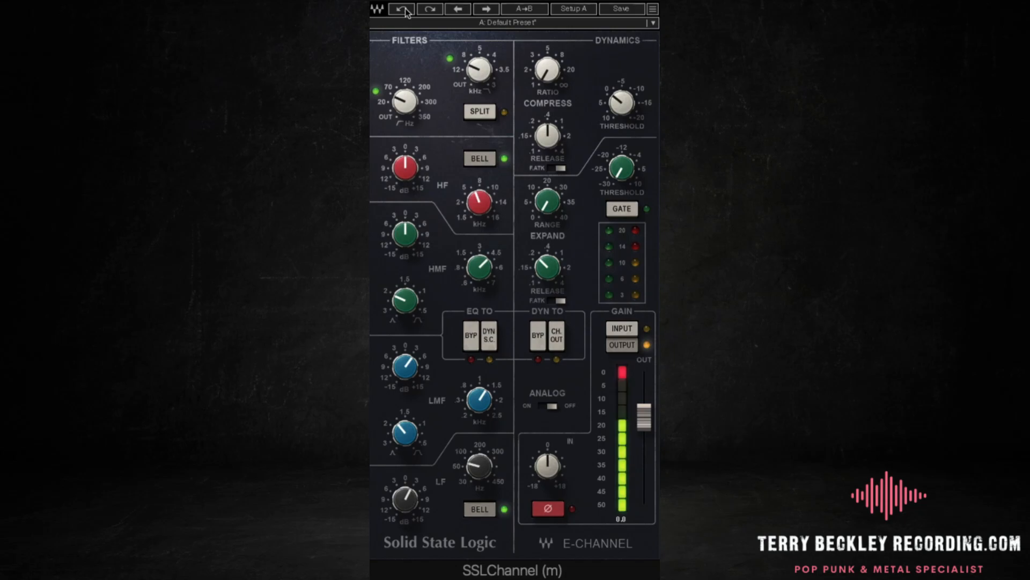
pyautogui.click(405, 11)
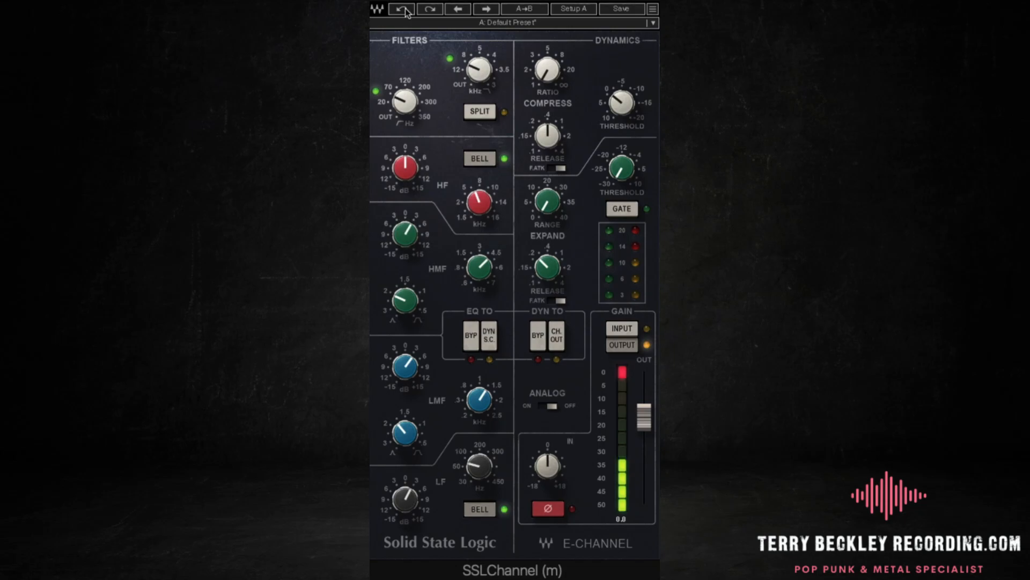
pyautogui.click(406, 10)
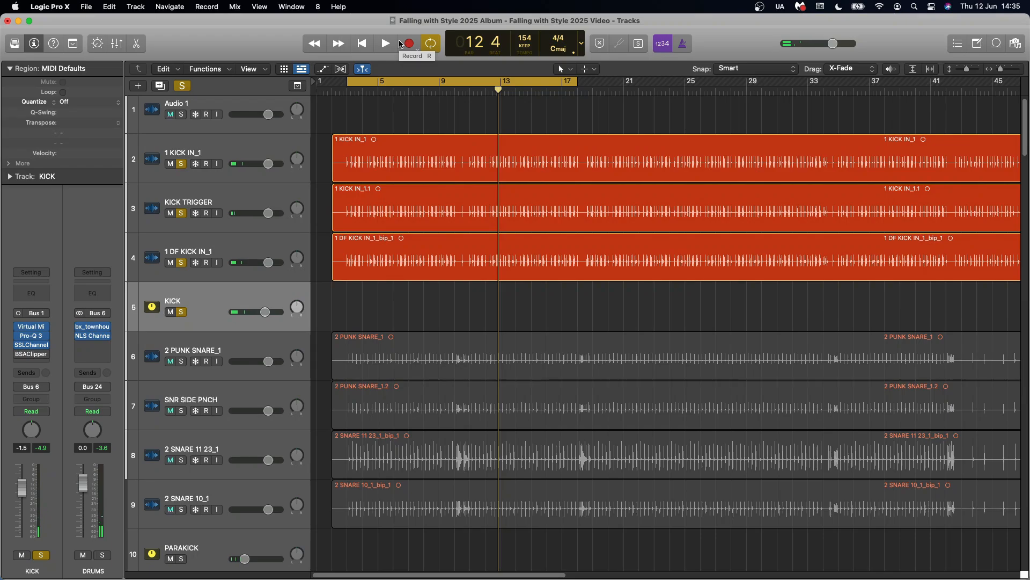
pyautogui.scroll(-1, 347, 254)
pyautogui.scroll(-3, 347, 255)
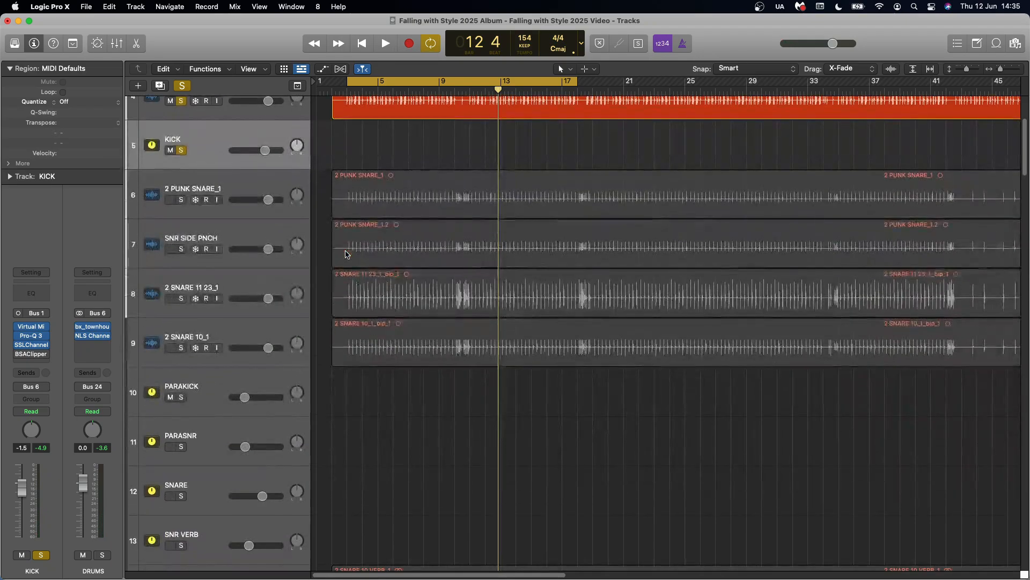
pyautogui.scroll(-15, 347, 255)
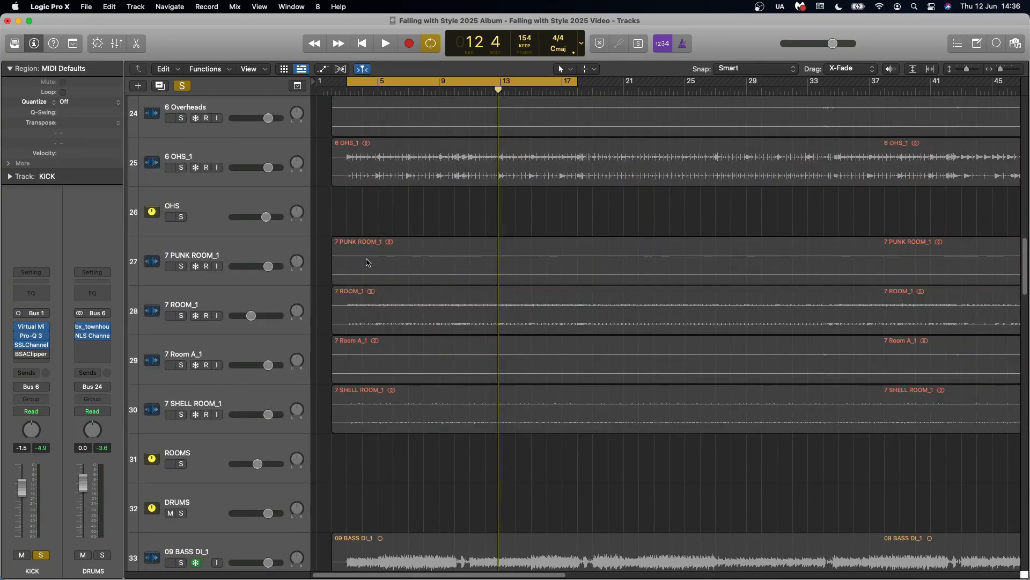
pyautogui.scroll(-6, 367, 262)
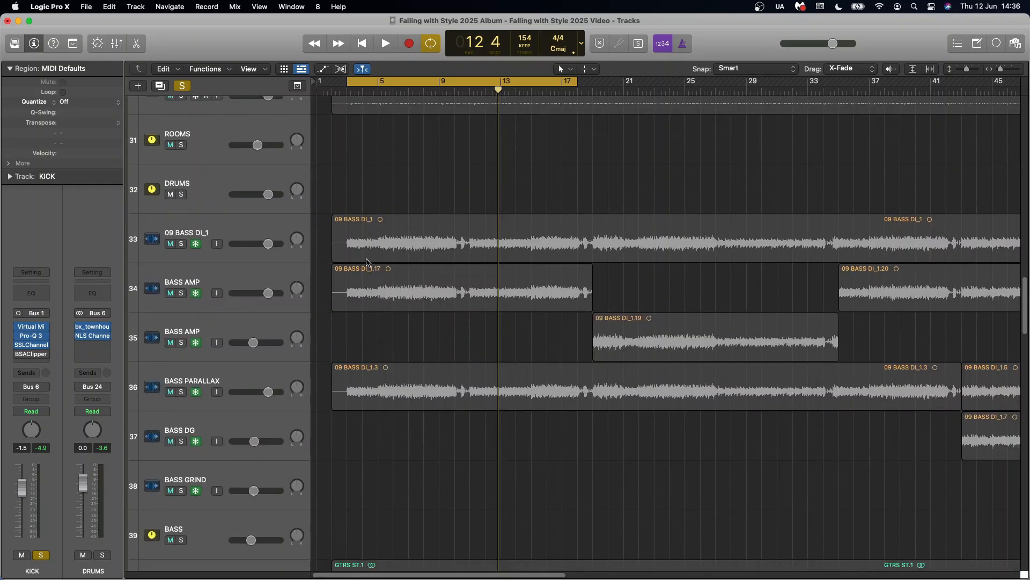
pyautogui.scroll(-2, 367, 261)
pyautogui.scroll(-4, 367, 261)
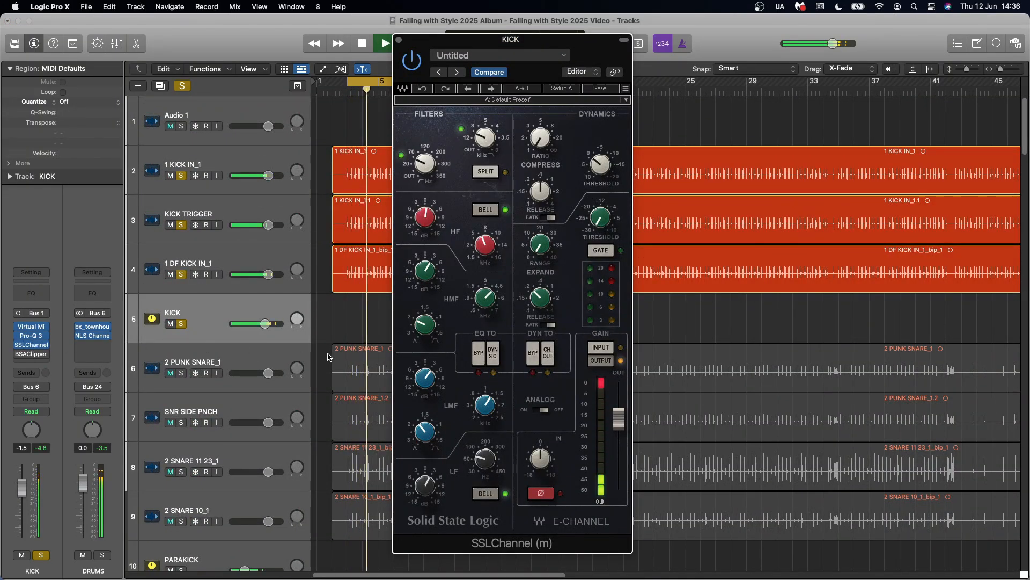
# Bypass and re-engage the restored SSLChannel EQ to compare the kick again, and stop playback
pyautogui.click(479, 357)
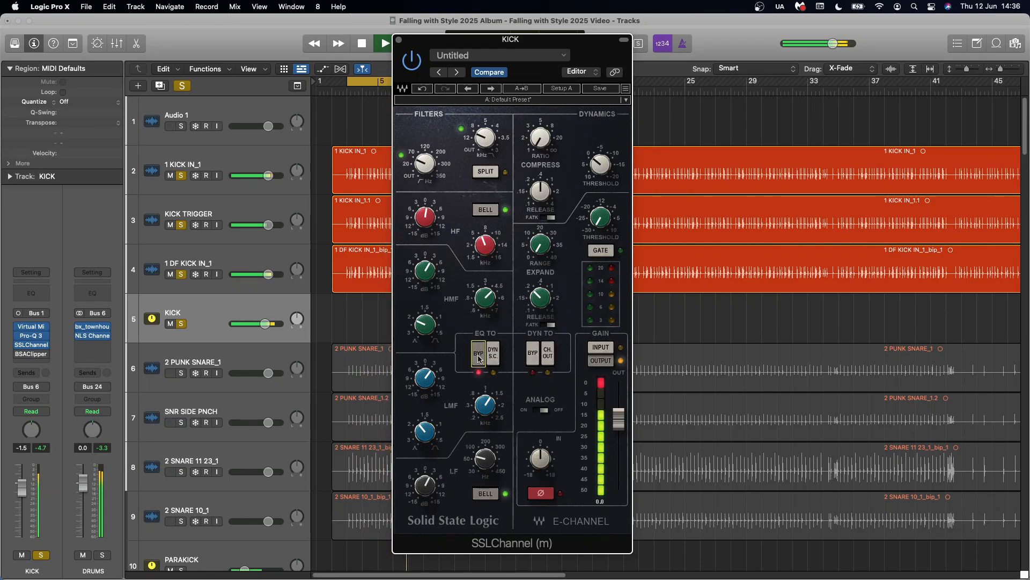
pyautogui.click(479, 357)
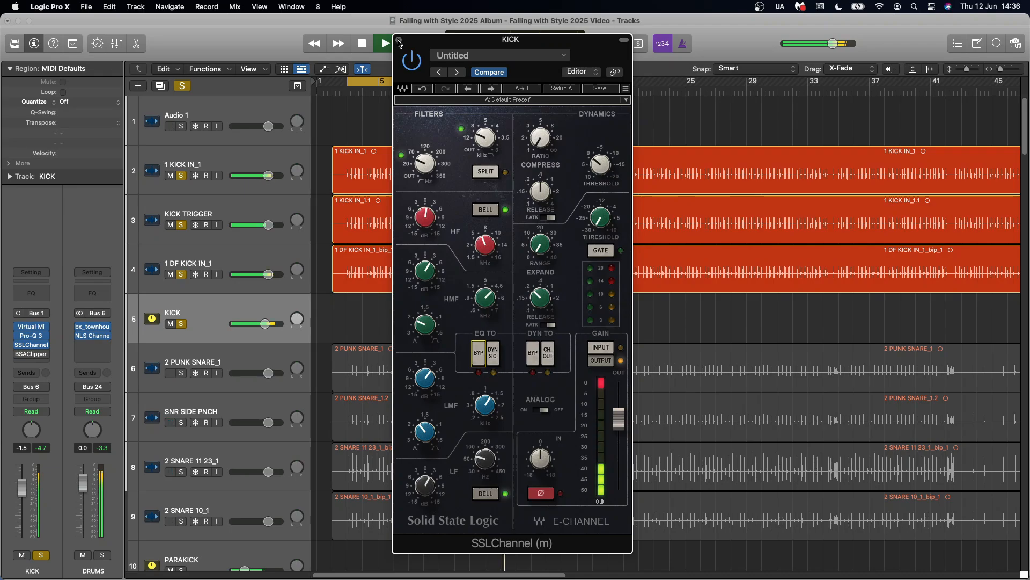
pyautogui.press('space')
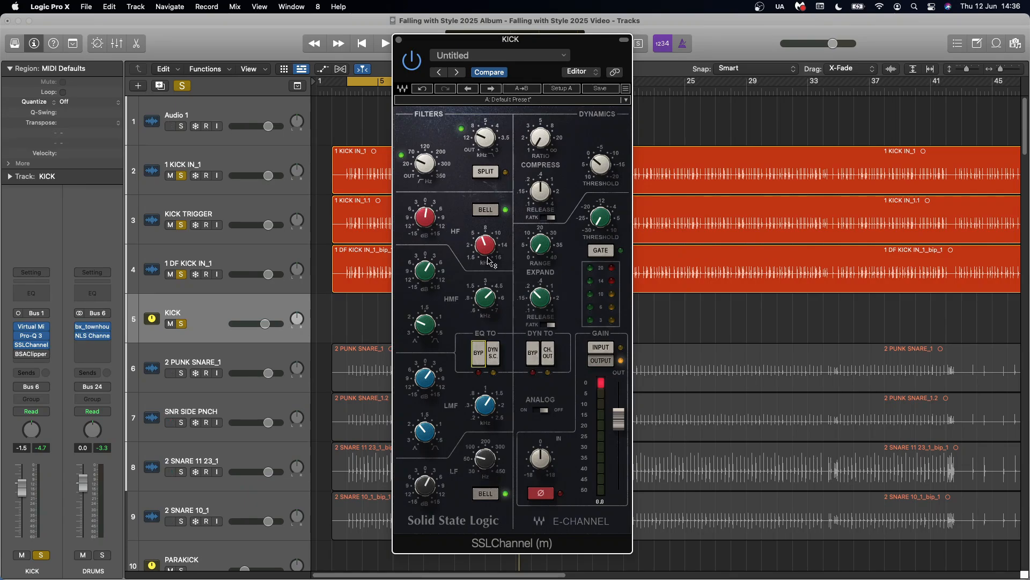
# Adjust the gain and frequency of the SSLChannel HF band on the KICK bus while the kick plays
pyautogui.moveTo(486, 249)
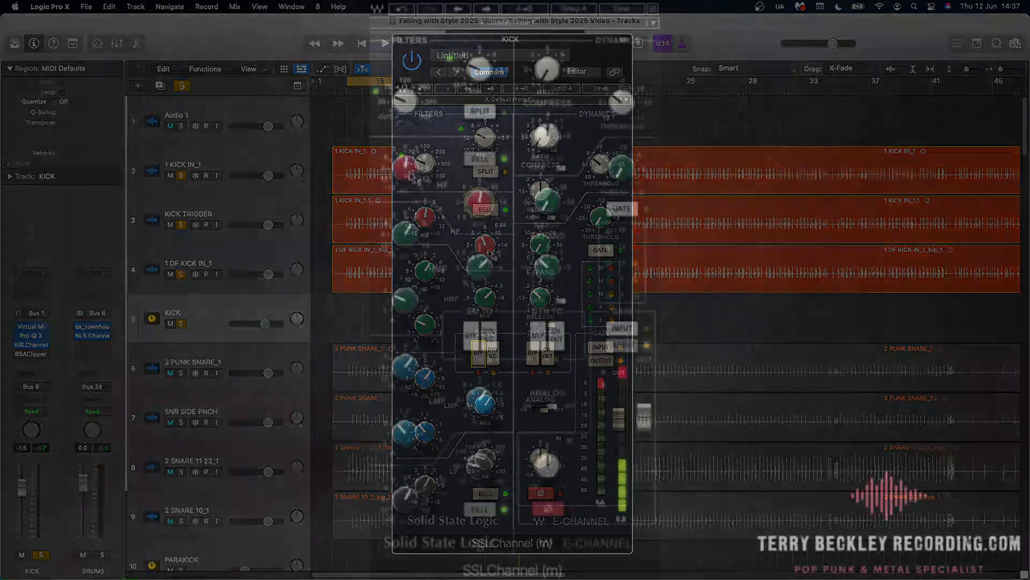
pyautogui.moveTo(405, 168); pyautogui.dragTo(405, 146)
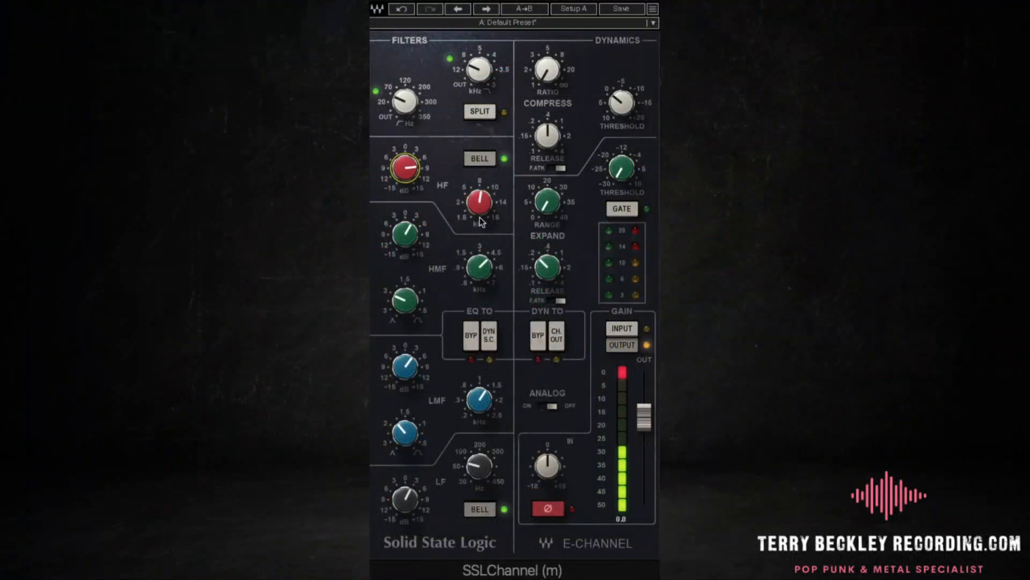
pyautogui.moveTo(482, 204); pyautogui.dragTo(482, 209)
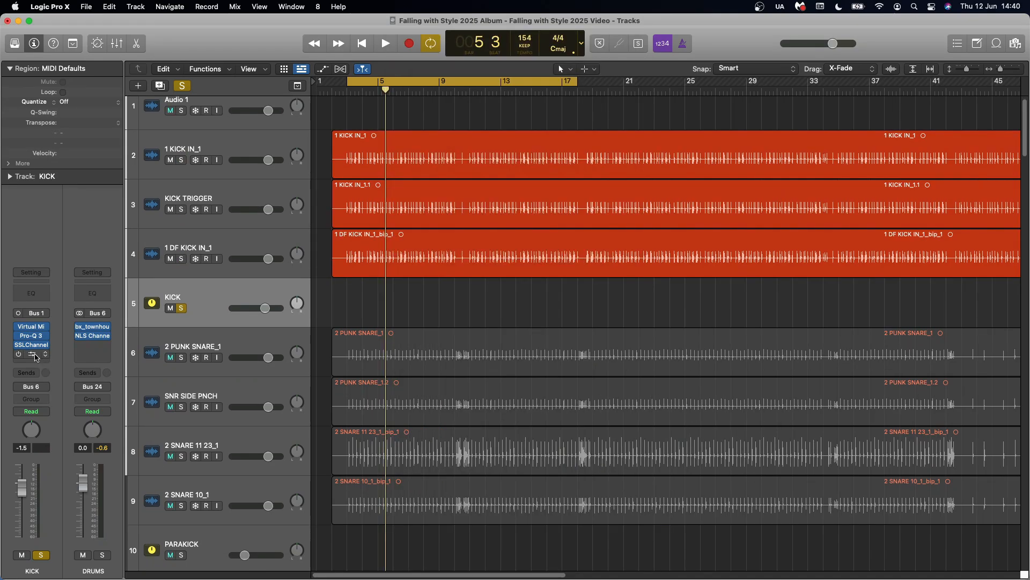
# Open the BSAClipper on the KICK bus, toggle its bypass during playback to compare the clipping, and close the plug-in
pyautogui.click(32, 354)
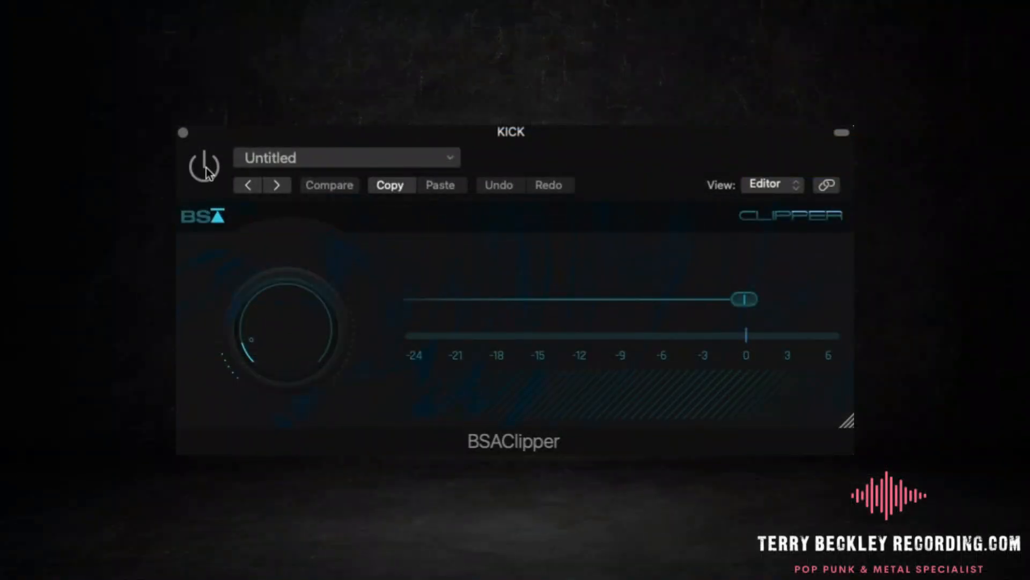
pyautogui.click(206, 171)
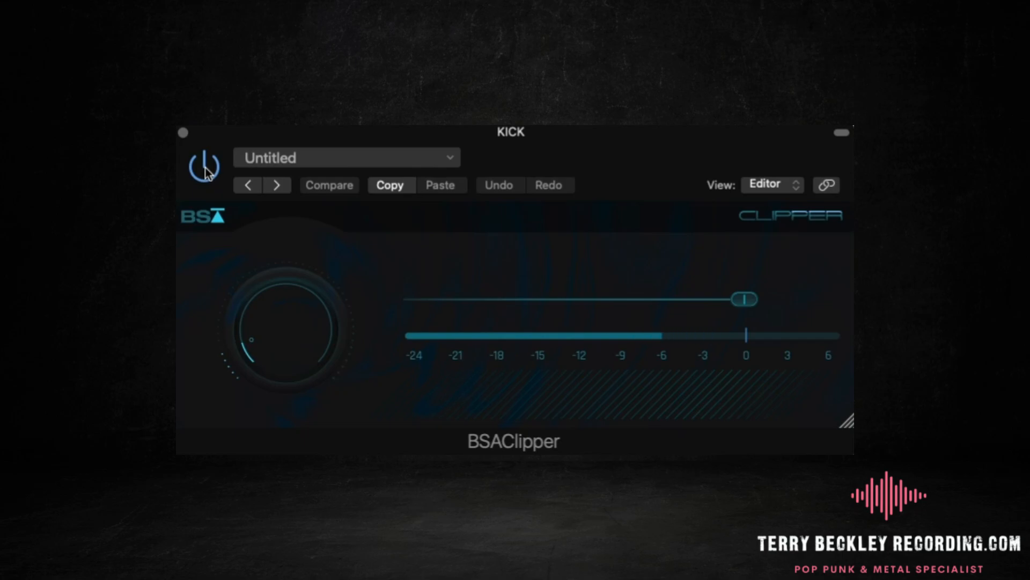
pyautogui.click(205, 171)
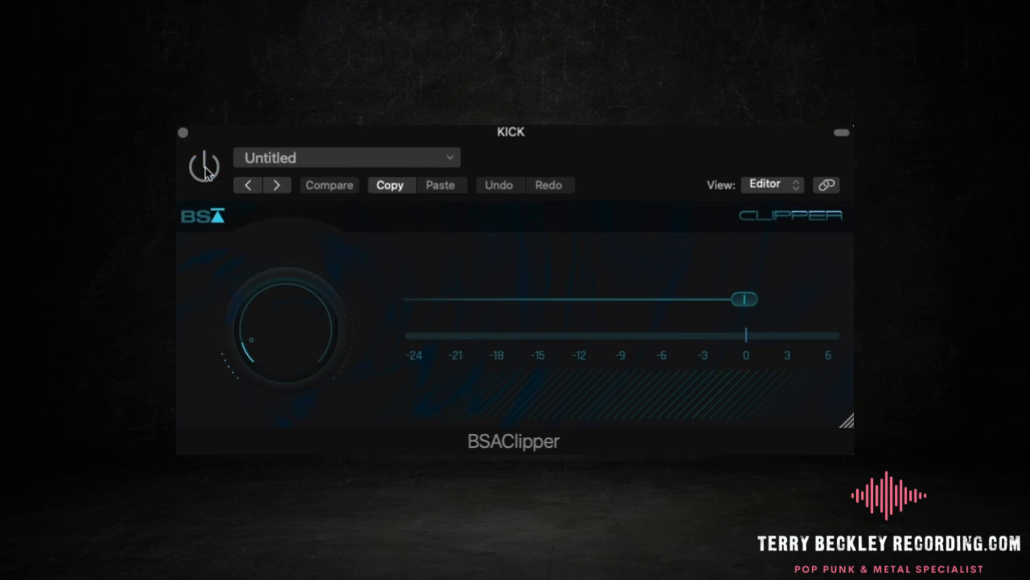
pyautogui.click(205, 170)
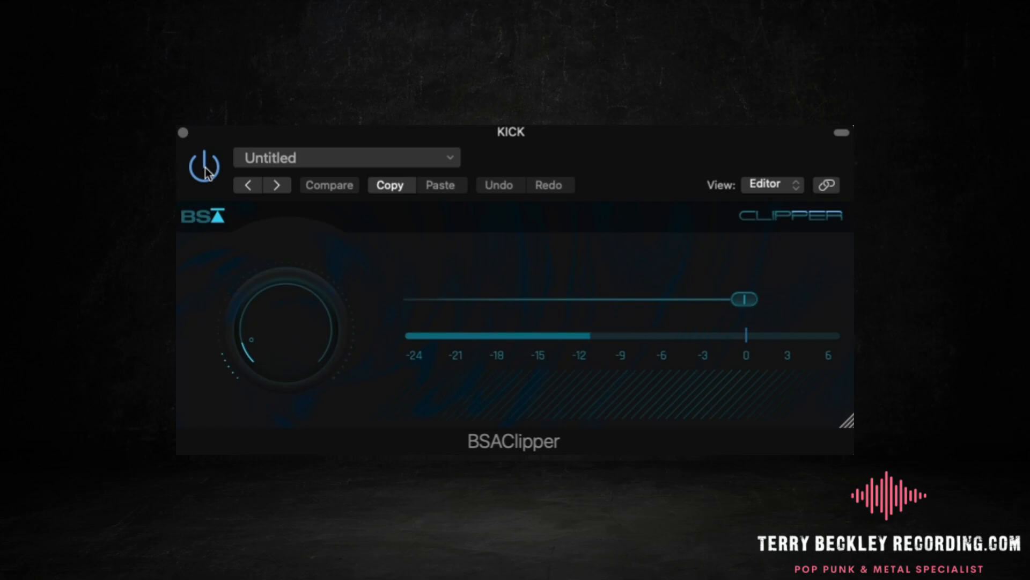
pyautogui.click(184, 133)
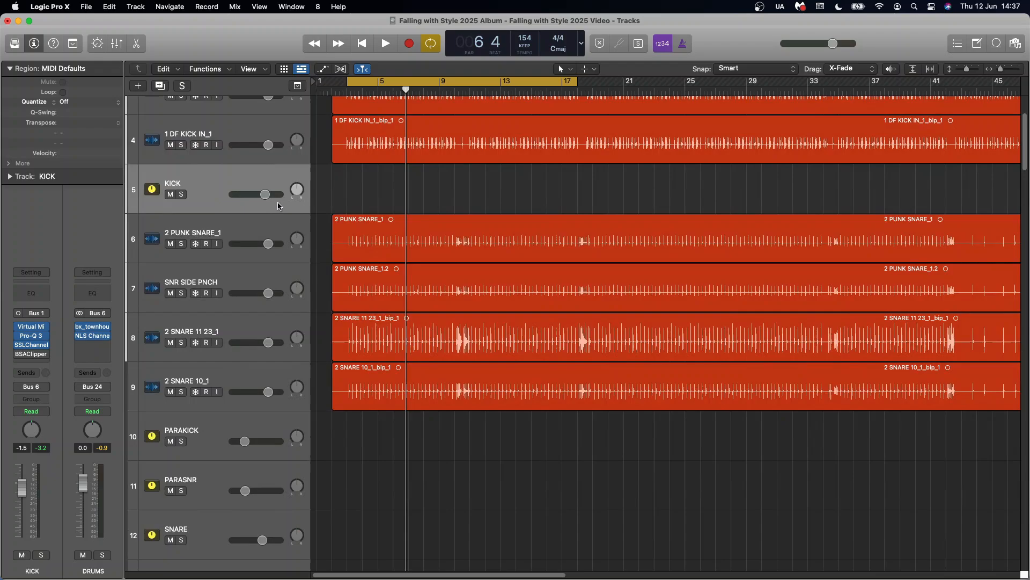
# Select the snare tracks one after another, from 2 PUNK SNARE_1 to 2 SNARE 10_1, to show the layers
pyautogui.click(253, 243)
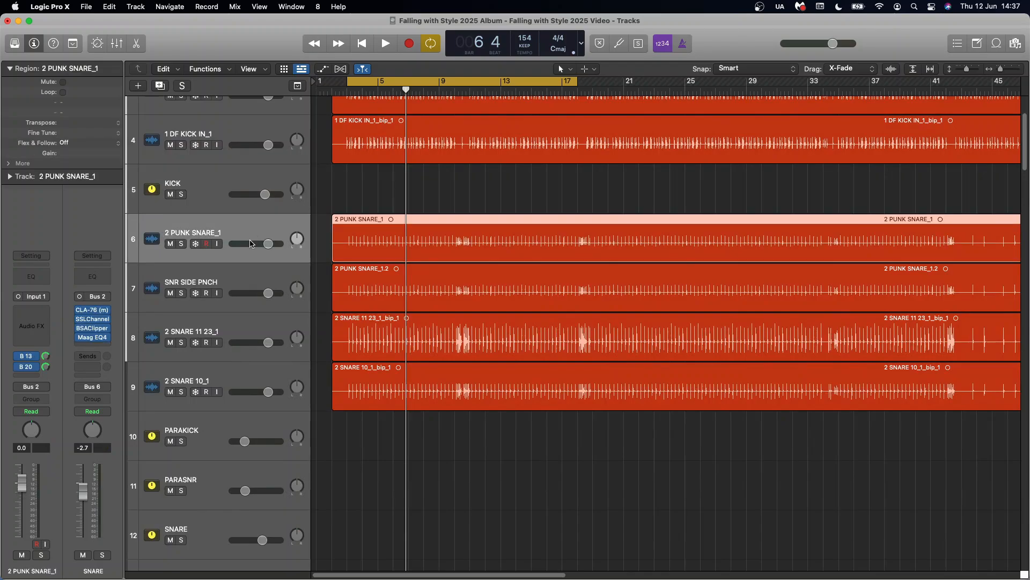
pyautogui.click(242, 284)
pyautogui.click(235, 327)
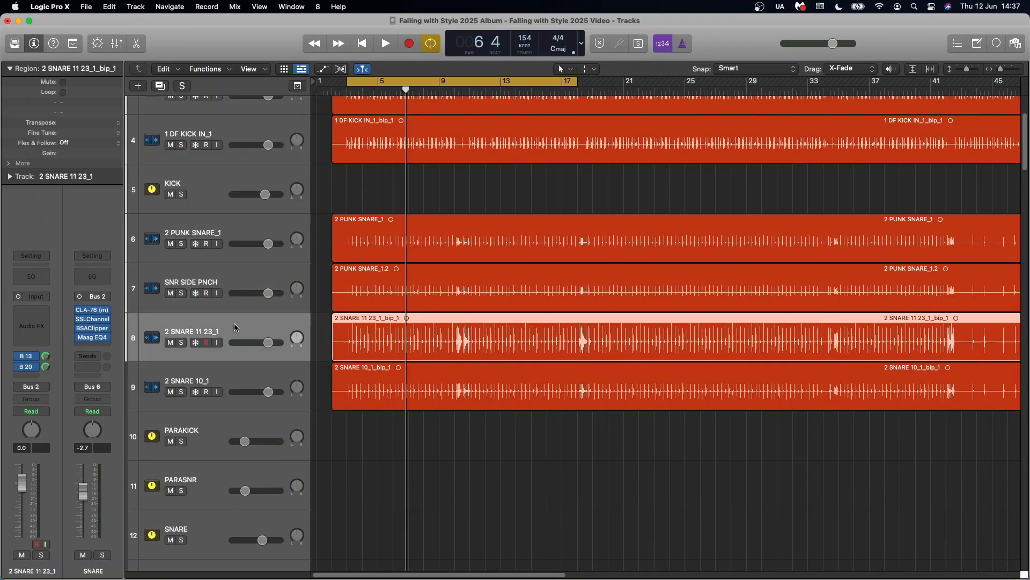
pyautogui.click(230, 374)
# Examine the CLA-76 compressor inserted on the SNR SIDE PNCH track and close it
pyautogui.click(236, 274)
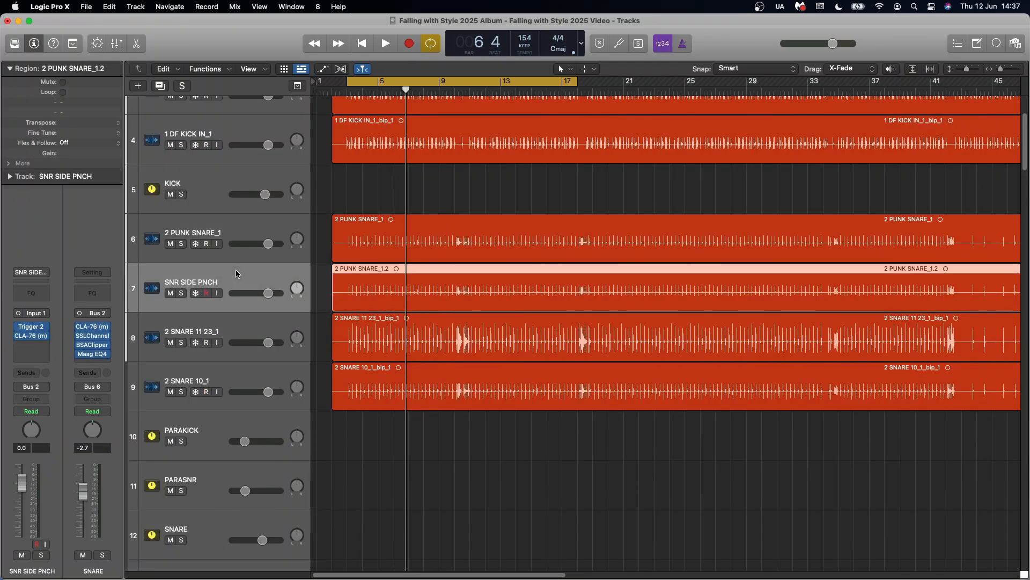
pyautogui.click(31, 336)
pyautogui.click(327, 152)
# Solo the SNARE bus and play a short passage with all four snare layers together
pyautogui.click(252, 232)
pyautogui.click(182, 540)
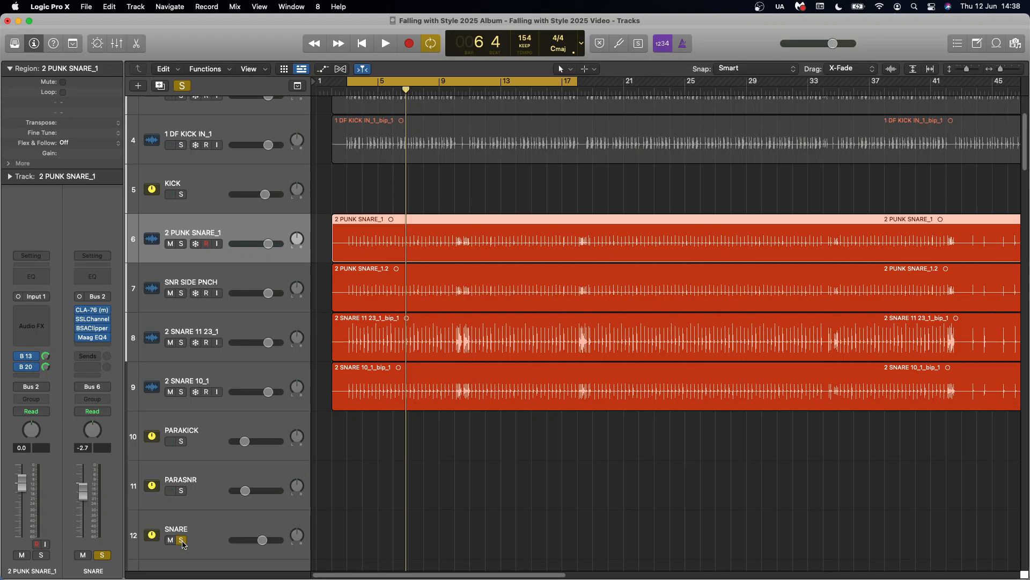
pyautogui.press('space')
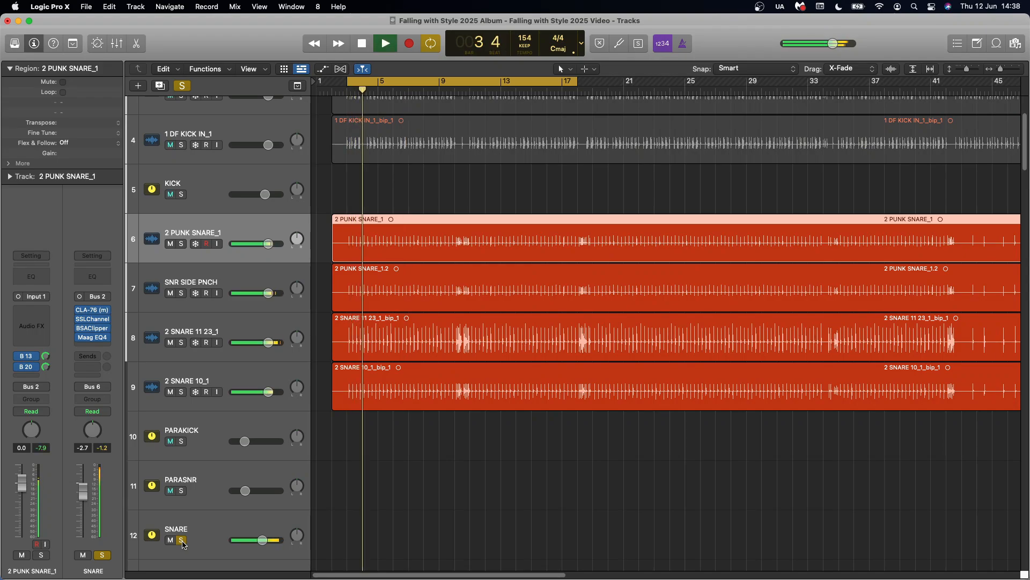
pyautogui.press('space')
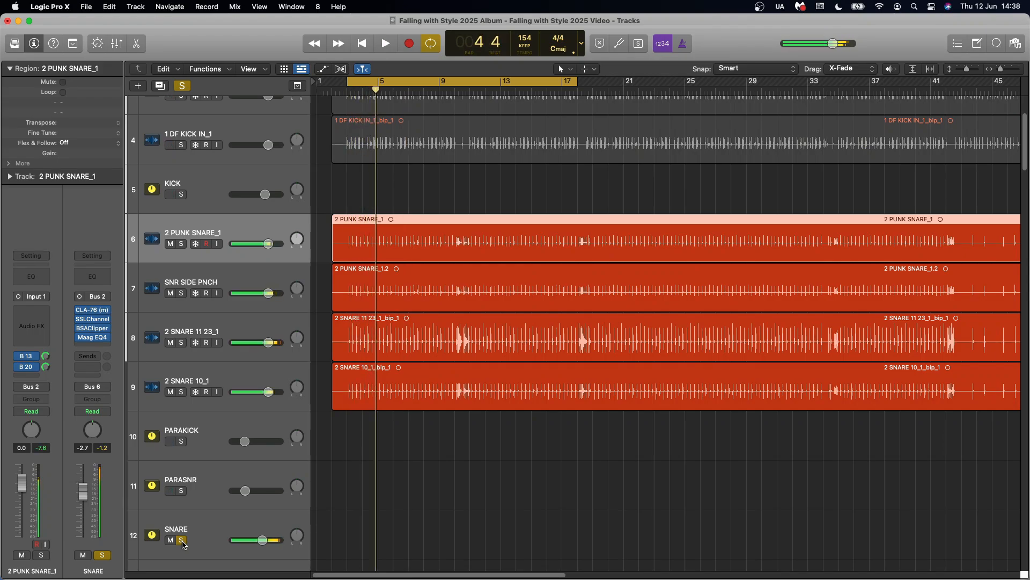
# Mute SNR SIDE PNCH, 2 SNARE 11 23_1 and 2 SNARE 10_1, and audition 2 PUNK SNARE_1 alone
pyautogui.moveTo(169, 294); pyautogui.dragTo(169, 392)
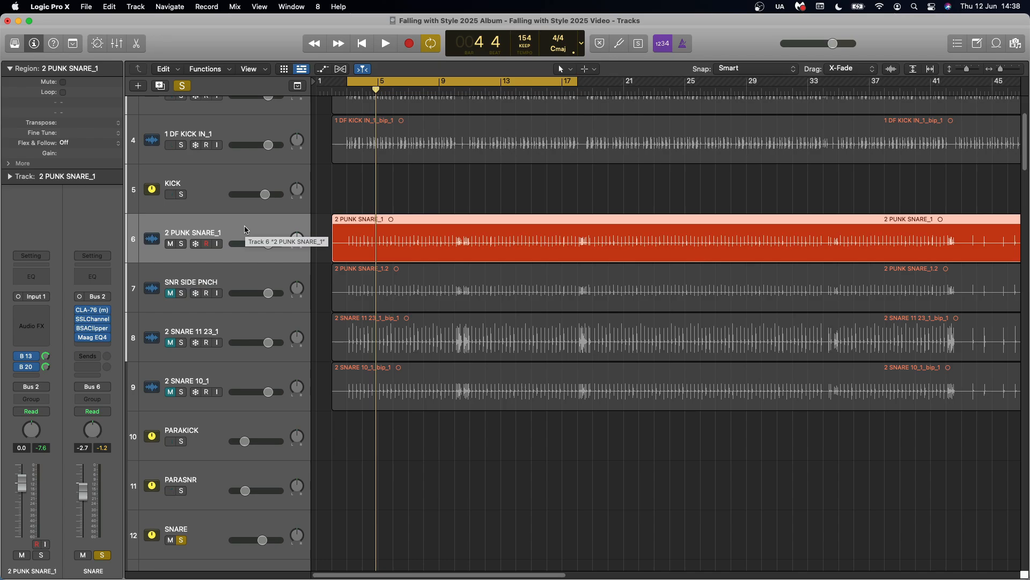
pyautogui.press('space')
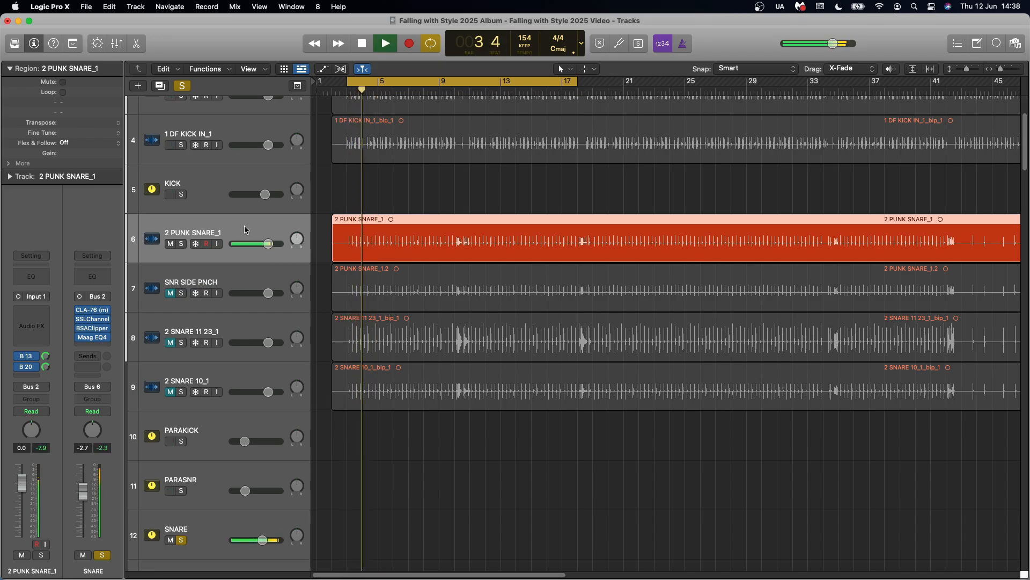
pyautogui.press('space')
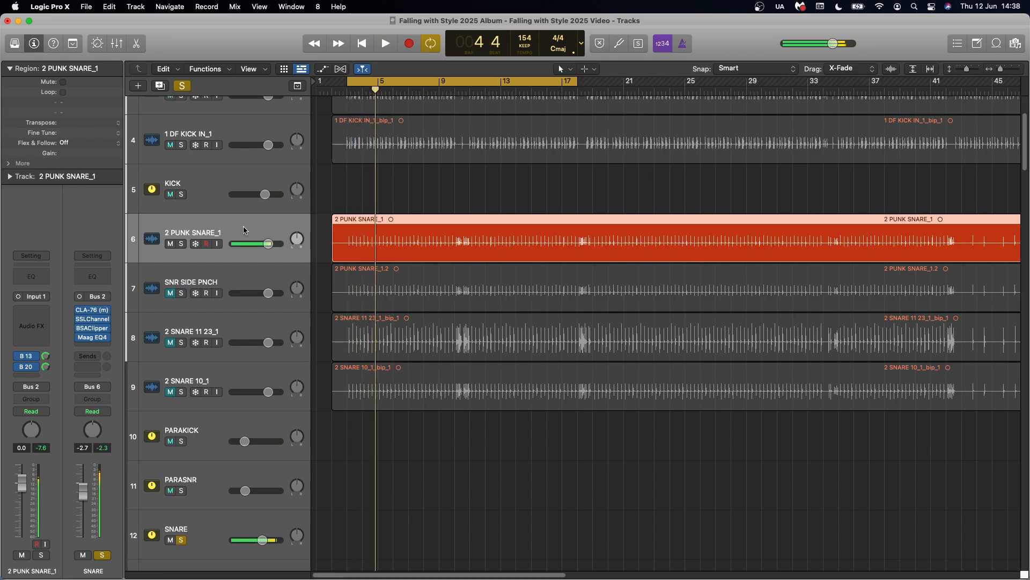
# Unmute and solo SNR SIDE PNCH, mute 2 PUNK SNARE_1, and audition the side punch layer alone
pyautogui.click(170, 293)
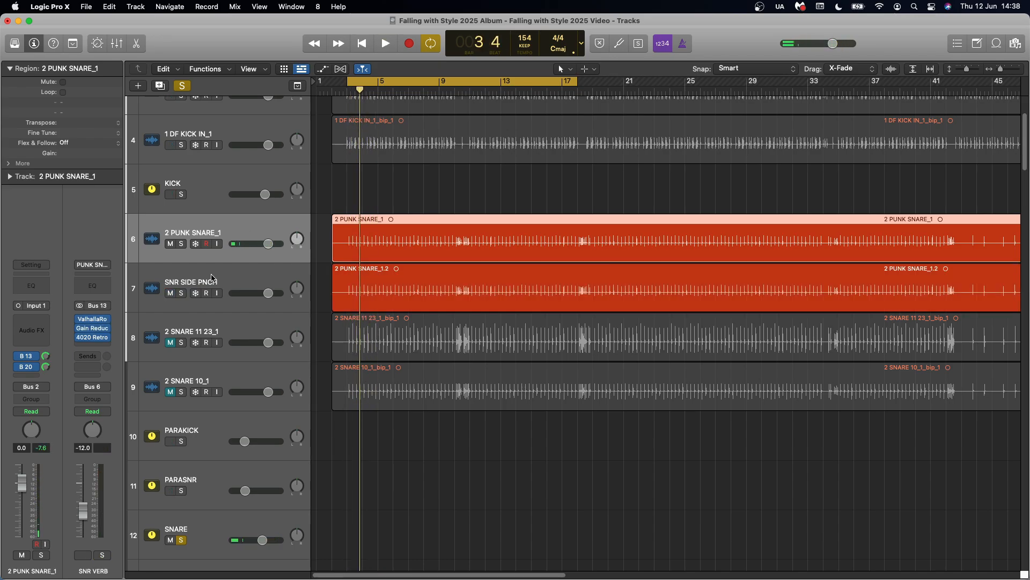
pyautogui.click(211, 275)
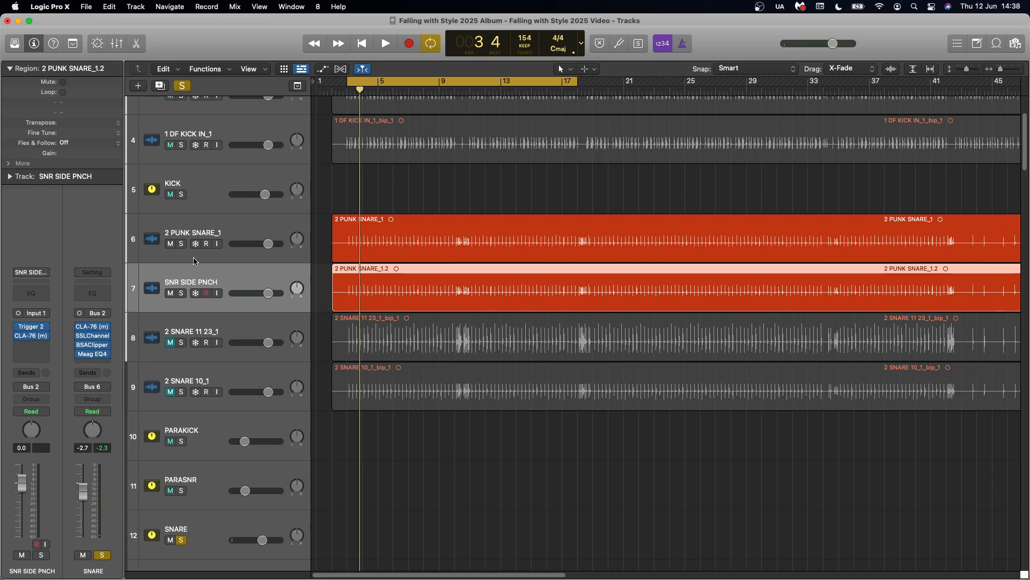
pyautogui.click(182, 293)
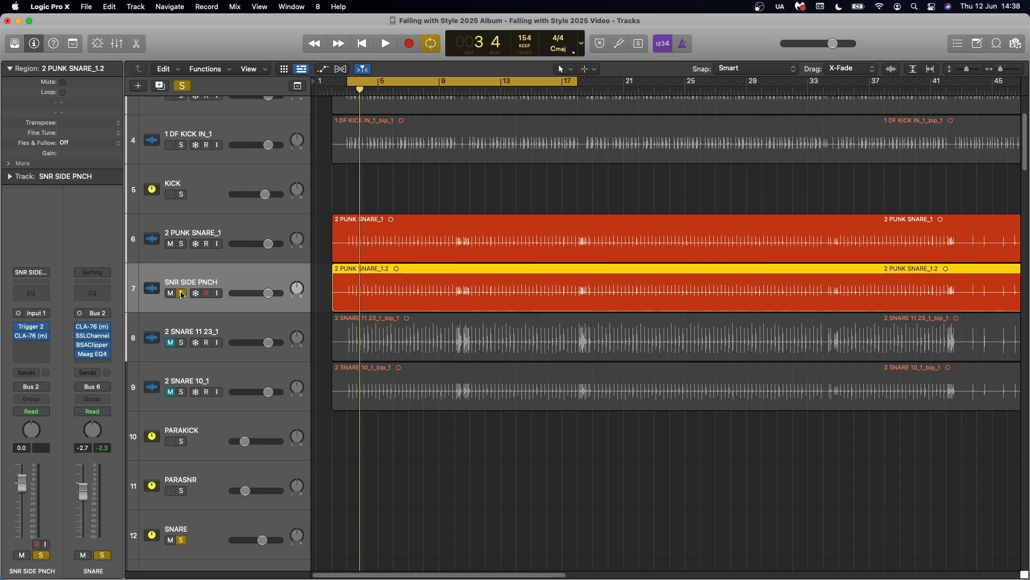
pyautogui.click(170, 243)
pyautogui.press('space')
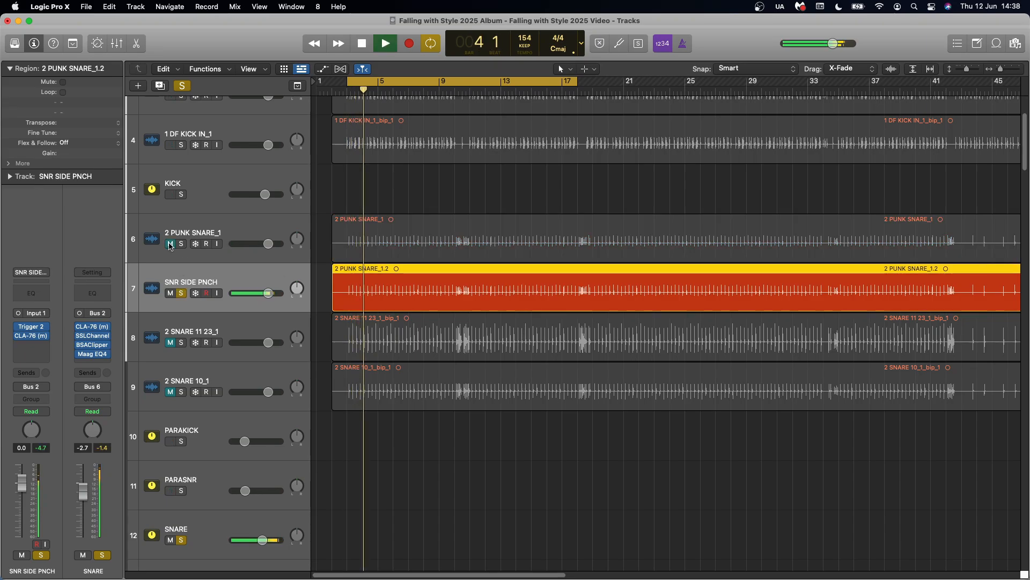
pyautogui.press('space')
# Solo 2 PUNK SNARE_1 alongside SNR SIDE PNCH and audition the two layers together
pyautogui.click(182, 244)
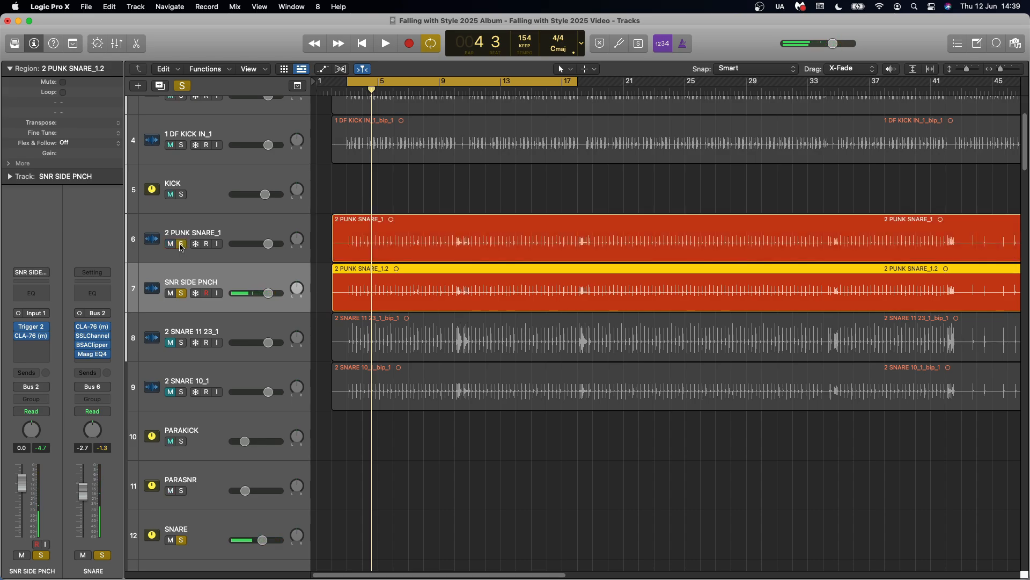
pyautogui.press('space')
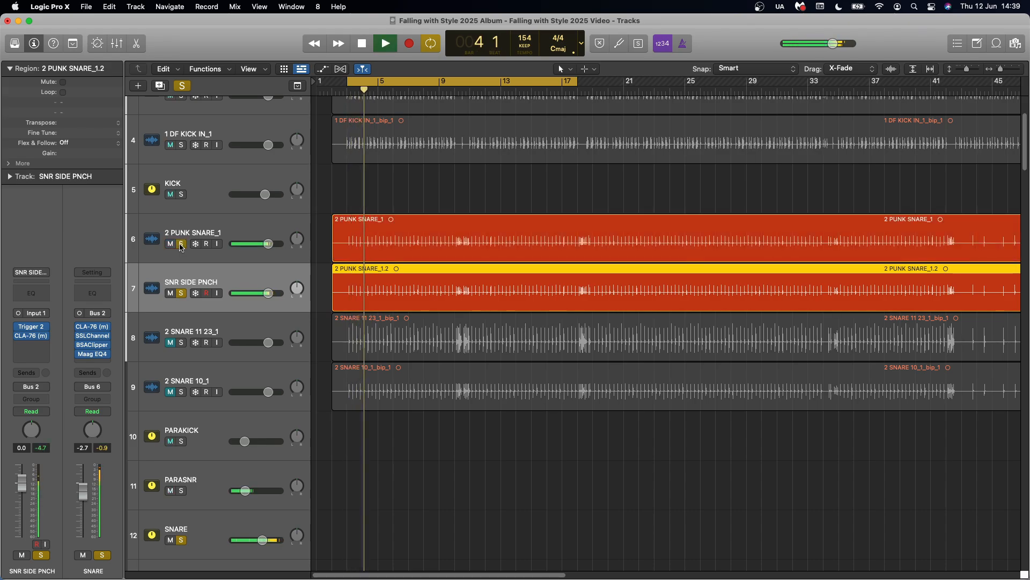
pyautogui.press('space')
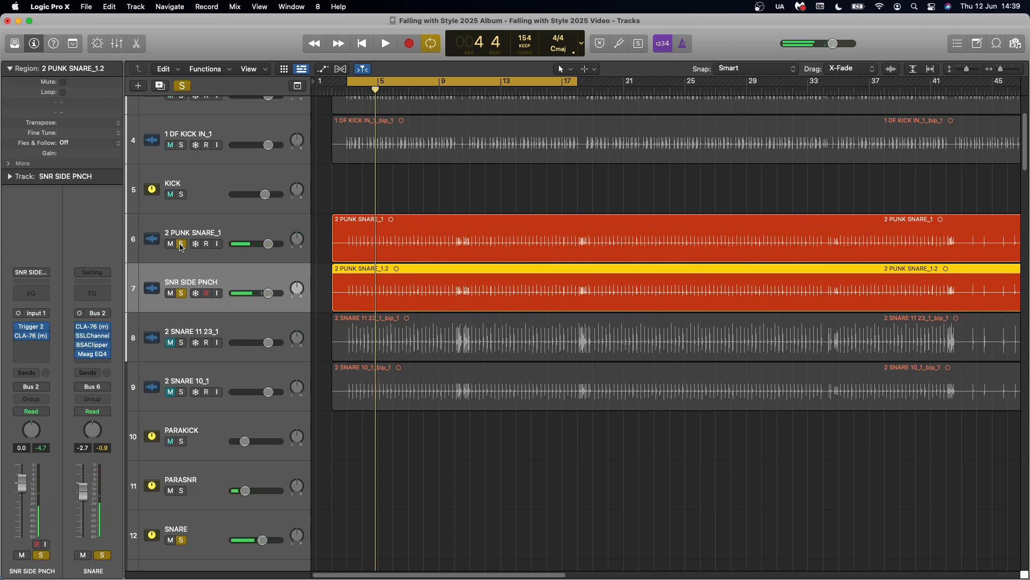
# Solo 2 SNARE 11 23_1, silence 2 PUNK SNARE_1 and SNR SIDE PNCH, and audition that layer alone
pyautogui.click(217, 329)
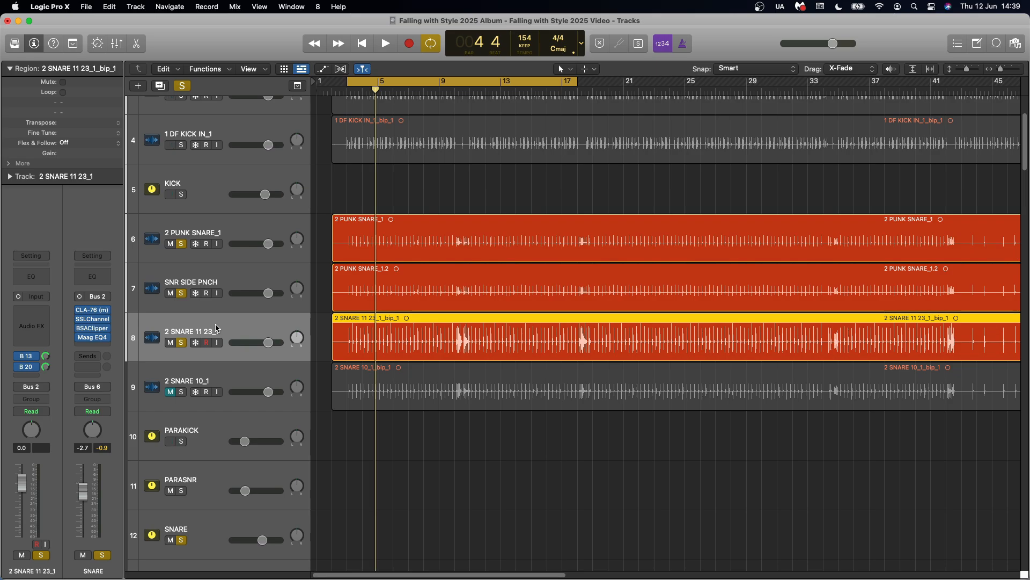
pyautogui.click(181, 243)
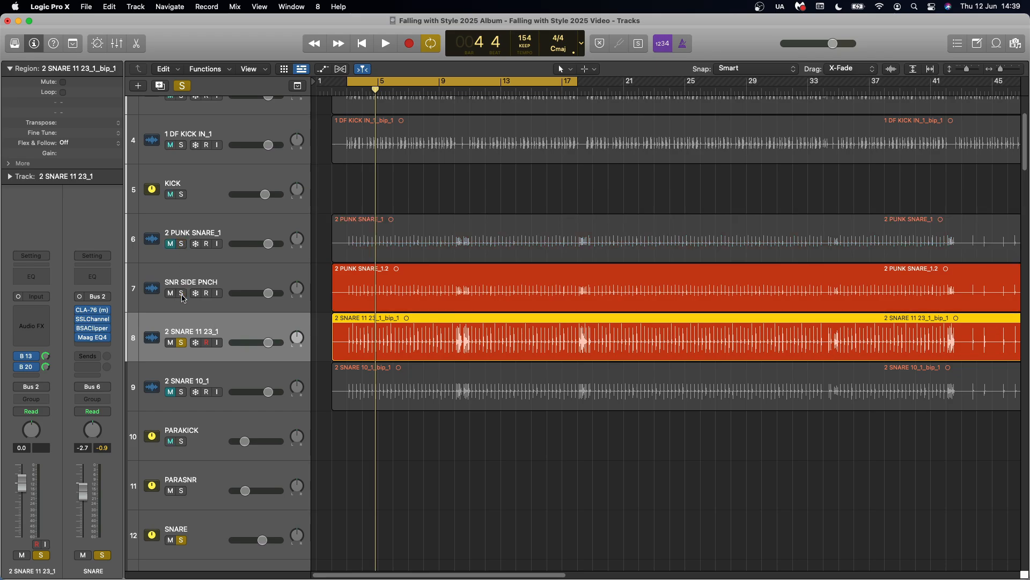
pyautogui.click(171, 294)
pyautogui.press('space')
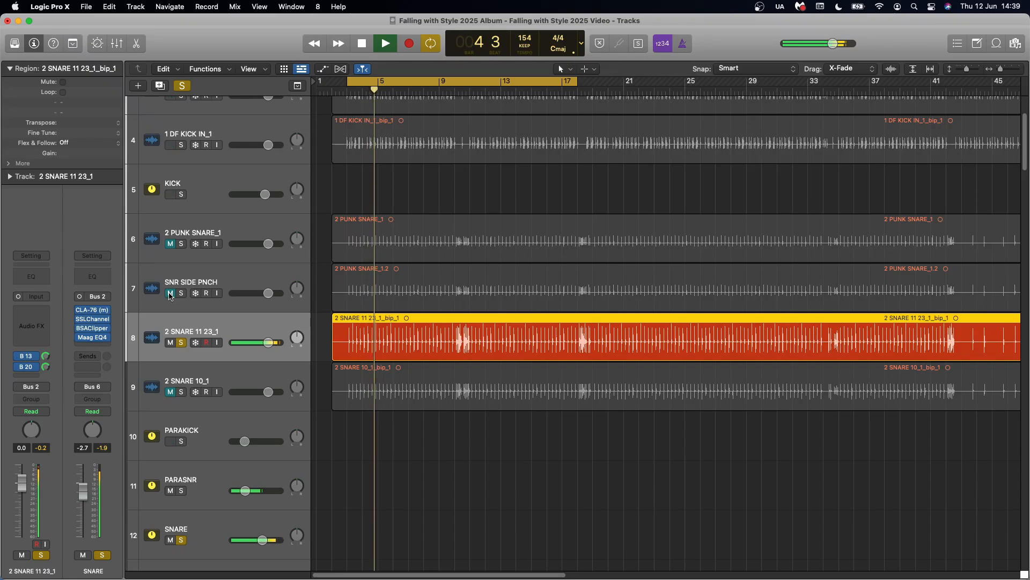
pyautogui.press('space')
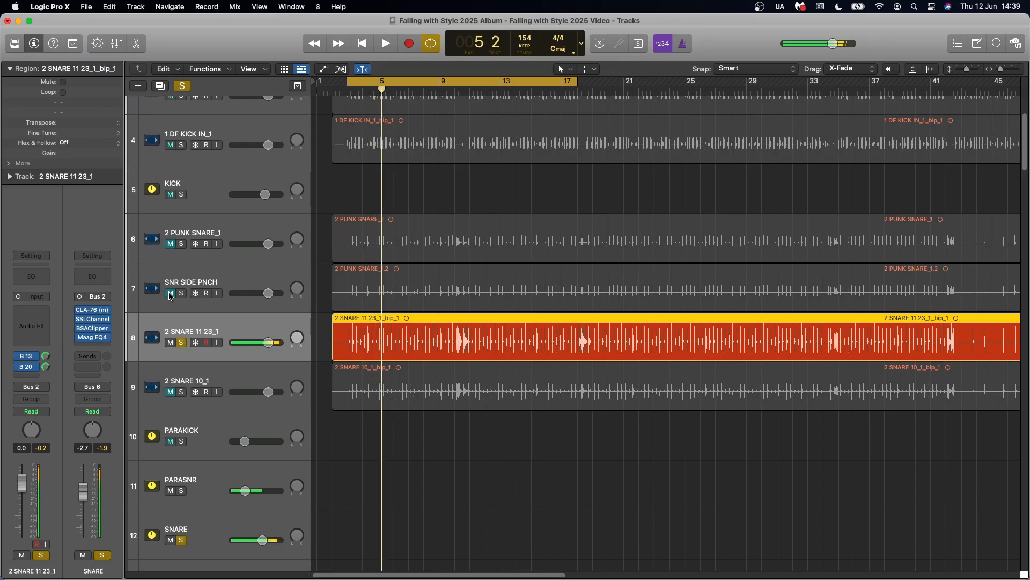
# Solo 2 PUNK SNARE_1 and SNR SIDE PNCH together with 2 SNARE 11 23_1 and audition the three combined layers
pyautogui.click(181, 243)
pyautogui.click(198, 233)
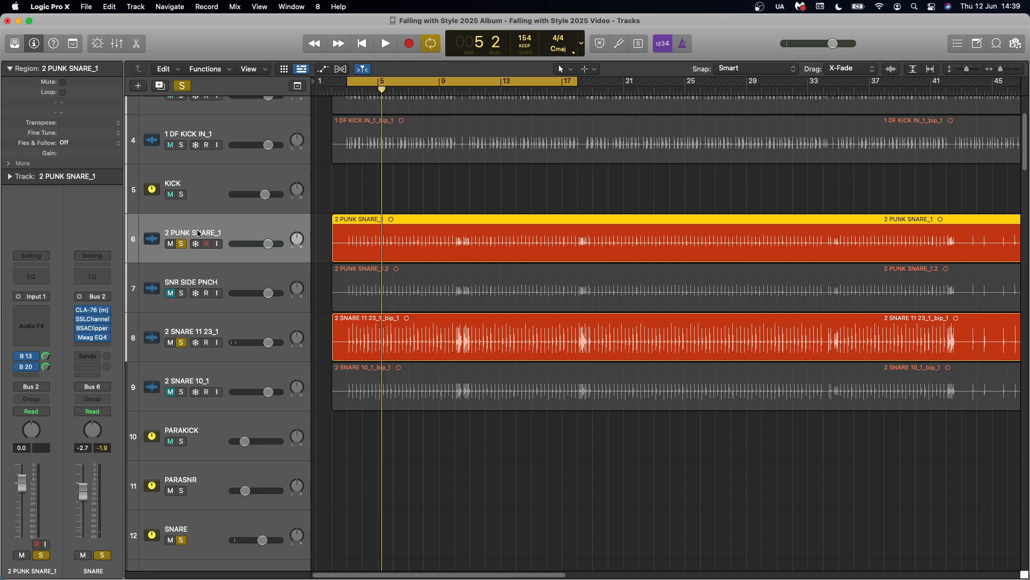
pyautogui.click(182, 294)
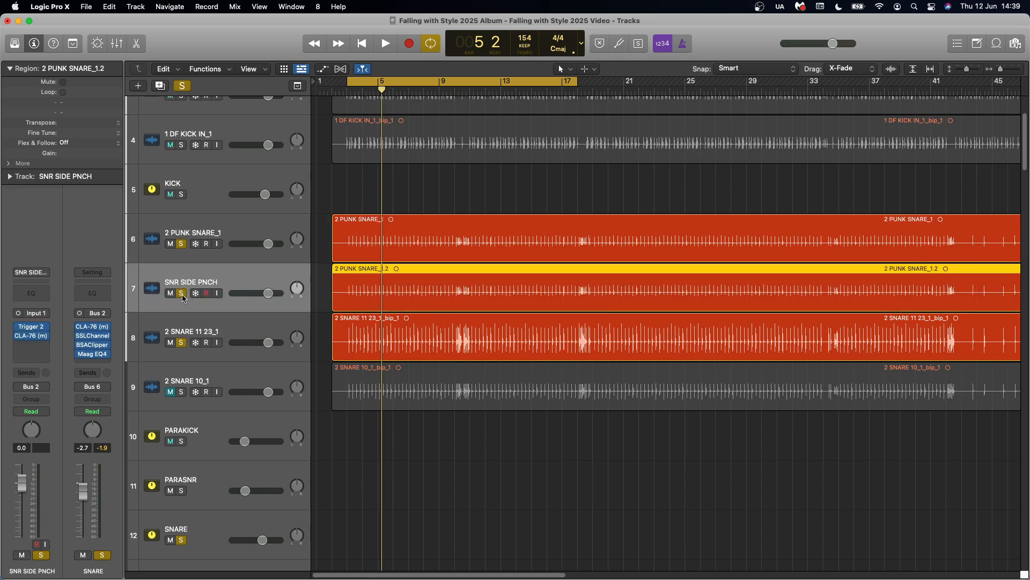
pyautogui.press('space')
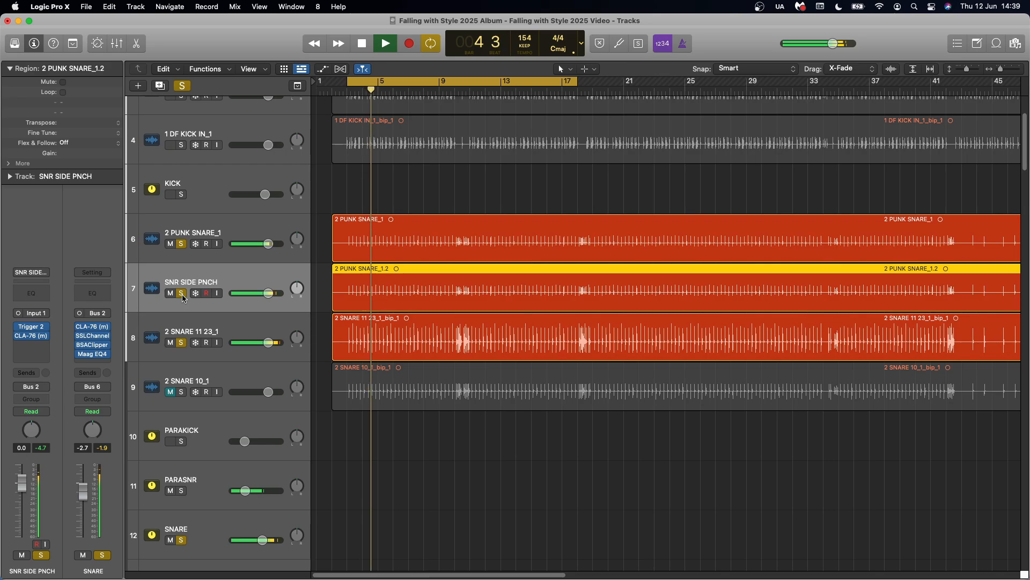
pyautogui.press('space')
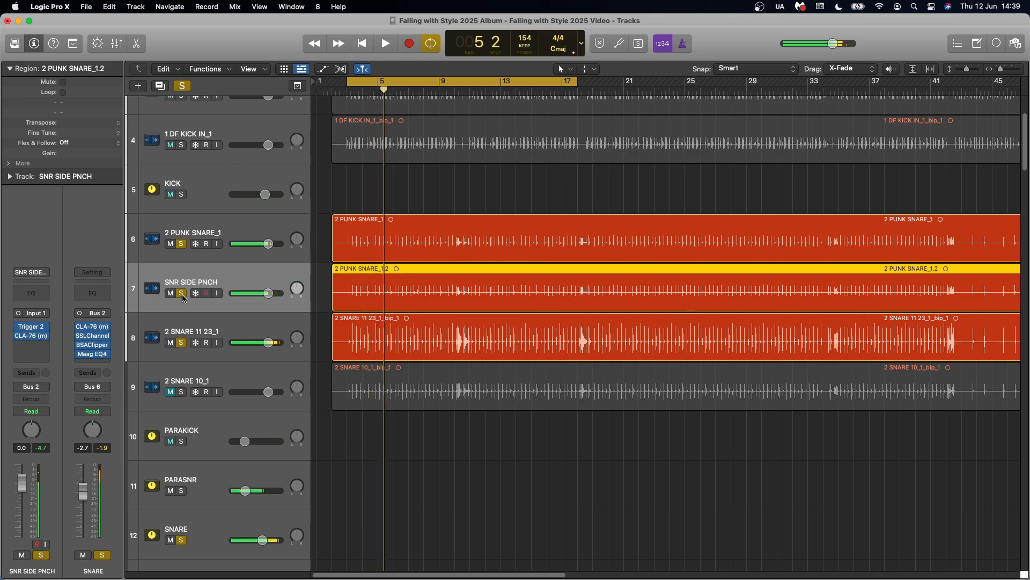
# Remove the solos from the other three snare layers, solo 2 SNARE 10_1, and audition it alone
pyautogui.click(199, 376)
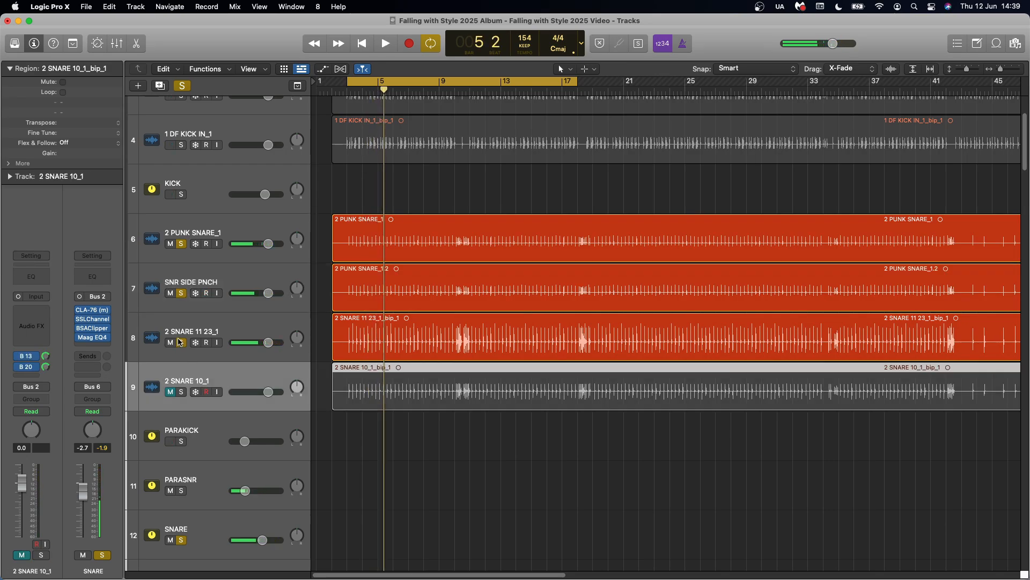
pyautogui.click(182, 342)
pyautogui.click(181, 293)
pyautogui.click(181, 244)
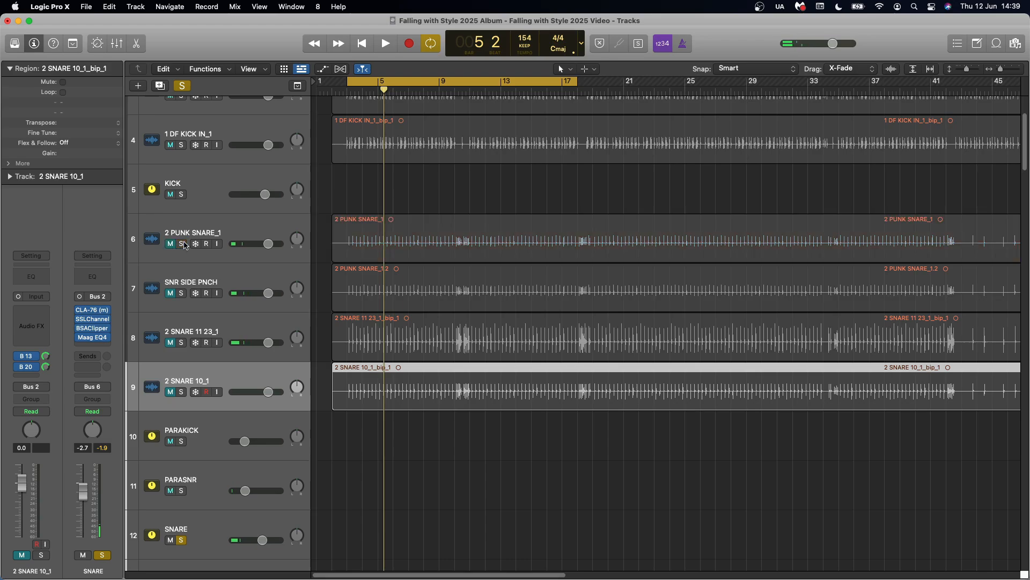
pyautogui.click(181, 392)
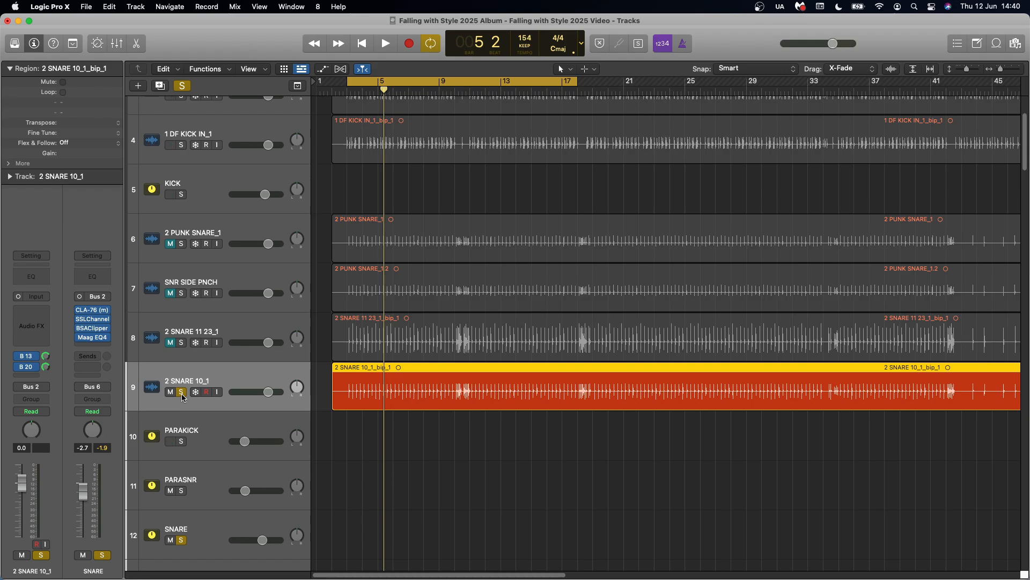
pyautogui.press('space')
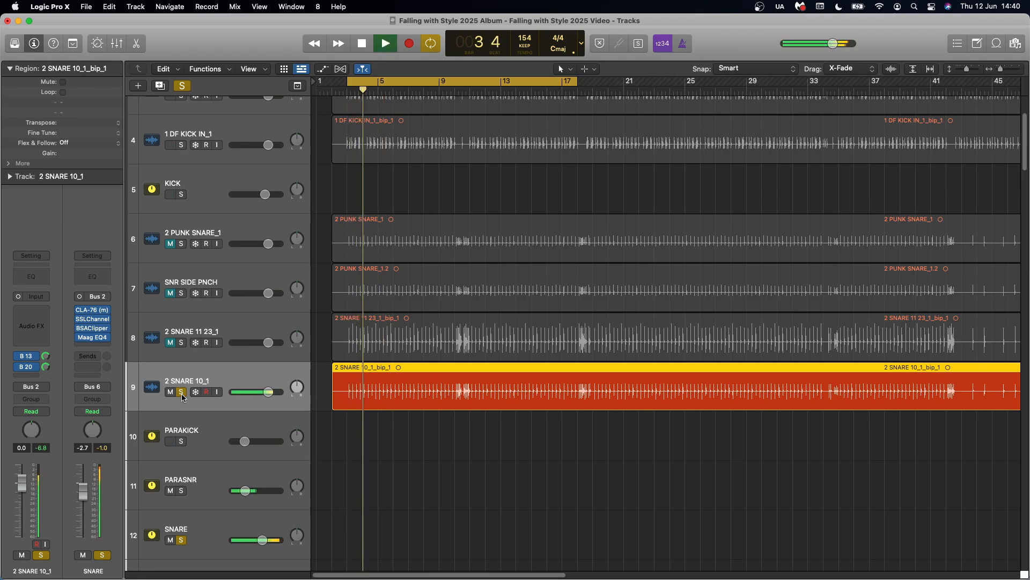
pyautogui.press('space')
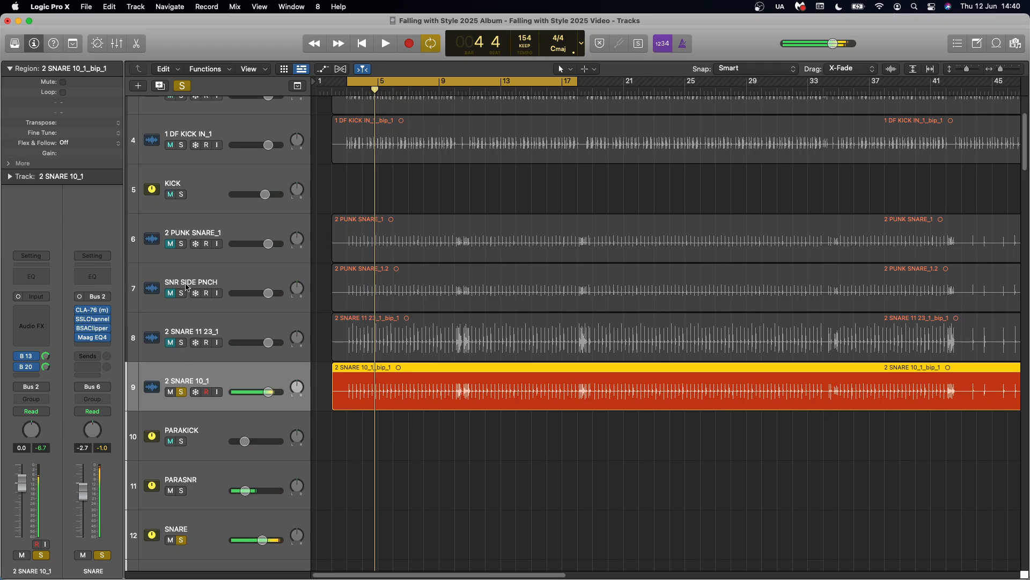
# Remove the solo from 2 SNARE 10_1 and audition all four snare layers together through the SNARE bus
pyautogui.moveTo(171, 246); pyautogui.dragTo(169, 395)
pyautogui.press('space')
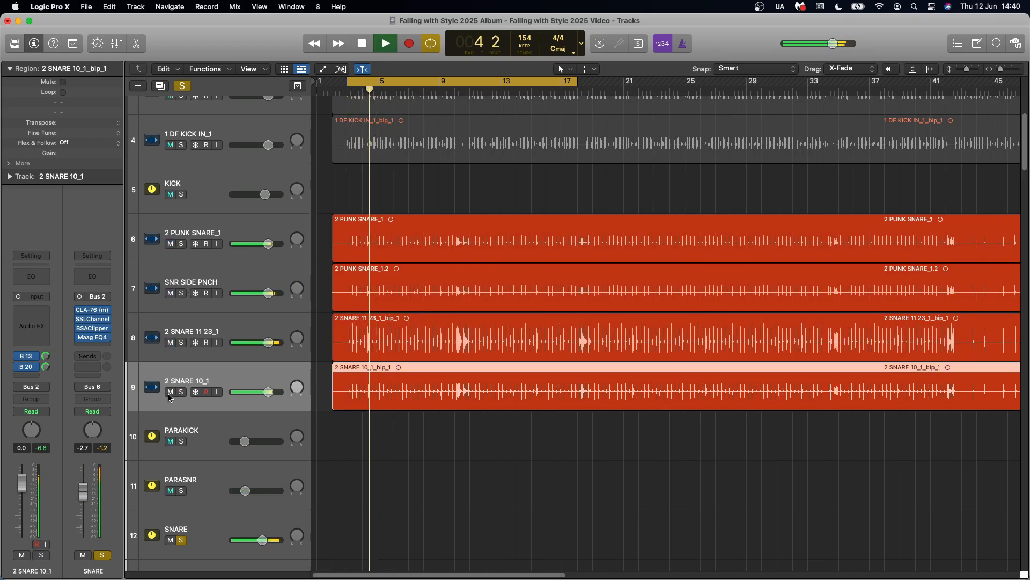
pyautogui.press('space')
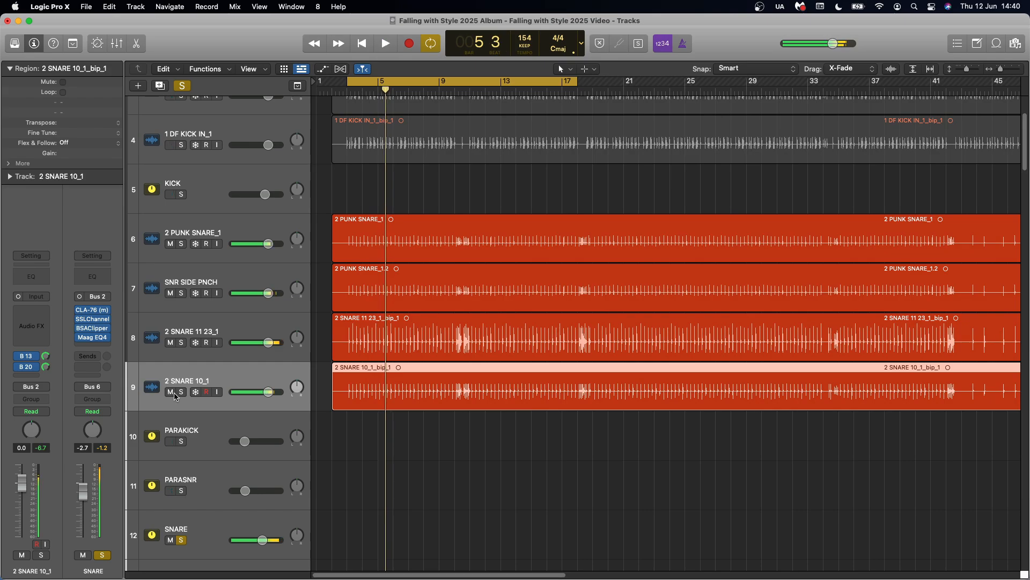
# Examine the CLA-76 attack and release settings on the SNARE bus and compare the snare with the compressor bypassed and active
pyautogui.scroll(-5, 218, 393)
pyautogui.click(217, 394)
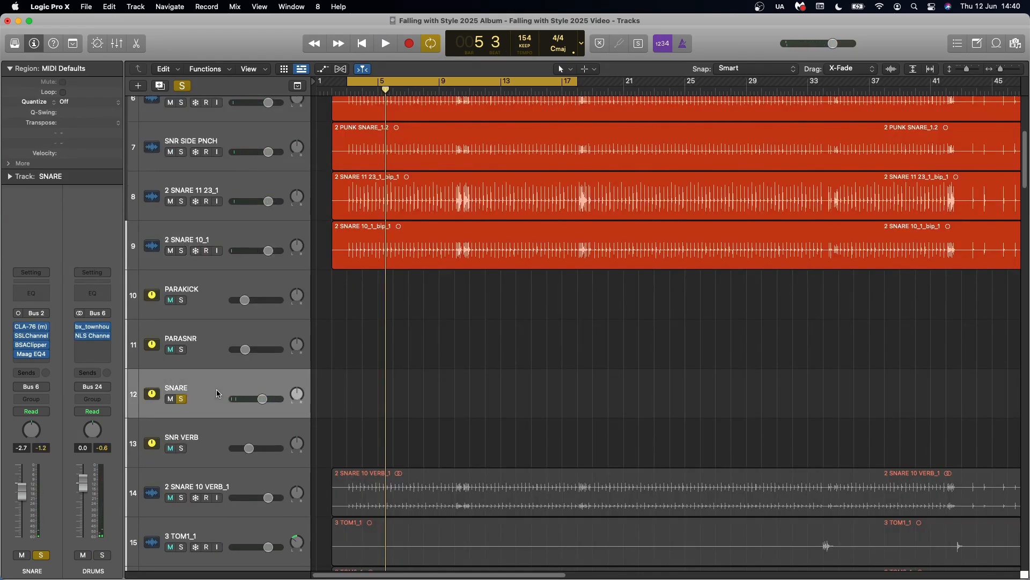
pyautogui.click(32, 327)
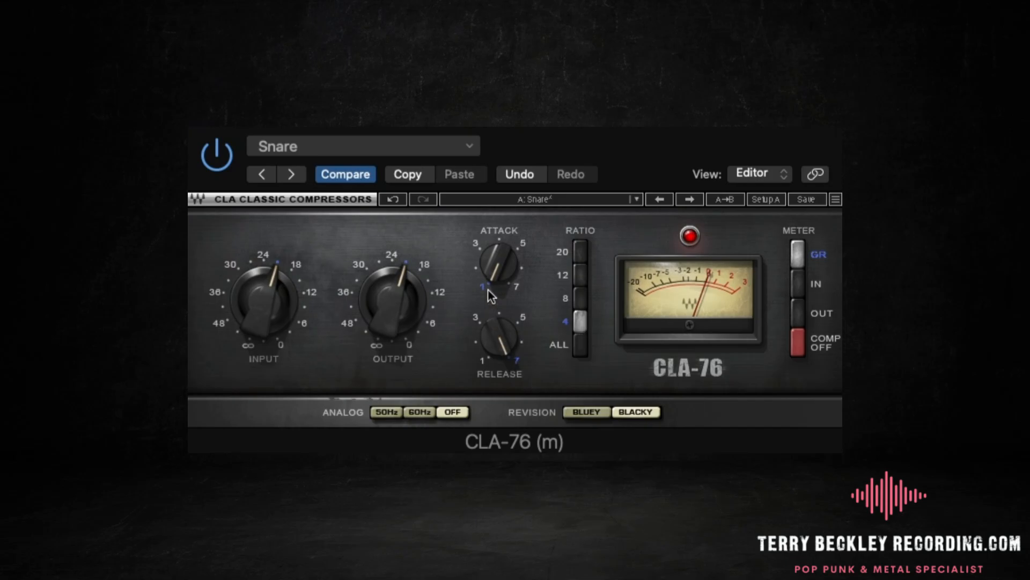
pyautogui.moveTo(497, 323)
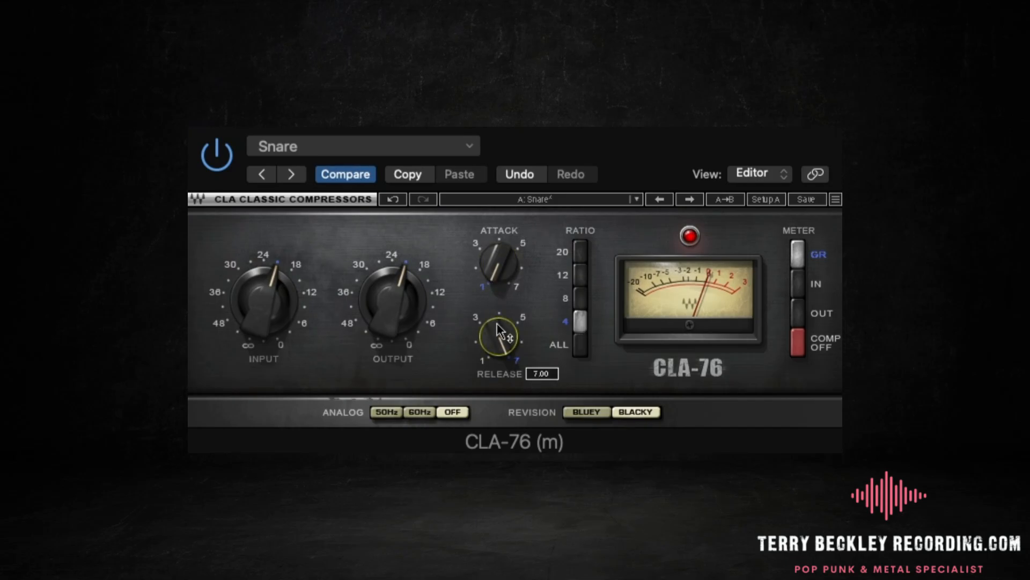
pyautogui.click(228, 156)
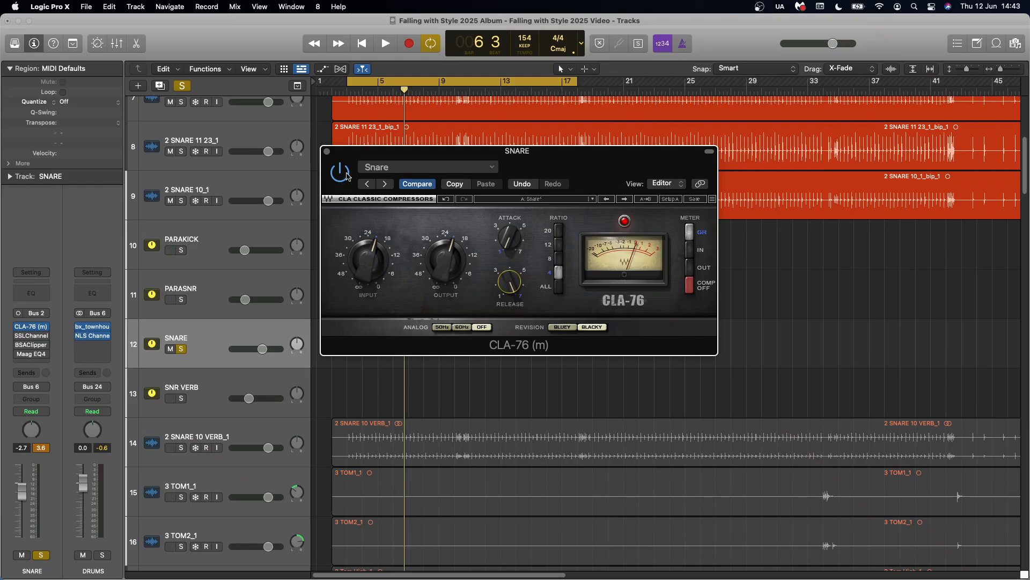
pyautogui.click(347, 176)
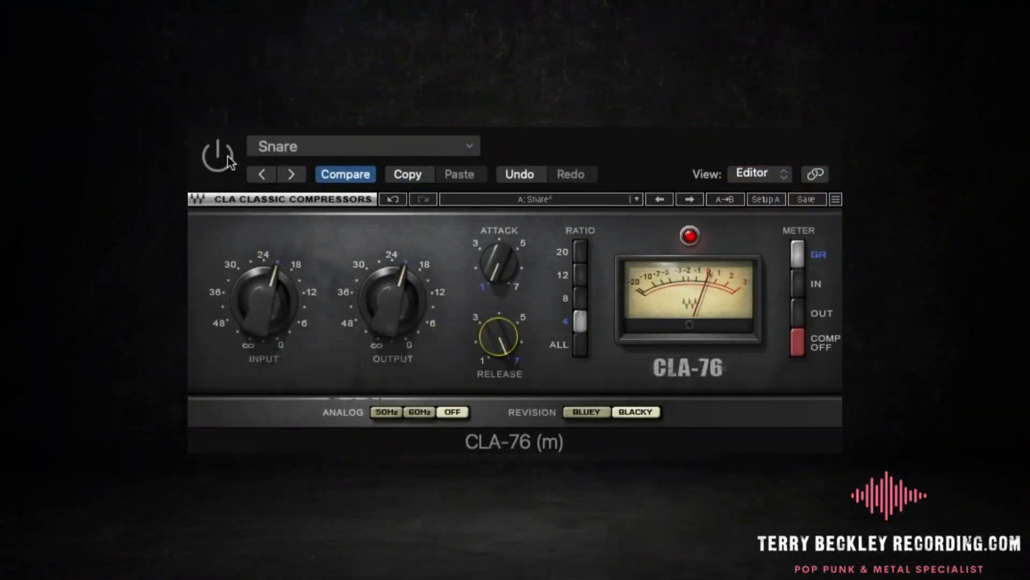
pyautogui.click(228, 156)
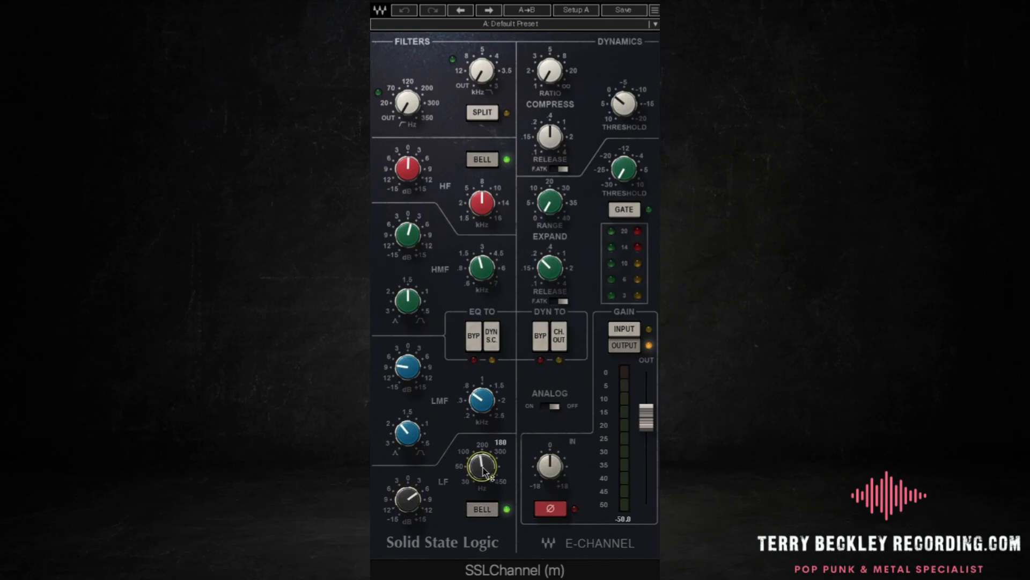
# Compare the snare with the SSLChannel EQ section bypassed and active
pyautogui.click(472, 337)
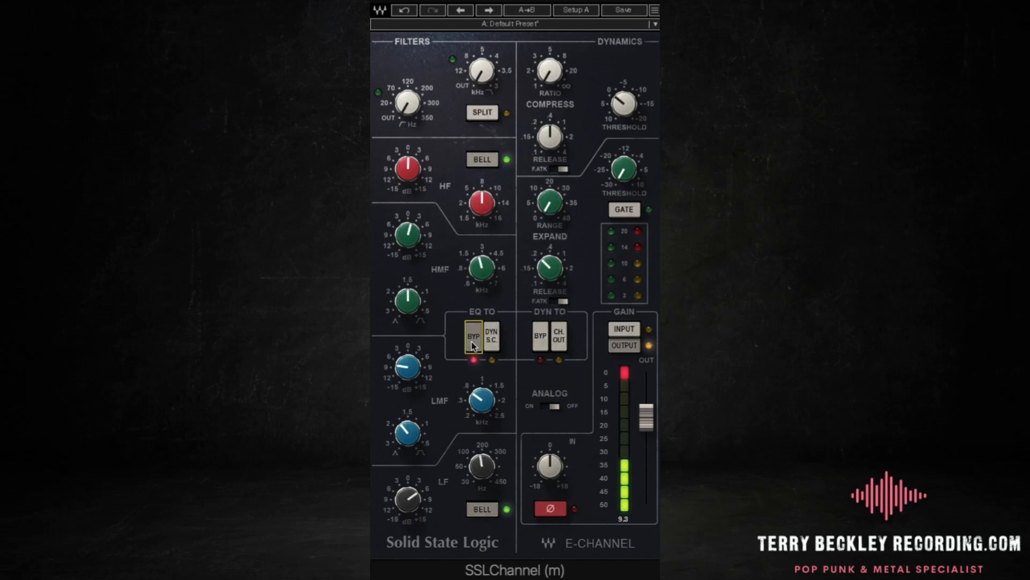
pyautogui.click(471, 341)
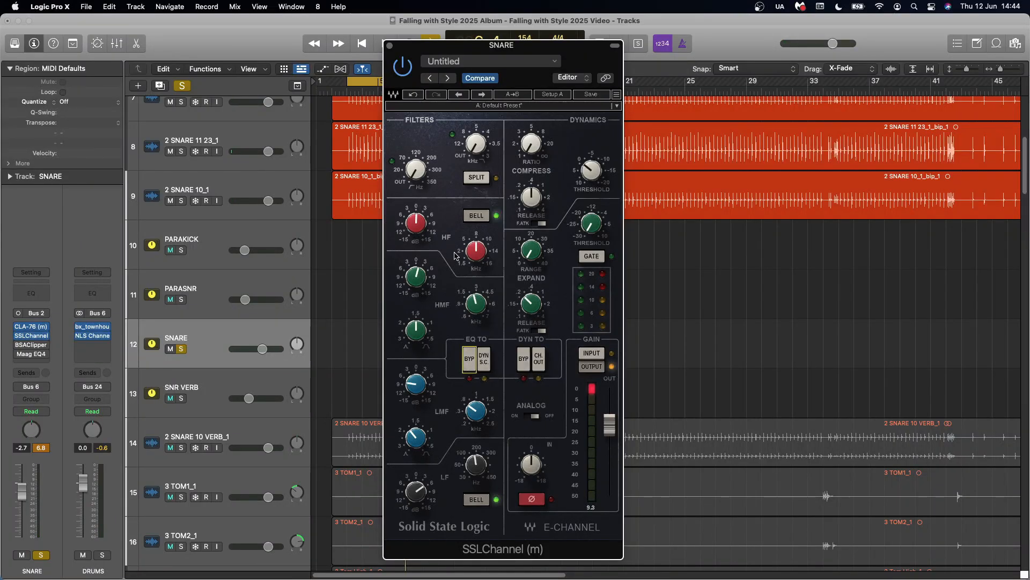
# Undo the zeroed SSLChannel gains one by one, restoring the LF, LMF and HMF settings, and close the plug-in
pyautogui.moveTo(424, 233)
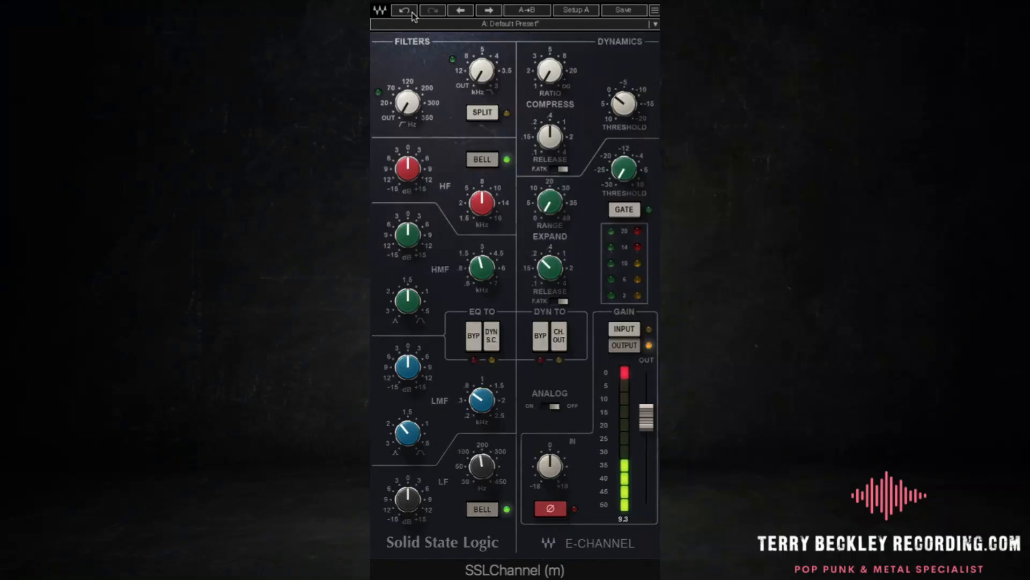
pyautogui.click(406, 10)
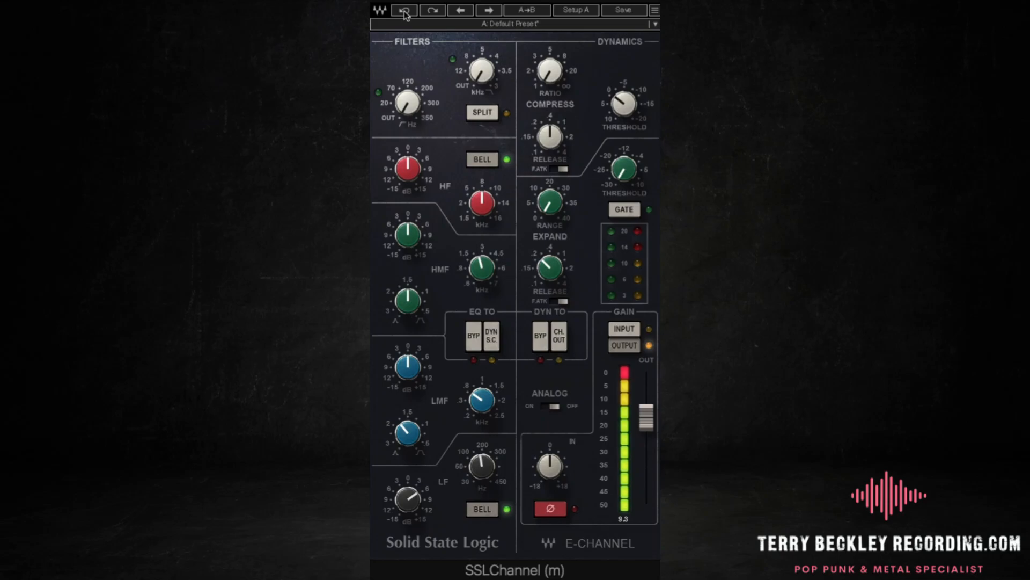
pyautogui.click(405, 10)
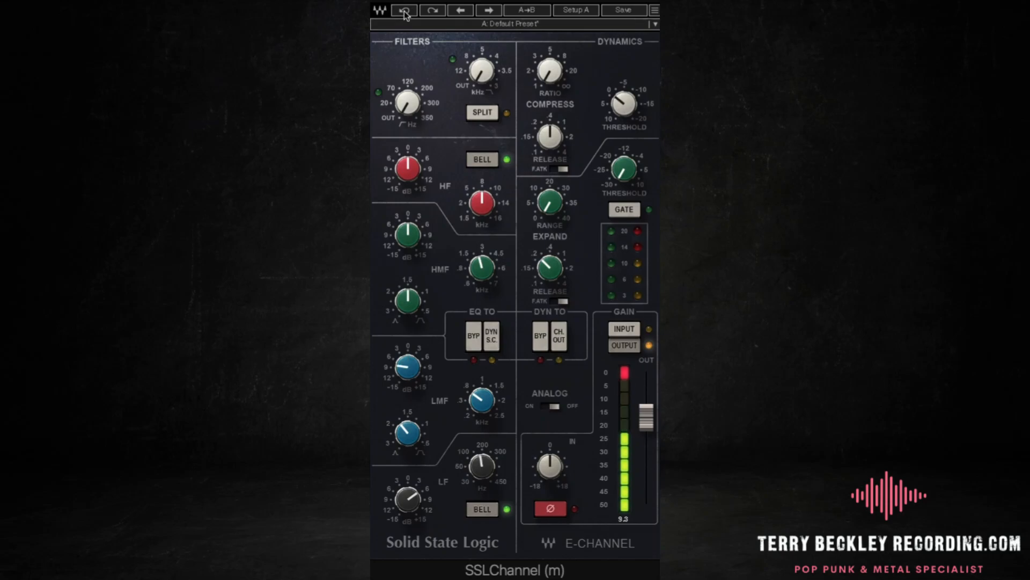
pyautogui.click(405, 11)
pyautogui.click(405, 11)
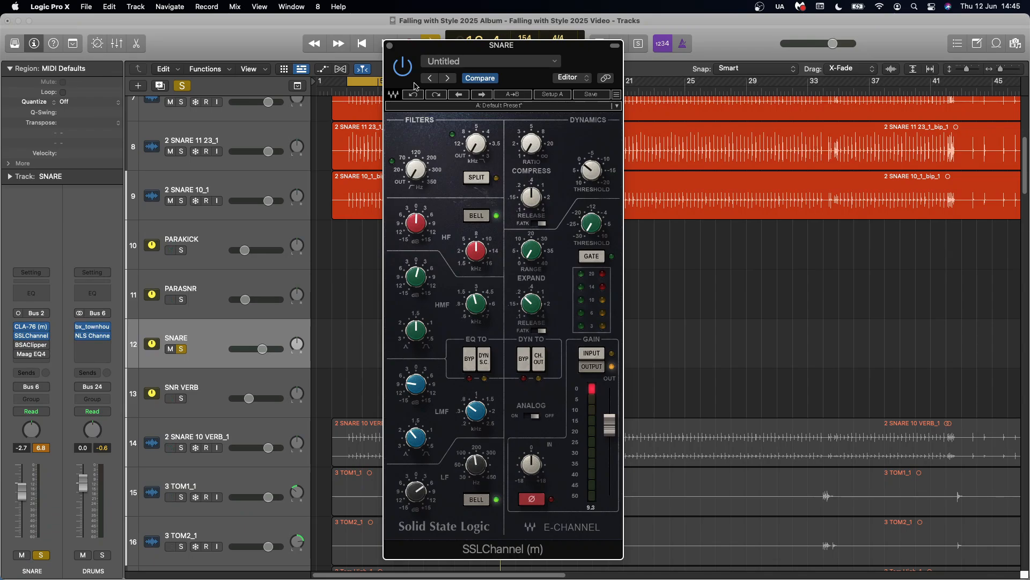
pyautogui.moveTo(417, 280)
pyautogui.moveTo(417, 228)
pyautogui.click(31, 335)
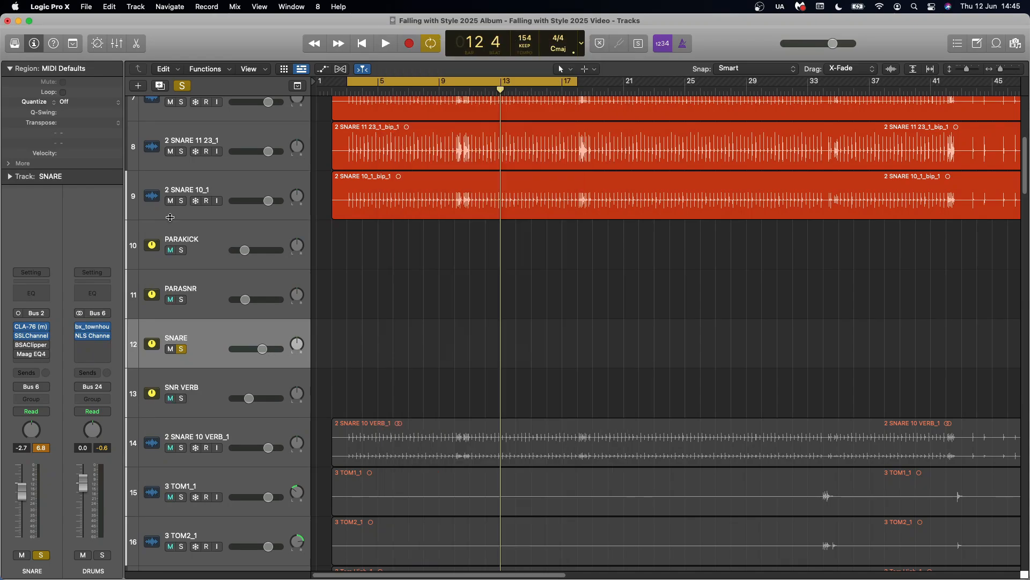
# Switch on the BSAClipper on the SNARE bus, check its clipping during playback, and close the plug-in
pyautogui.click(18, 347)
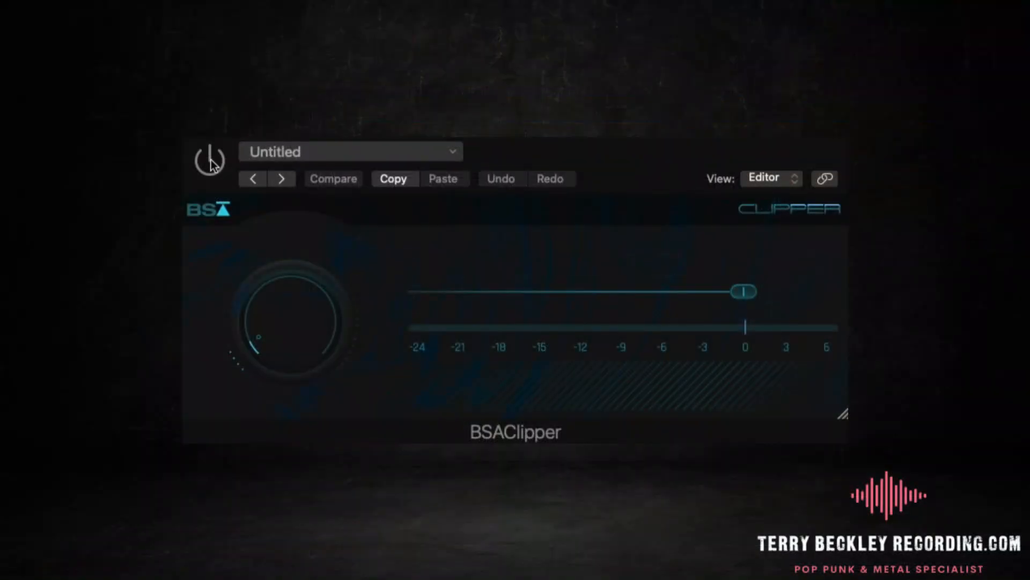
pyautogui.click(210, 161)
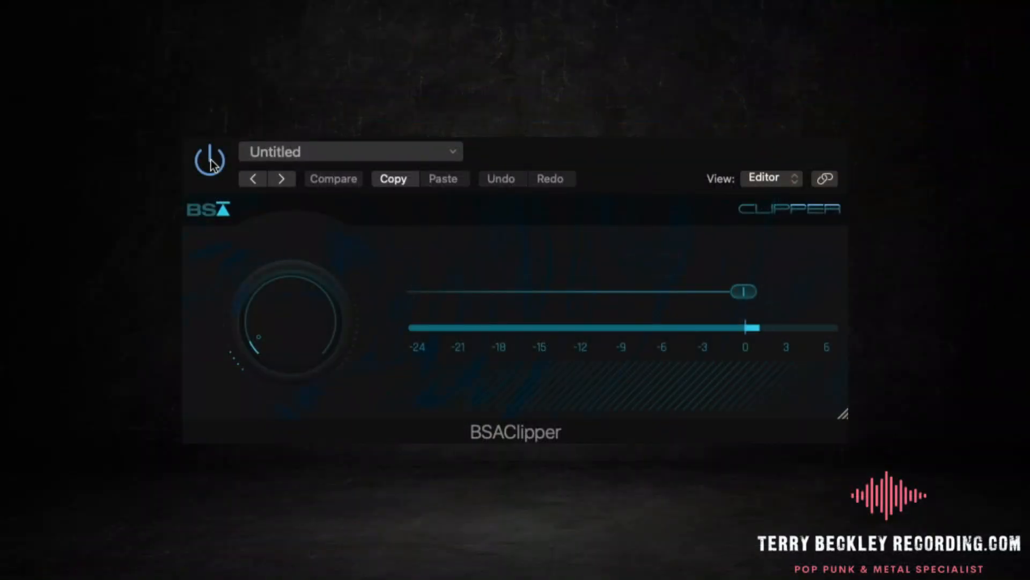
pyautogui.moveTo(269, 279)
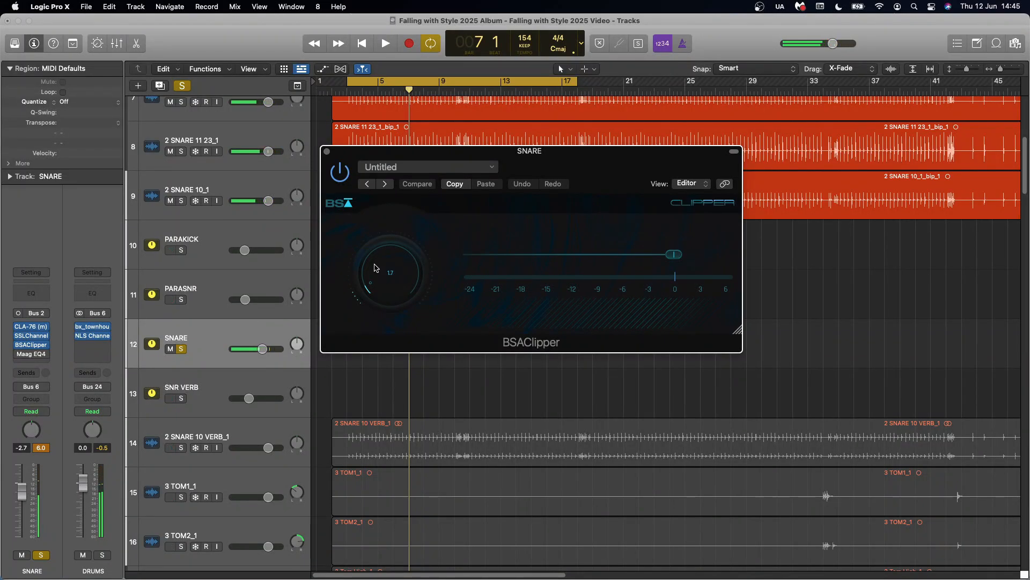
pyautogui.click(327, 152)
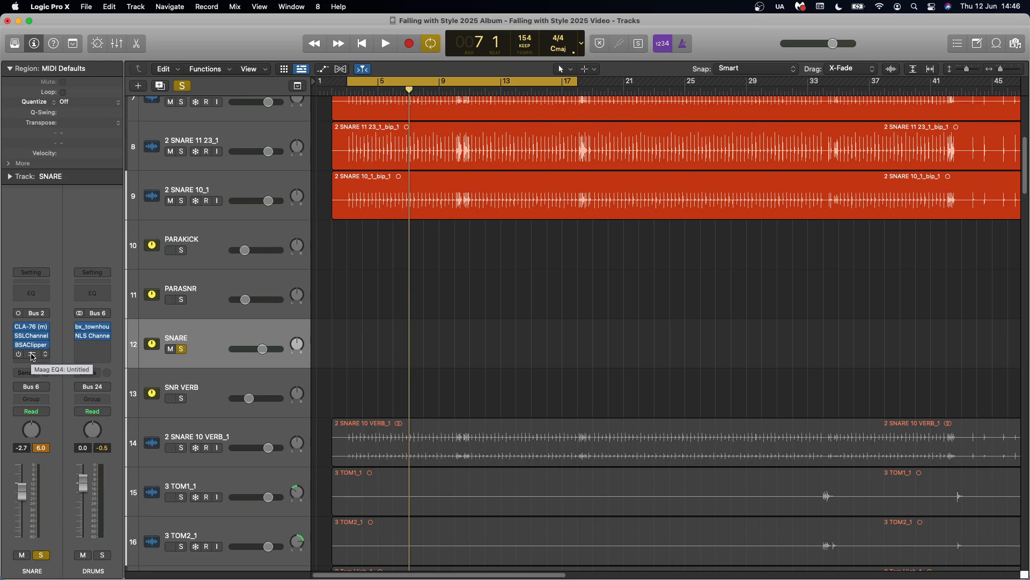
# Open the Maag EQ4 on the SNARE bus, compare the snare with the EQ in and out, and close the plug-in
pyautogui.click(30, 356)
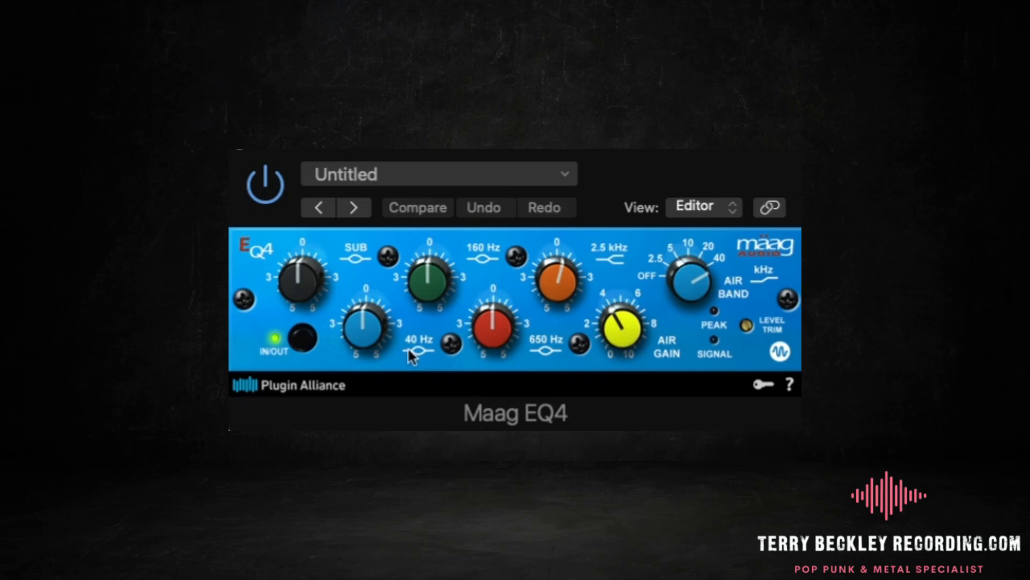
pyautogui.click(303, 340)
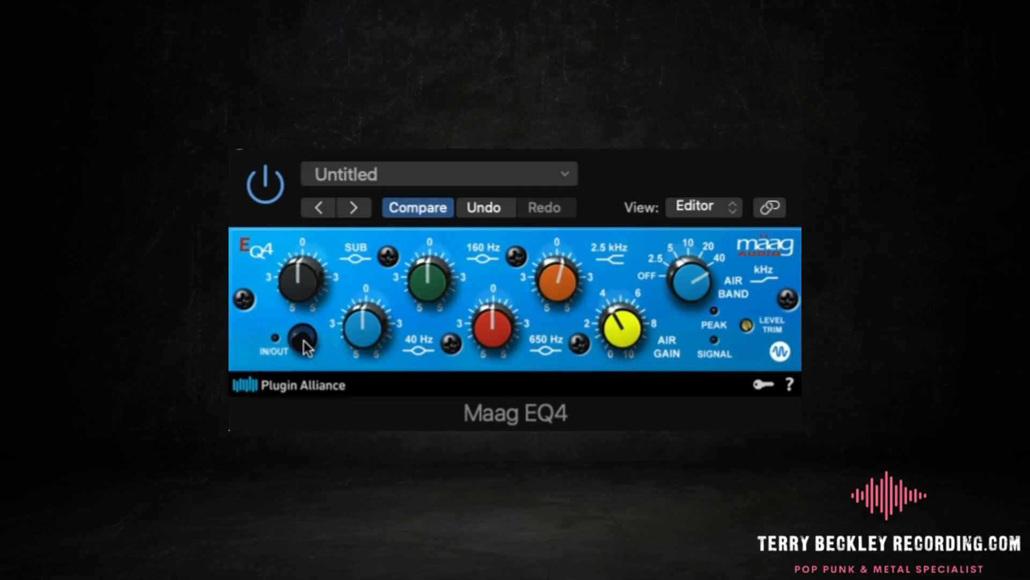
pyautogui.click(303, 341)
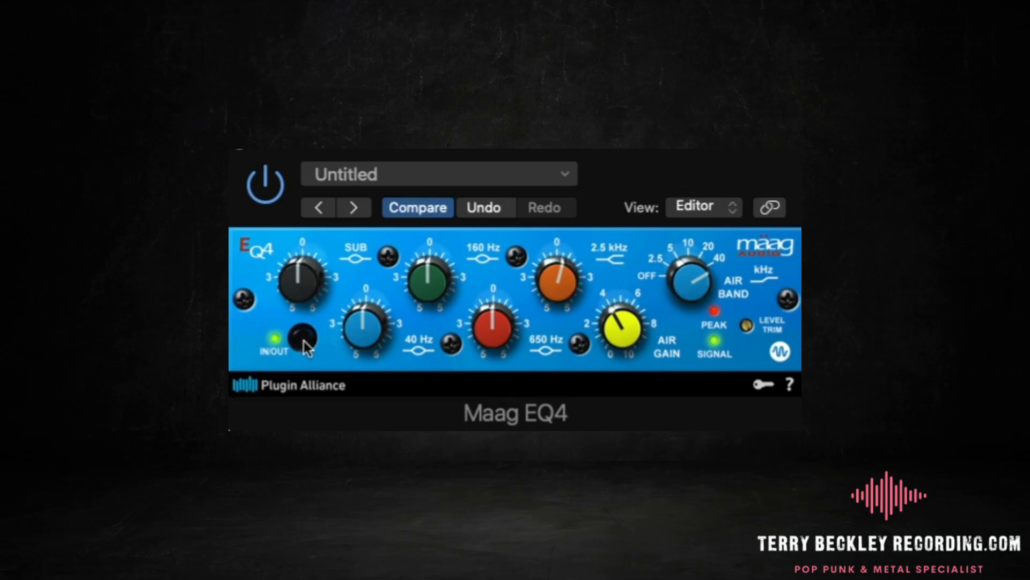
pyautogui.click(304, 340)
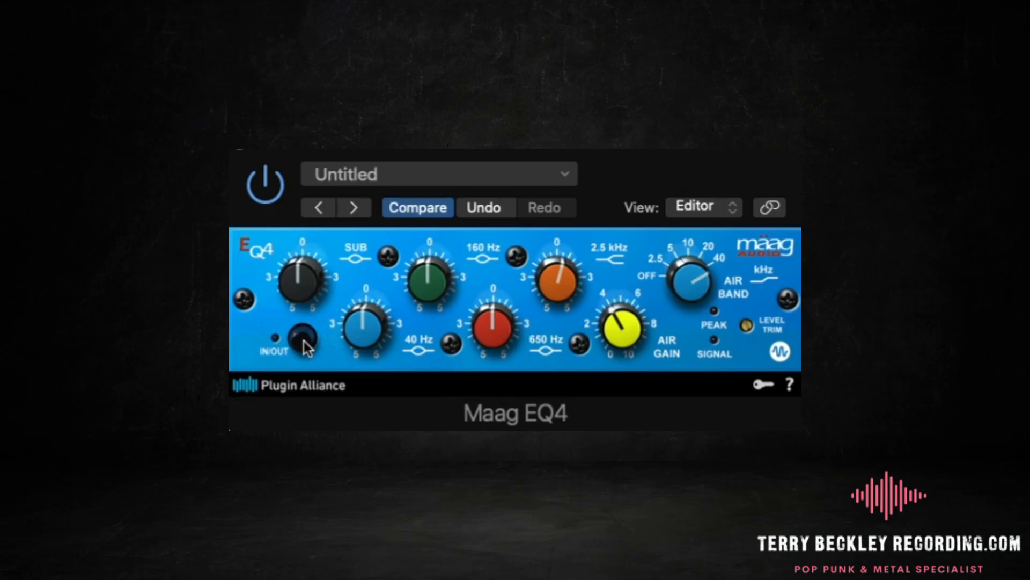
pyautogui.click(303, 341)
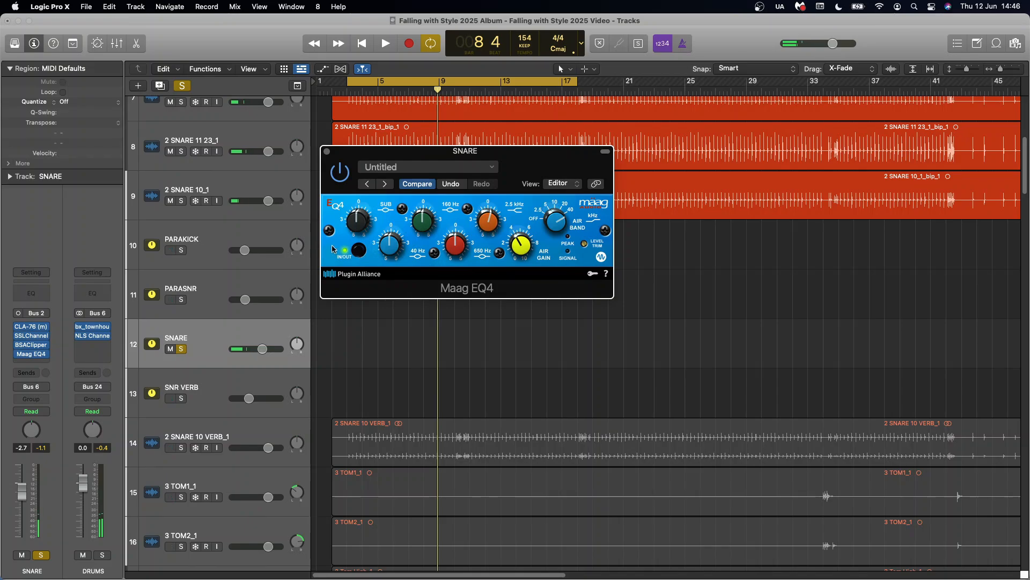
pyautogui.click(327, 152)
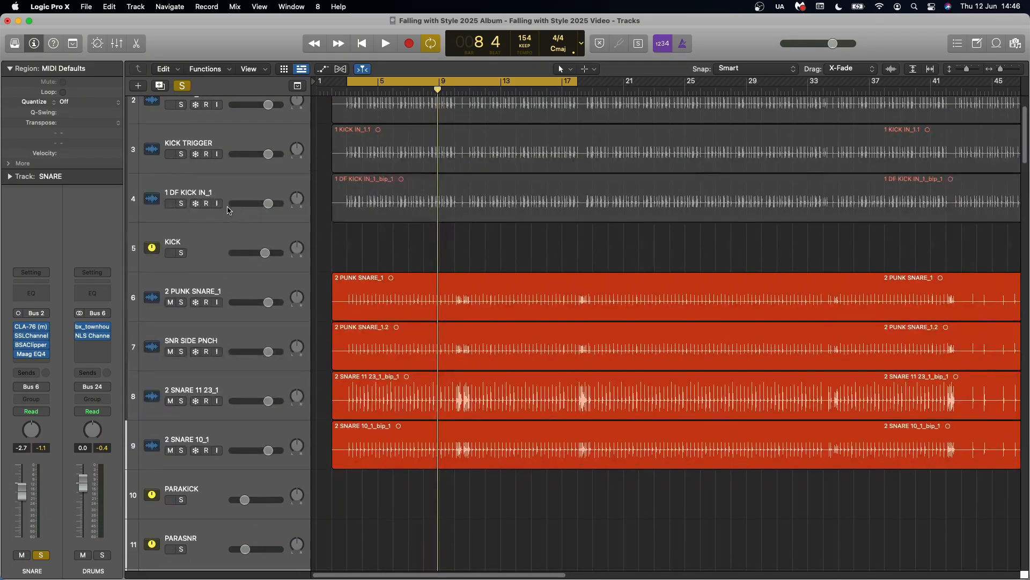
# Solo the KICK bus alongside the SNARE bus and audition the kick and snare together
pyautogui.click(181, 253)
pyautogui.scroll(-2, 227, 234)
pyautogui.press('space')
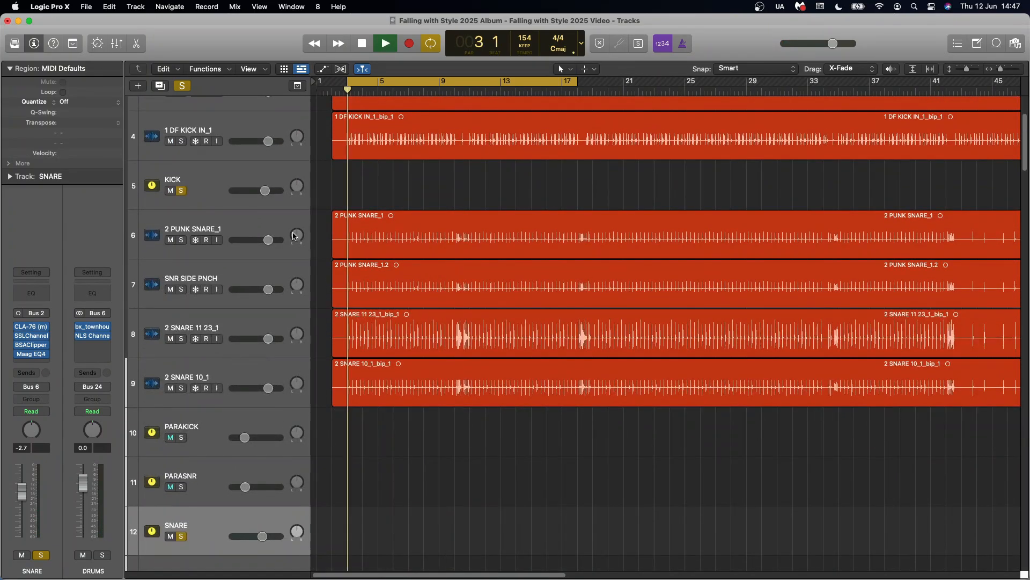
pyautogui.scroll(-2, 293, 236)
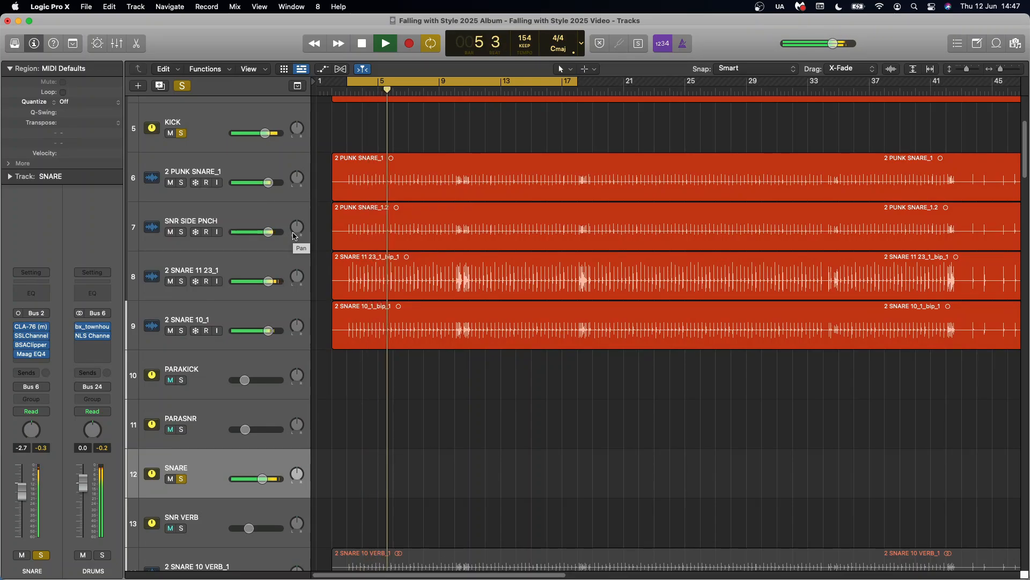
pyautogui.press('space')
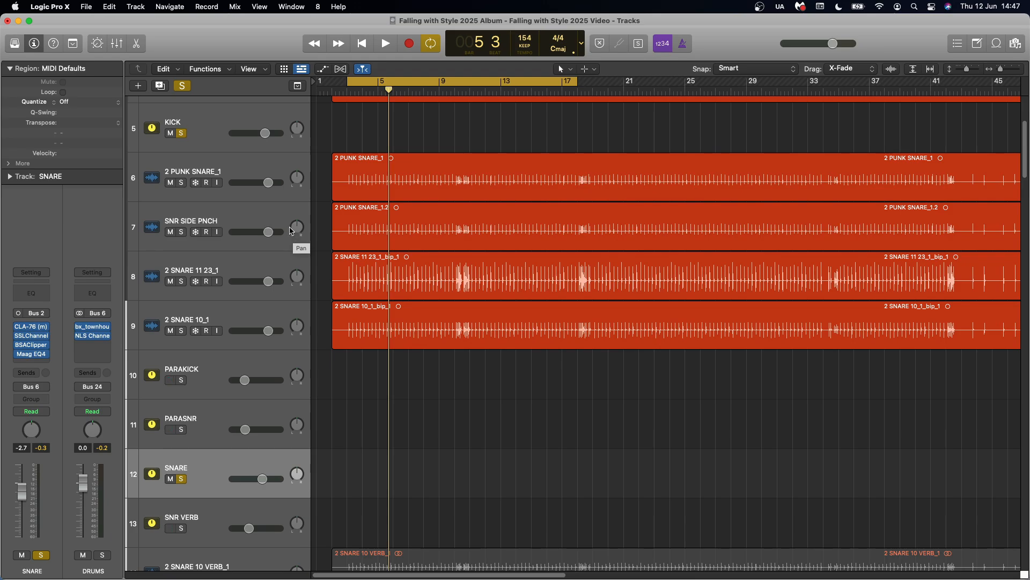
# Clear all solos and check the send from 2 SNARE 10_1 to the SNR VERB bus
pyautogui.click(183, 86)
pyautogui.scroll(-3, 215, 268)
pyautogui.click(212, 347)
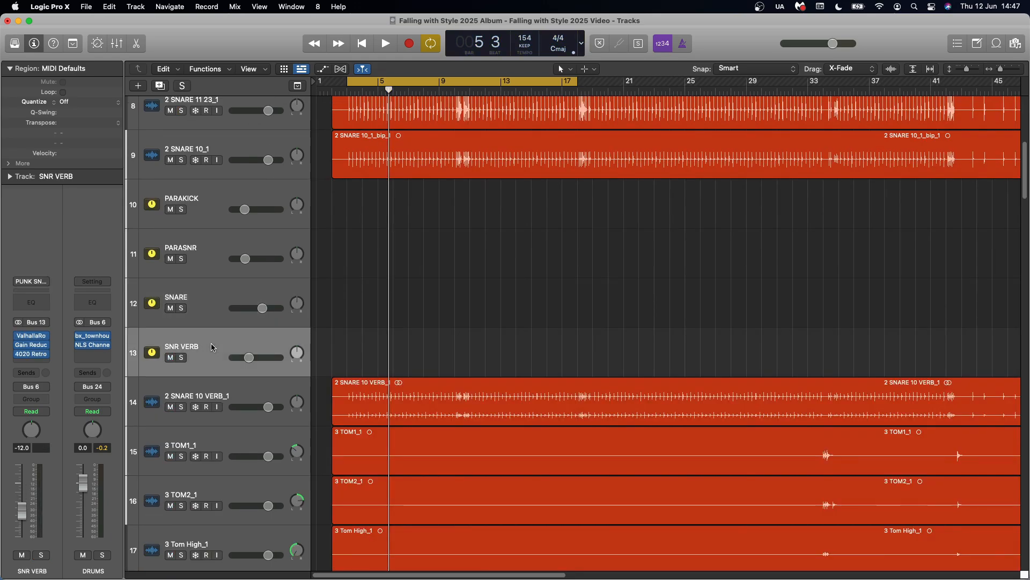
pyautogui.click(172, 284)
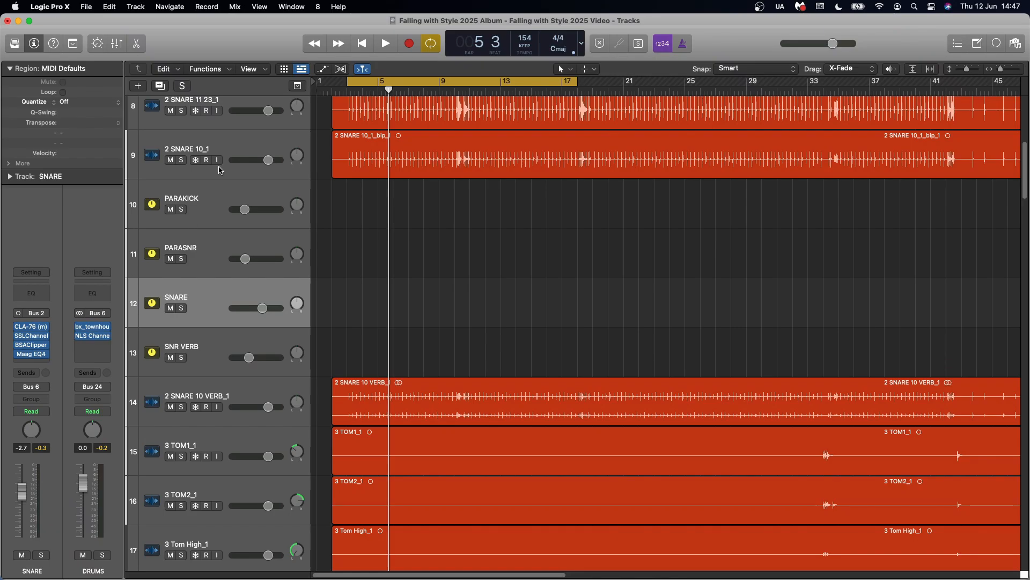
pyautogui.click(225, 142)
pyautogui.click(31, 357)
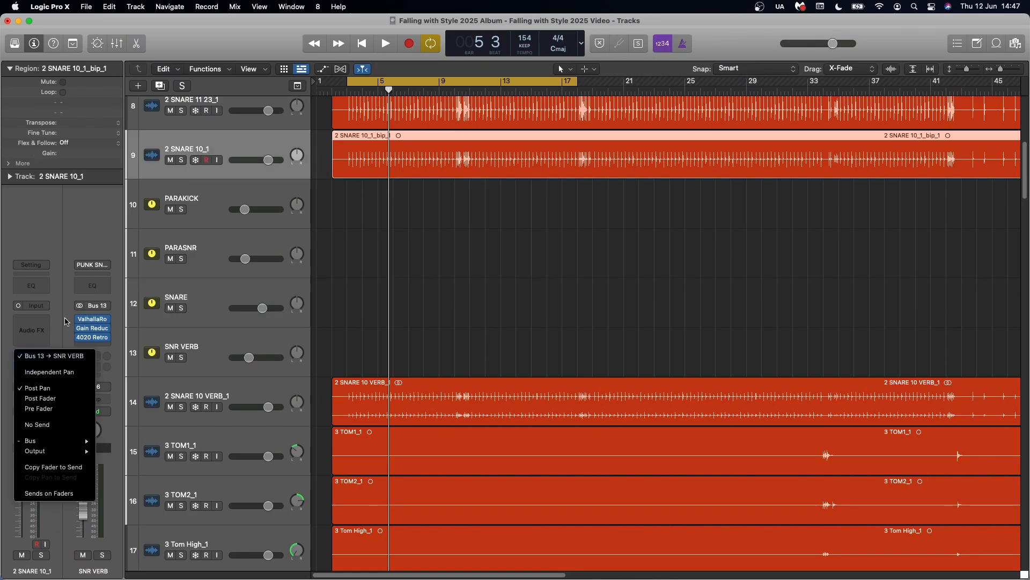
pyautogui.click(67, 322)
# Select the SNR VERB bus and solo it together with the SNARE bus
pyautogui.click(205, 341)
pyautogui.click(181, 308)
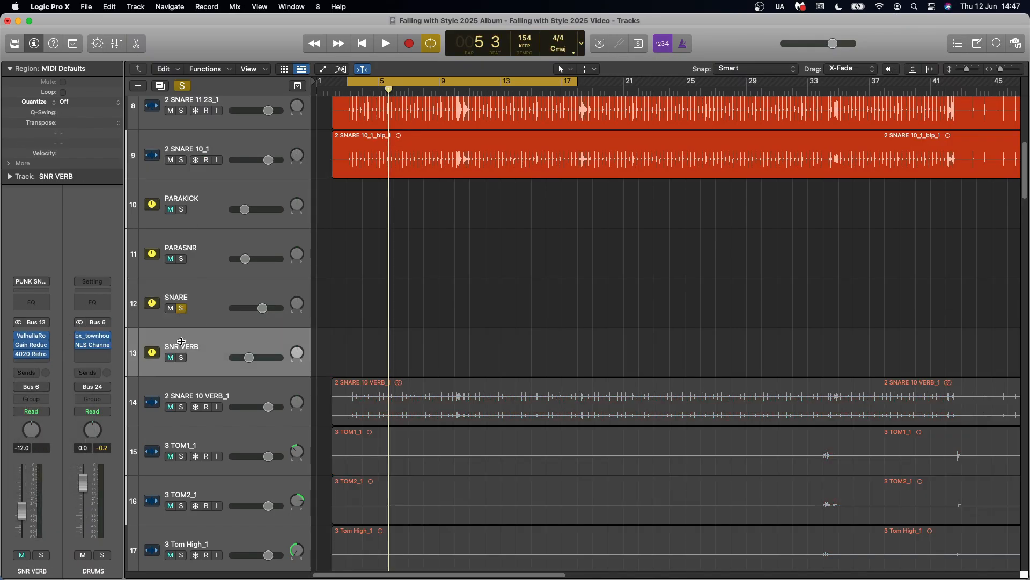
pyautogui.click(181, 358)
# Examine the ValhallaRoom and Gain Reduction plug-in settings on the SNR VERB bus
pyautogui.click(33, 337)
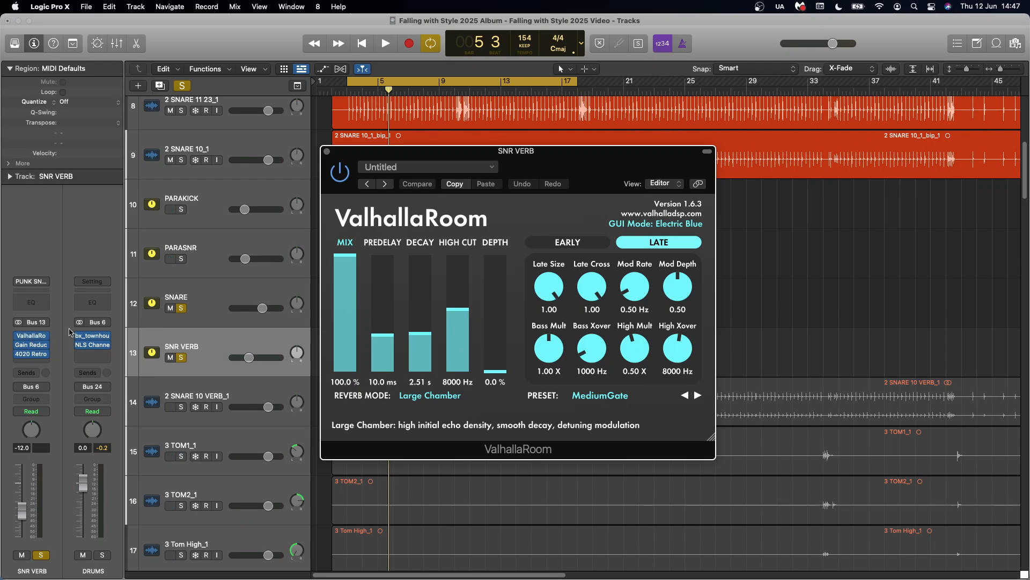
pyautogui.click(32, 344)
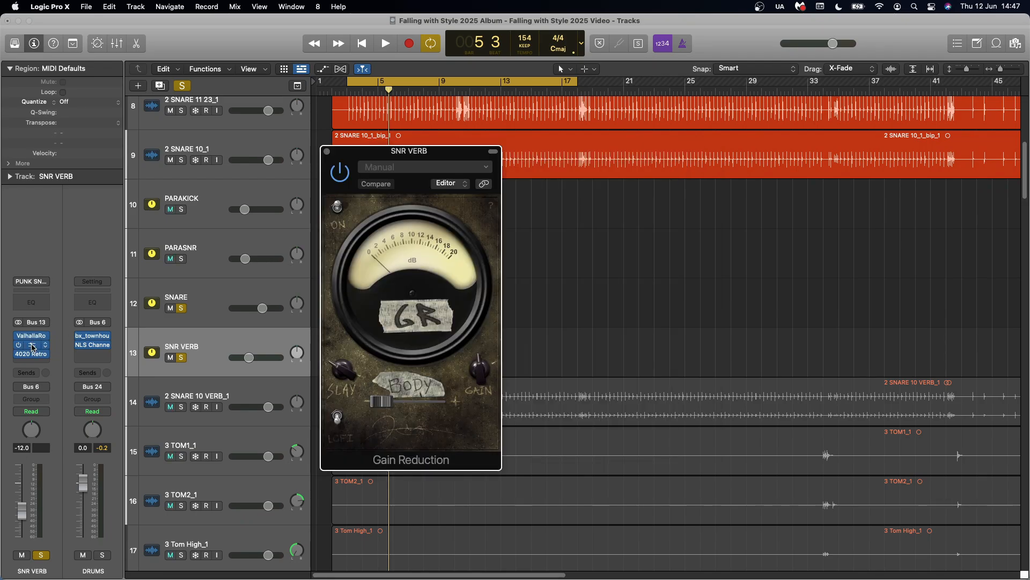
pyautogui.click(327, 152)
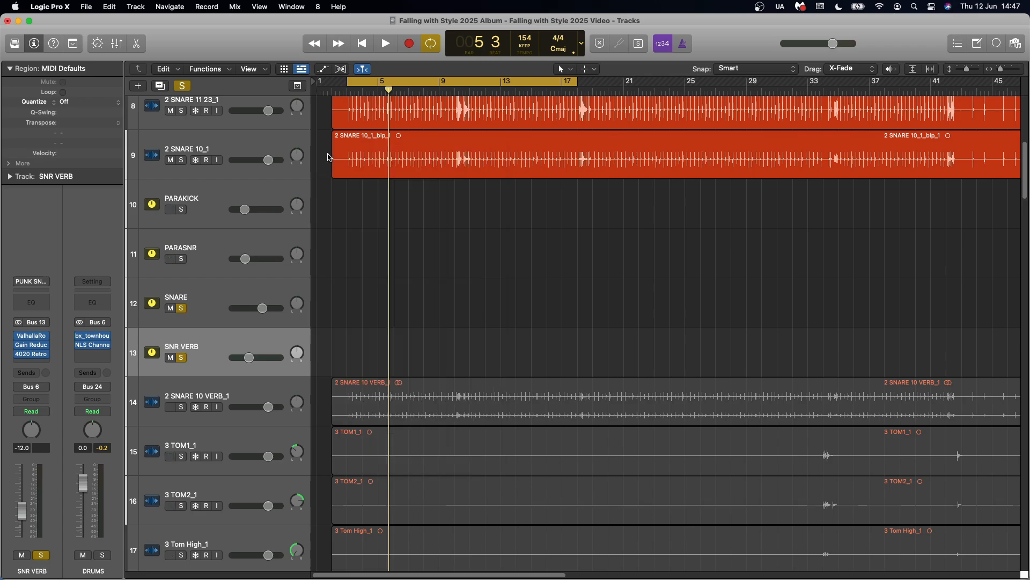
# Check the 4020 Retro EQ on the SNR VERB bus and compare the soloed snare with the reverb muted and unmuted during playback
pyautogui.click(32, 357)
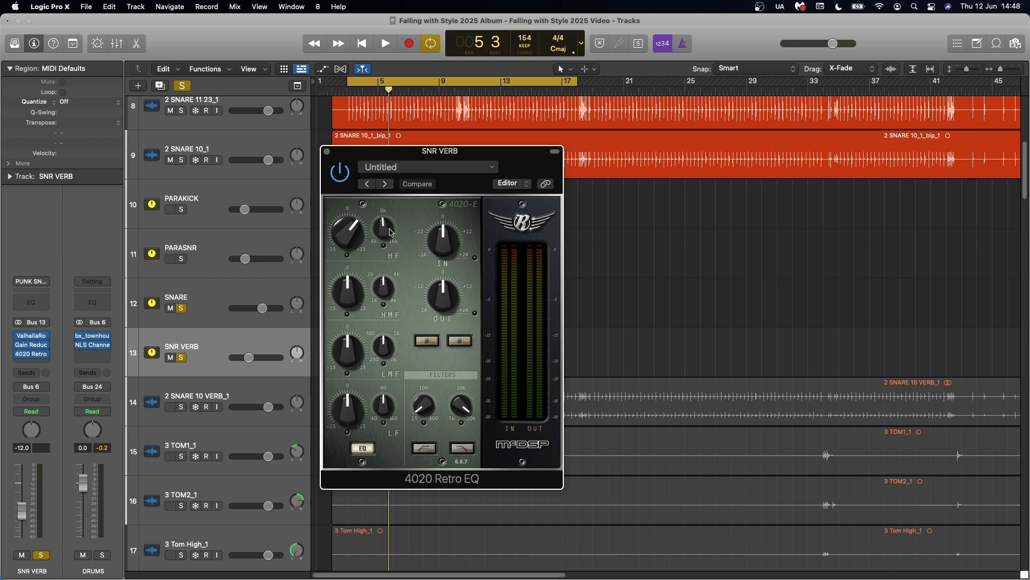
pyautogui.click(327, 152)
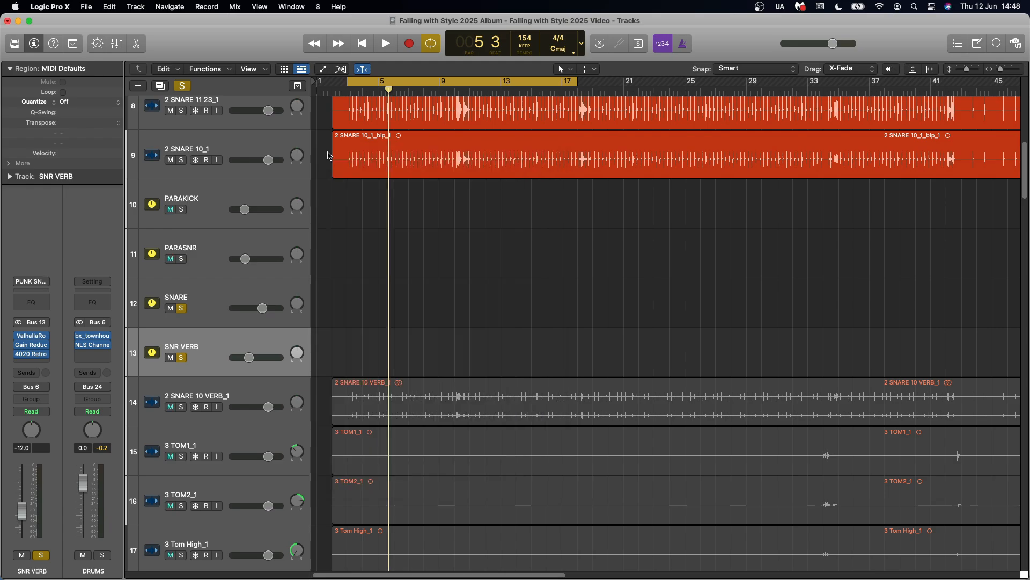
pyautogui.press('space')
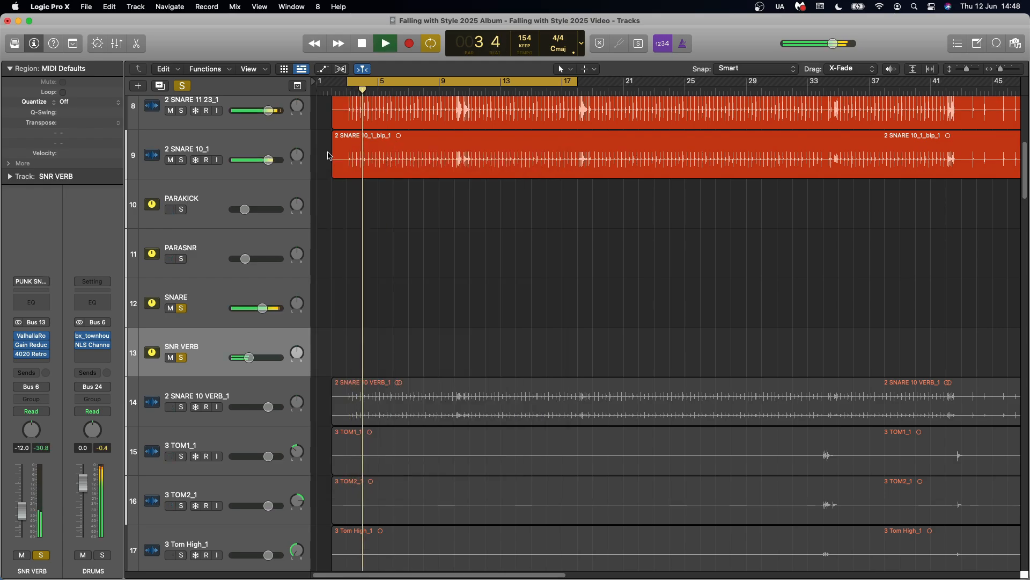
pyautogui.click(171, 358)
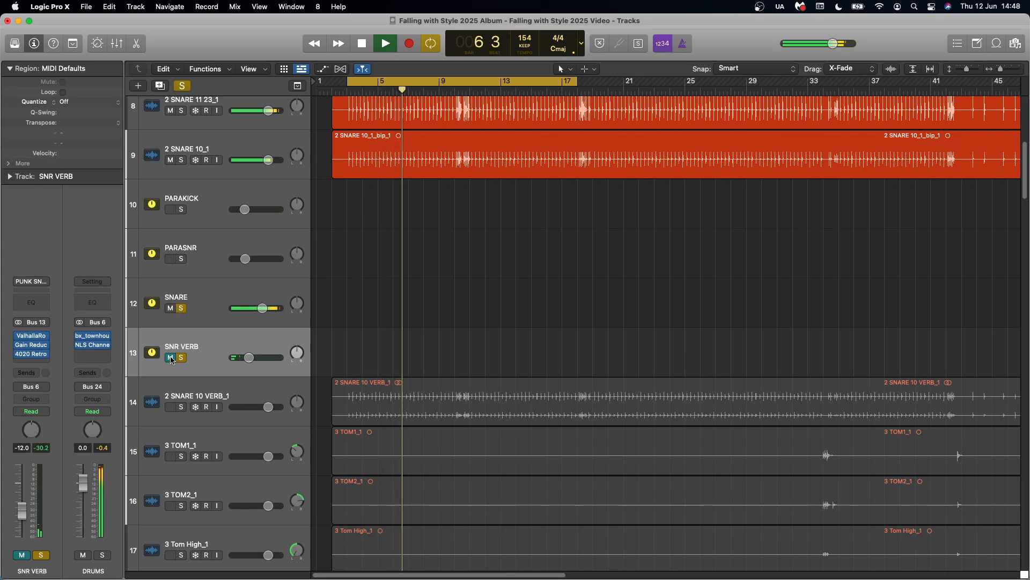
pyautogui.click(170, 357)
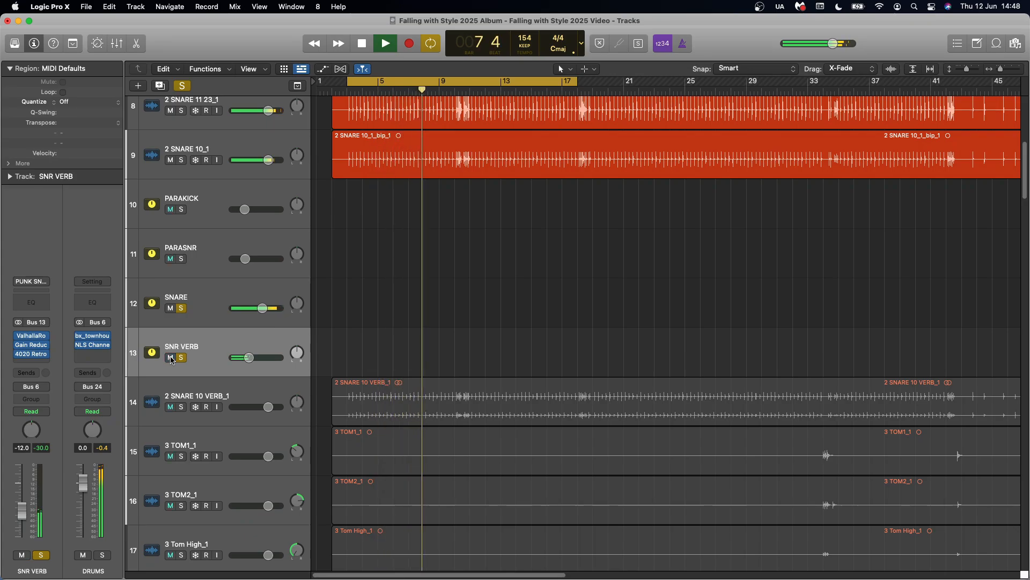
pyautogui.press('space')
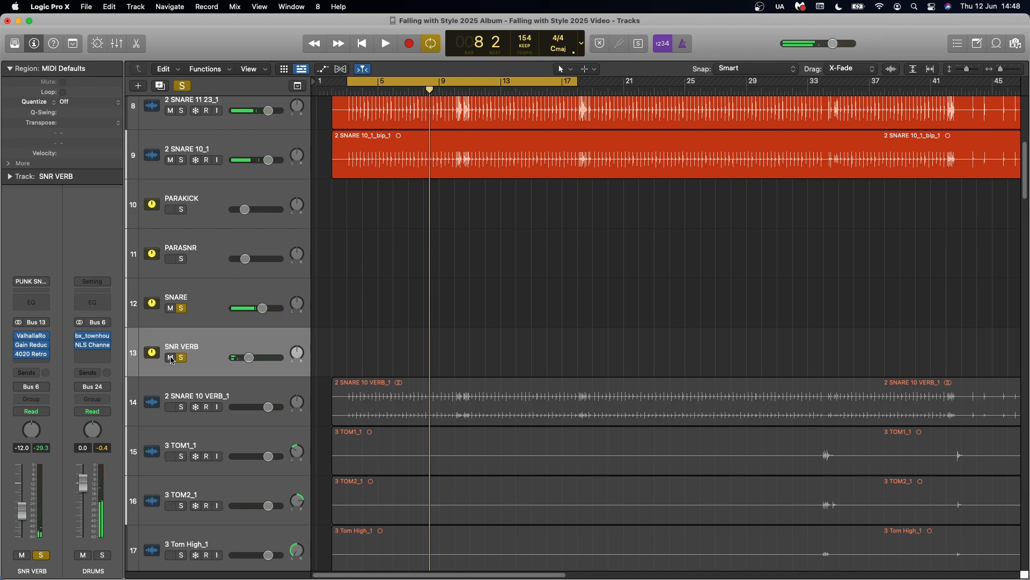
# Clear all solos and compare the channel strips of the 2 SNARE 10 VERB_1 and 2 SNARE 10_1 tracks
pyautogui.click(183, 87)
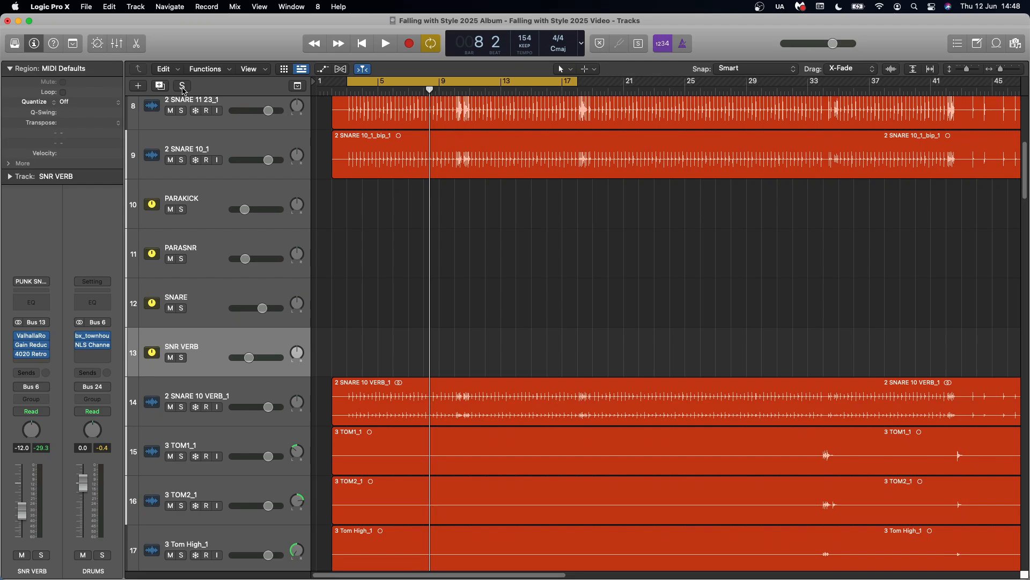
pyautogui.scroll(-1, 240, 338)
pyautogui.click(240, 338)
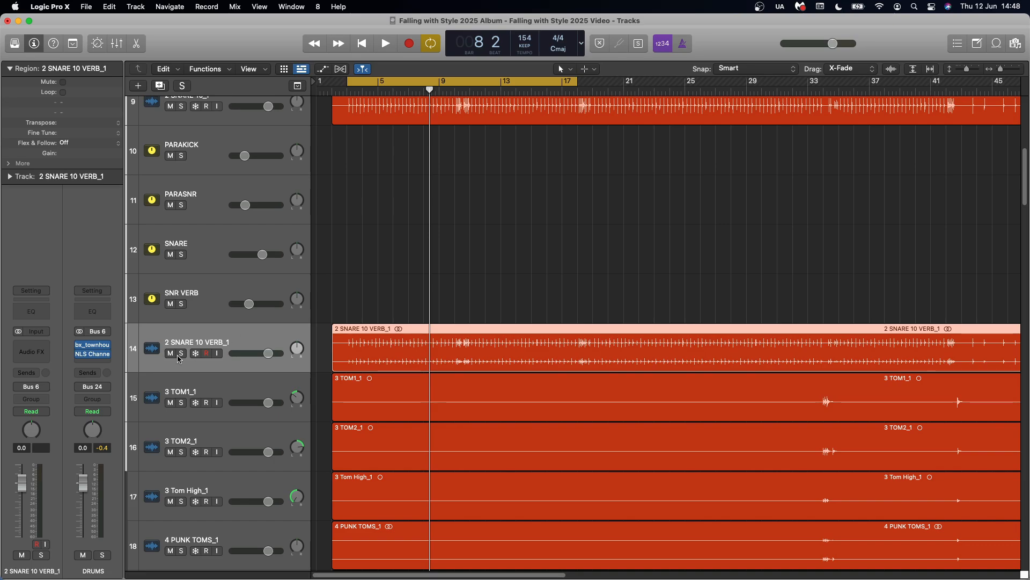
pyautogui.scroll(1, 217, 182)
pyautogui.click(227, 143)
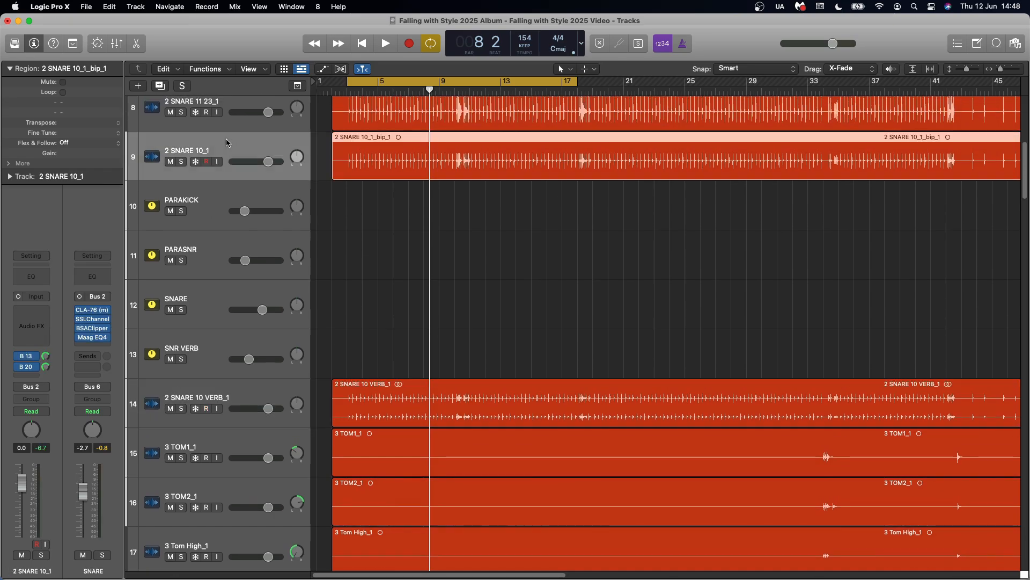
pyautogui.click(241, 392)
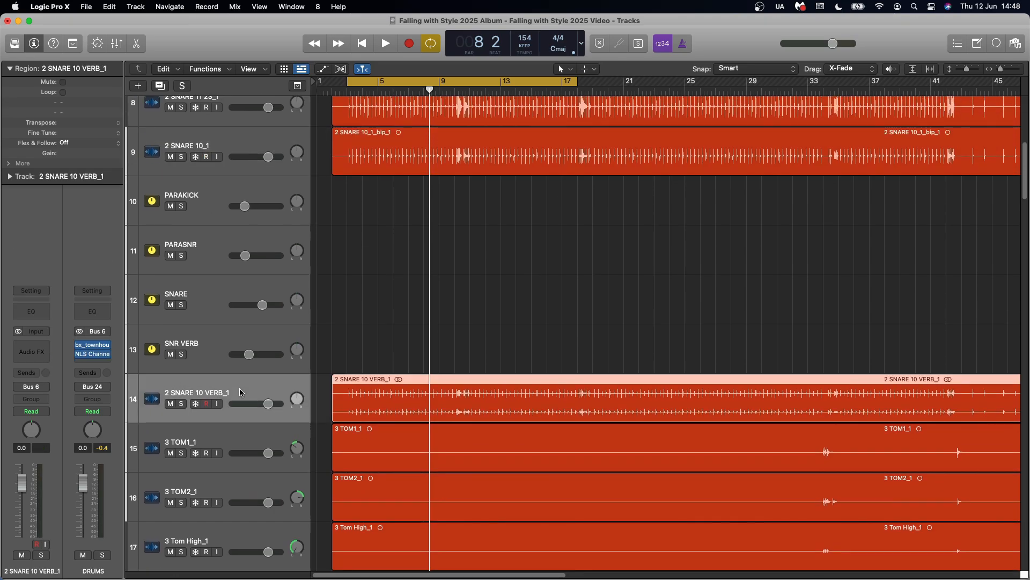
# Solo the SNARE bus, the SNR VERB bus and the 2 SNARE 10 VERB_1 track and audition them together
pyautogui.scroll(-1, 220, 387)
pyautogui.click(182, 251)
pyautogui.scroll(2, 190, 227)
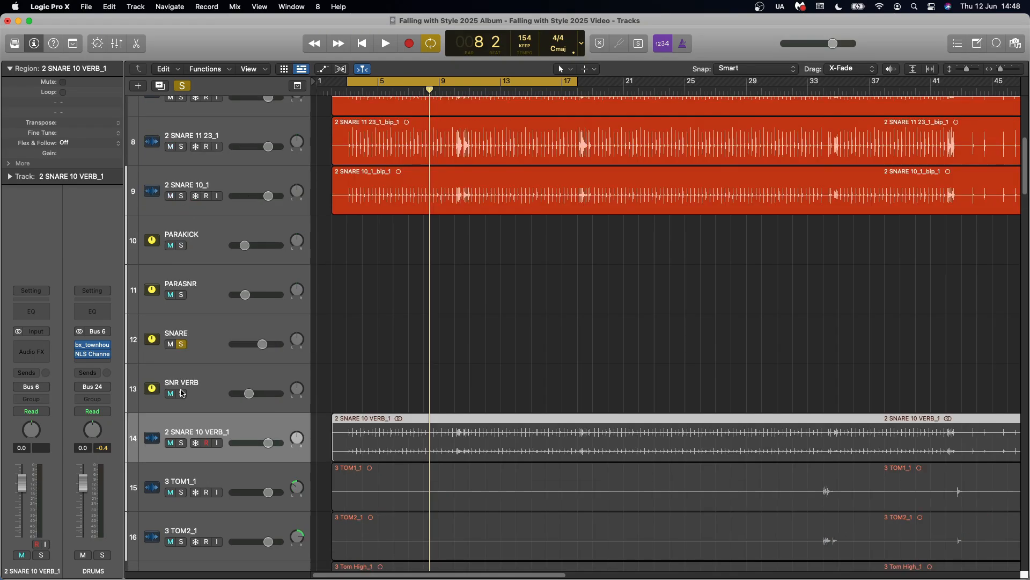
pyautogui.click(182, 444)
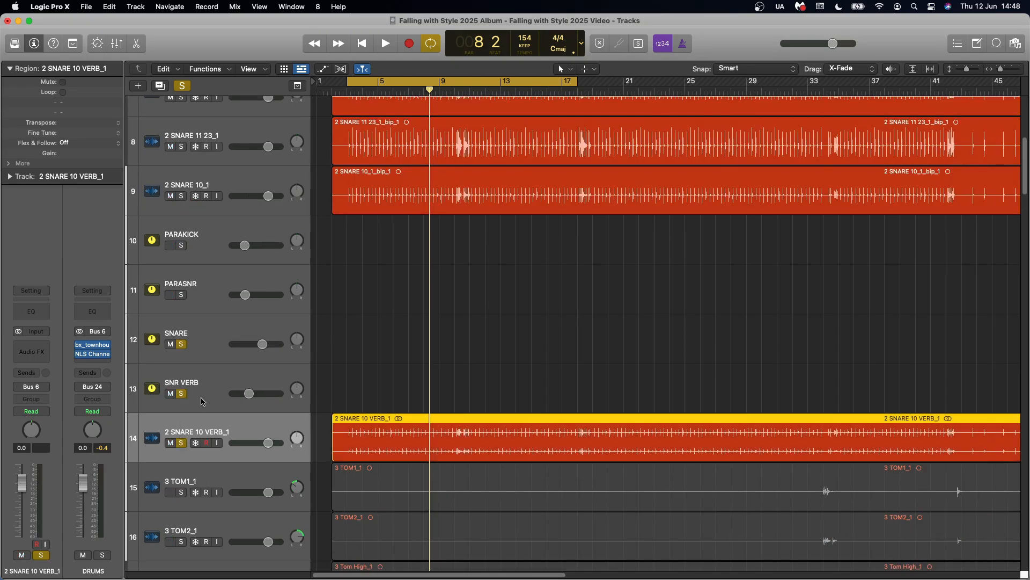
pyautogui.press('space')
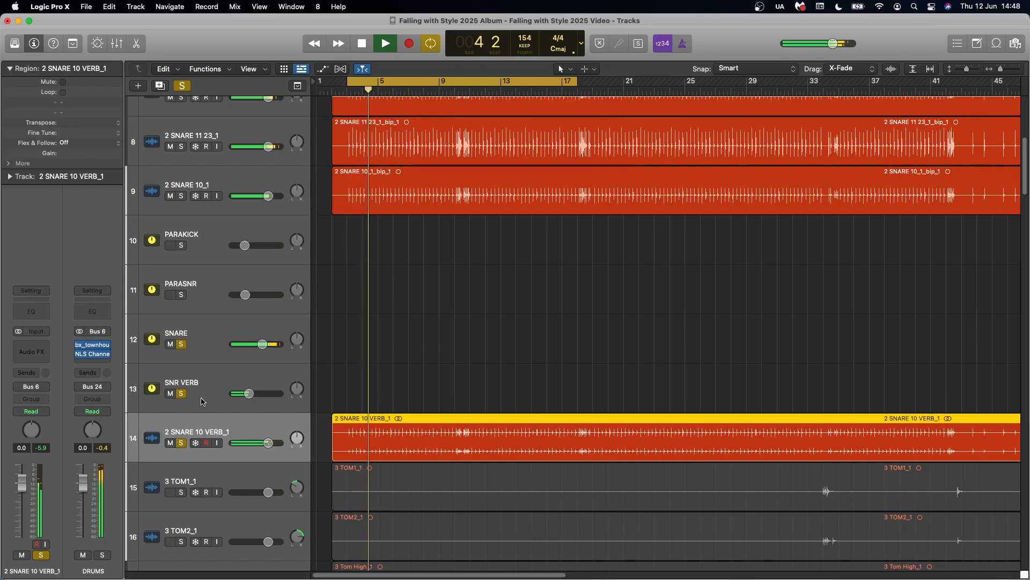
pyautogui.press('space')
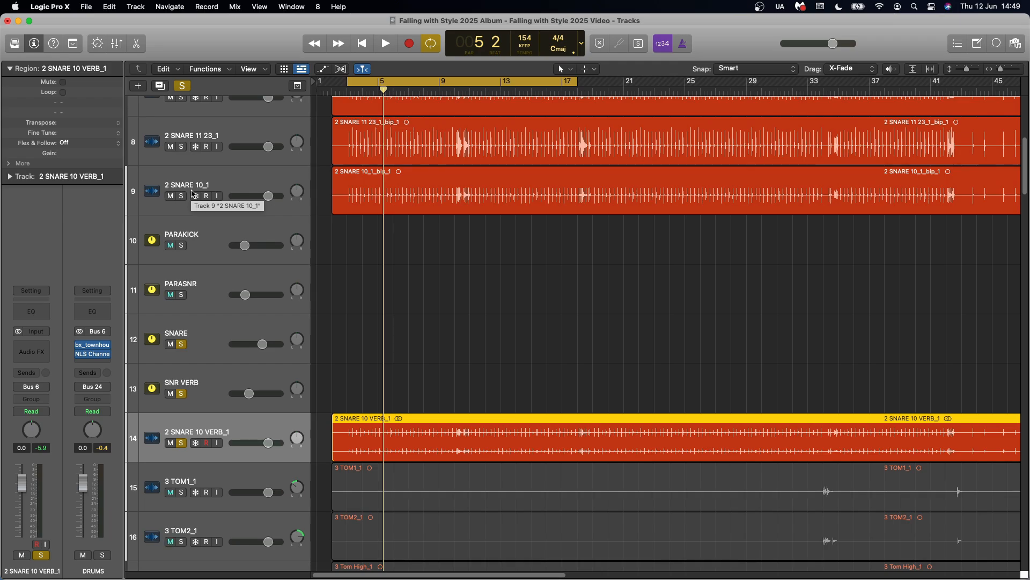
# Clear all solos and check the bus inputs and output routing of the PARAKICK and PARASNR channels
pyautogui.click(213, 240)
pyautogui.click(208, 287)
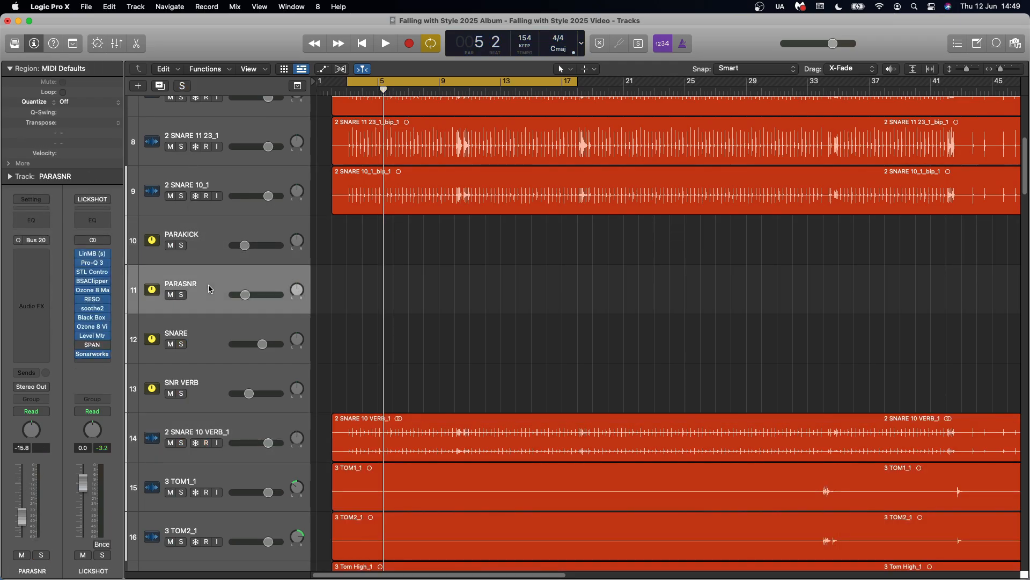
pyautogui.click(215, 245)
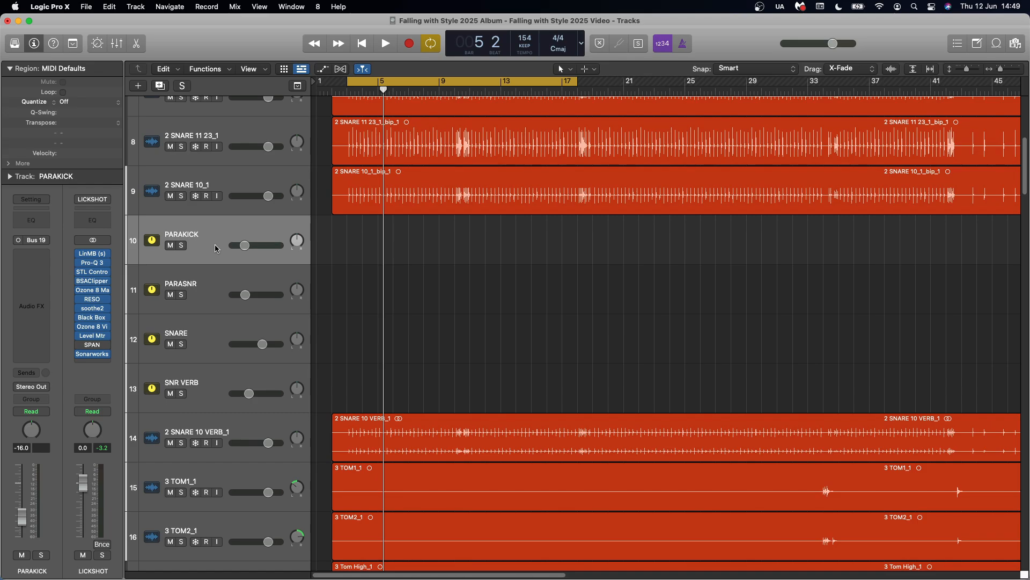
pyautogui.click(213, 285)
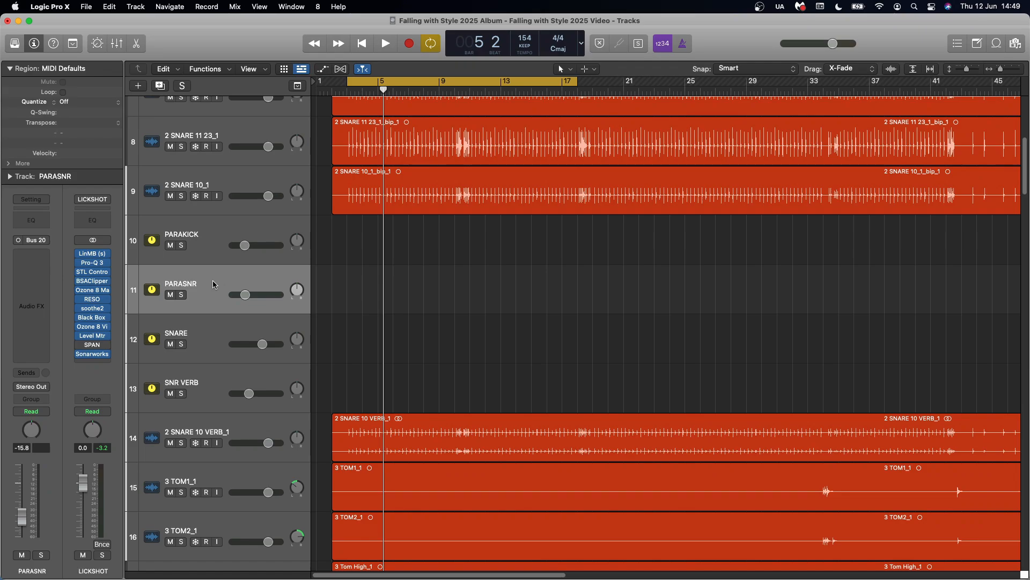
# Select the DRUMS bus and examine its bx_townhouse Buss Compressor and NLS Channel plug-in settings
pyautogui.scroll(-12, 208, 333)
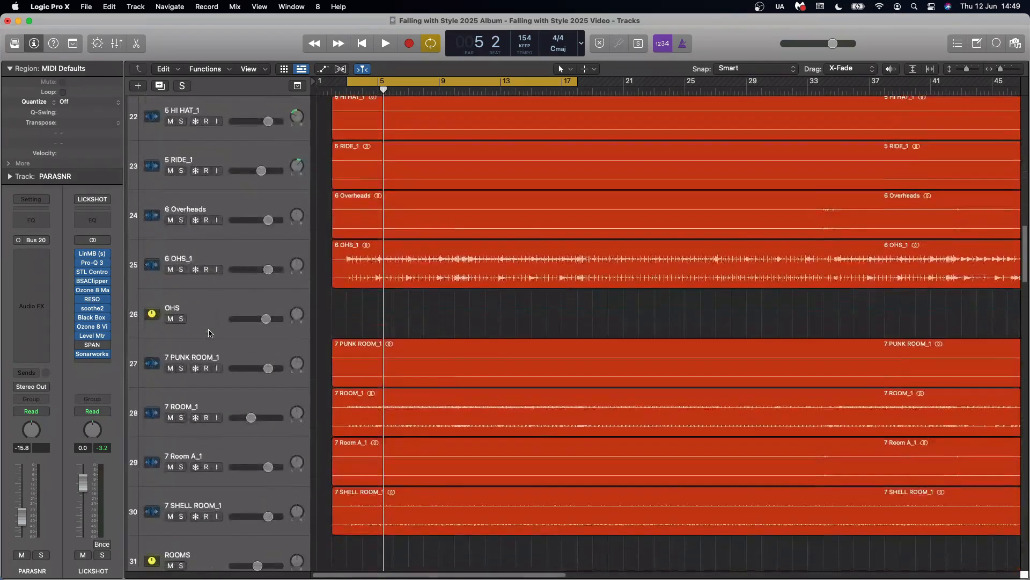
pyautogui.scroll(-3, 209, 333)
pyautogui.click(211, 437)
pyautogui.press('v')
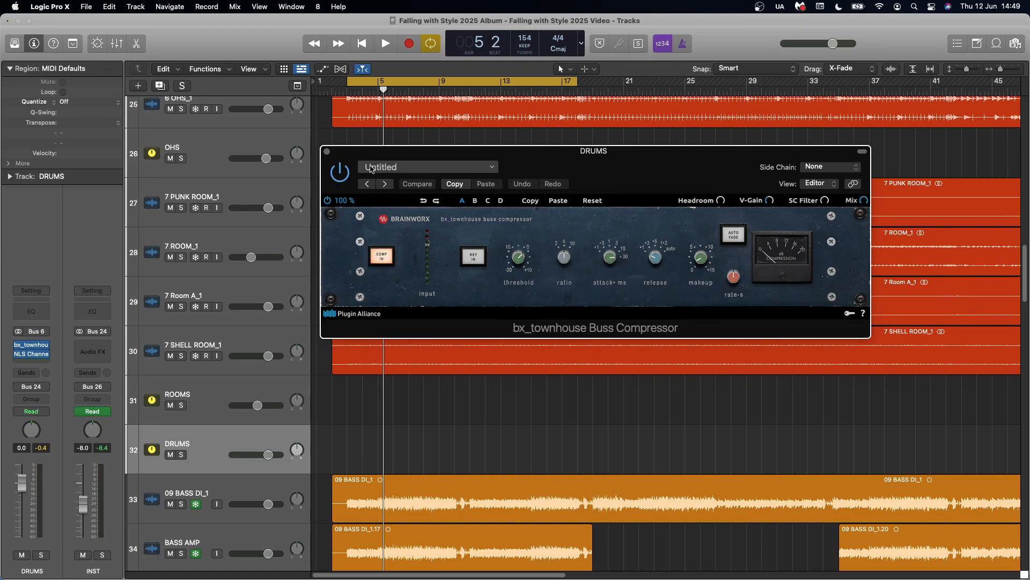
pyautogui.click(327, 151)
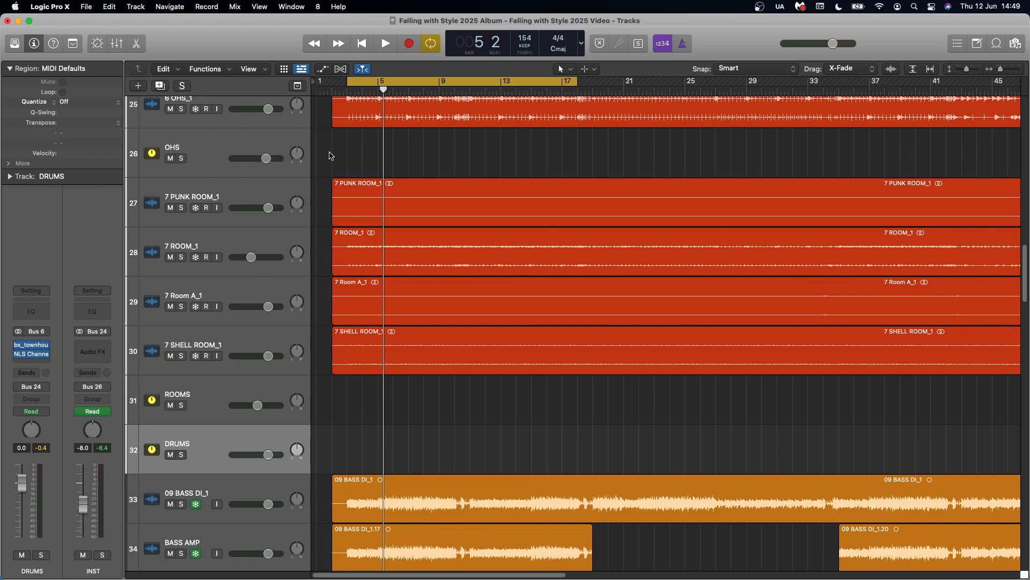
pyautogui.click(33, 357)
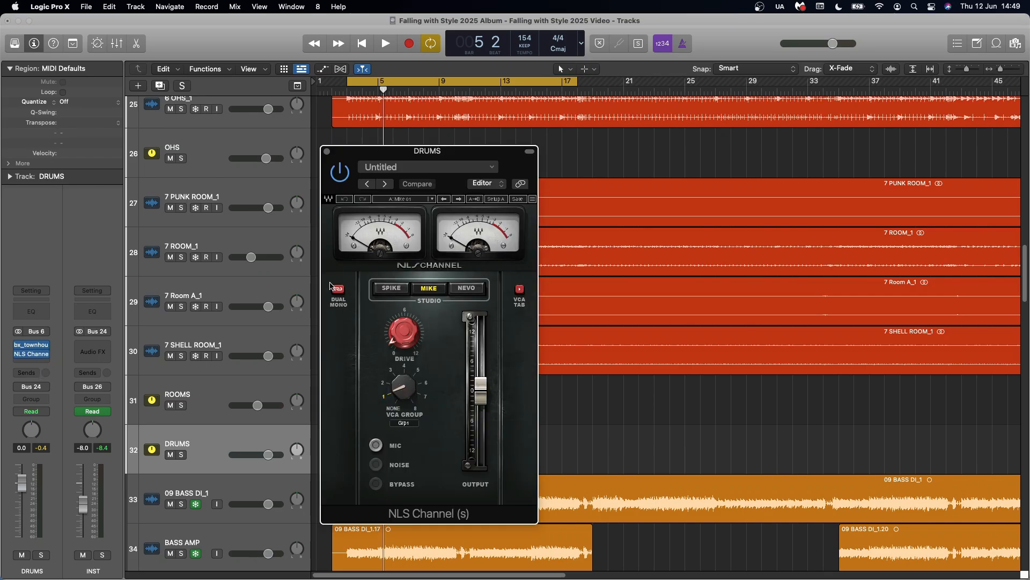
pyautogui.click(326, 151)
# Return to the PARAKICK and PARASNR channels and compare their channel strips and routing with the SNARE bus
pyautogui.scroll(5, 230, 215)
pyautogui.scroll(4, 230, 215)
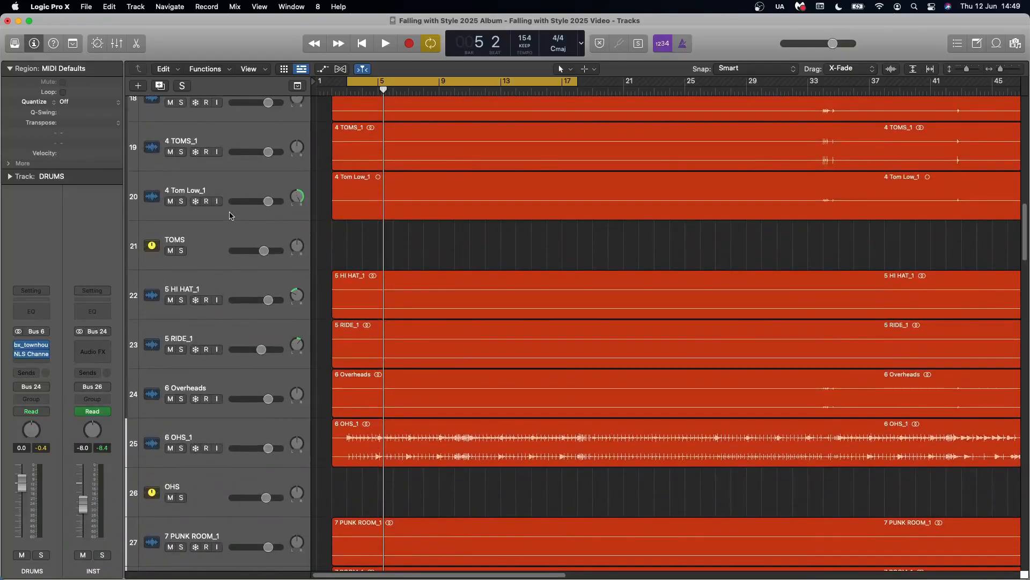
pyautogui.scroll(7, 226, 263)
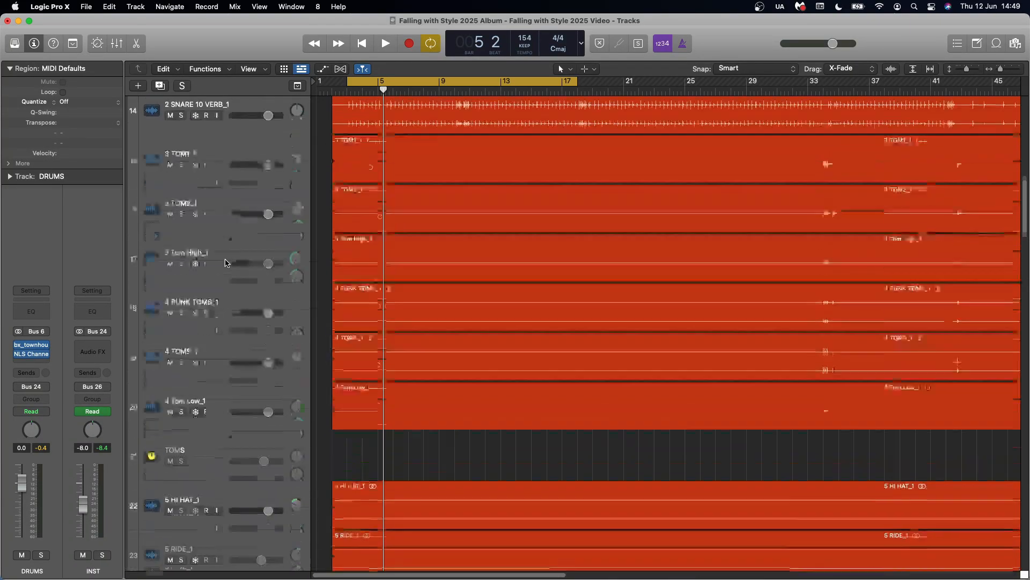
pyautogui.scroll(6, 225, 263)
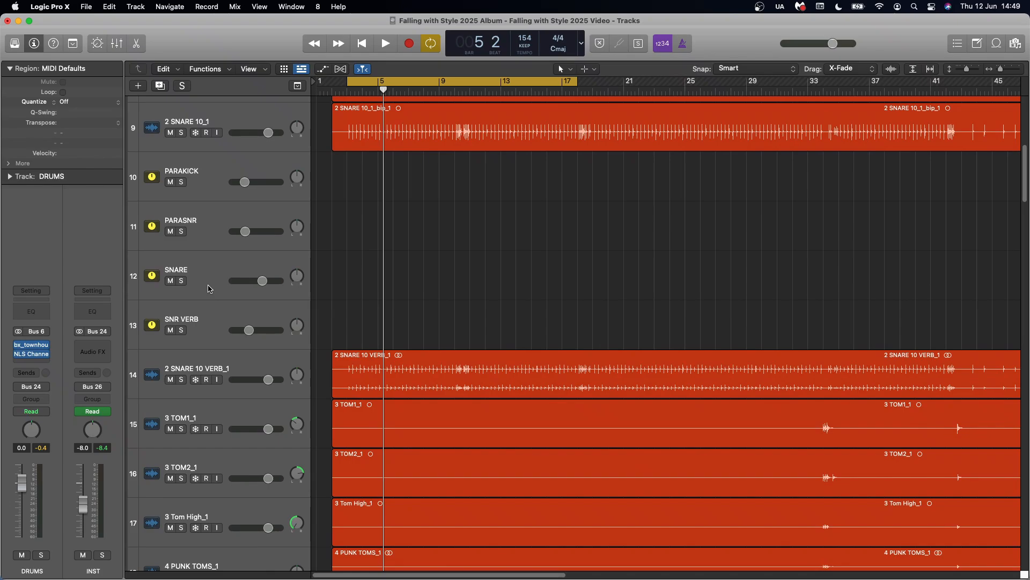
pyautogui.click(211, 186)
pyautogui.click(210, 226)
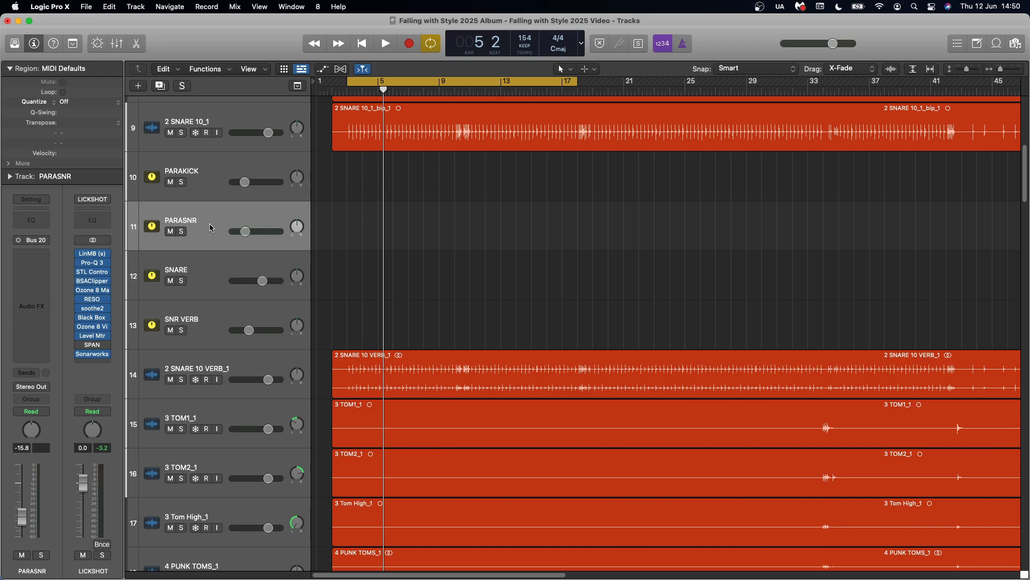
pyautogui.click(217, 275)
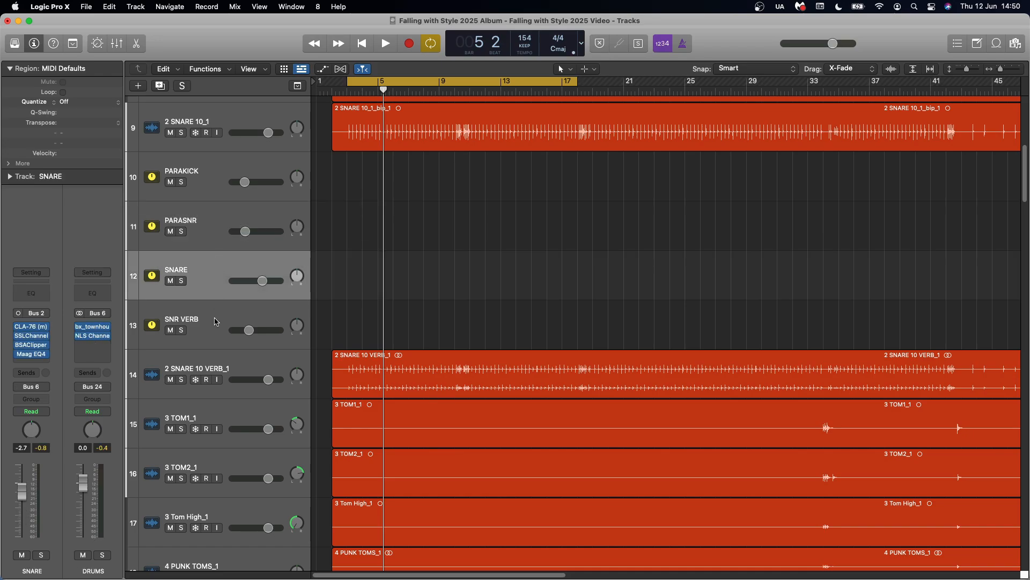
pyautogui.click(215, 184)
pyautogui.click(211, 223)
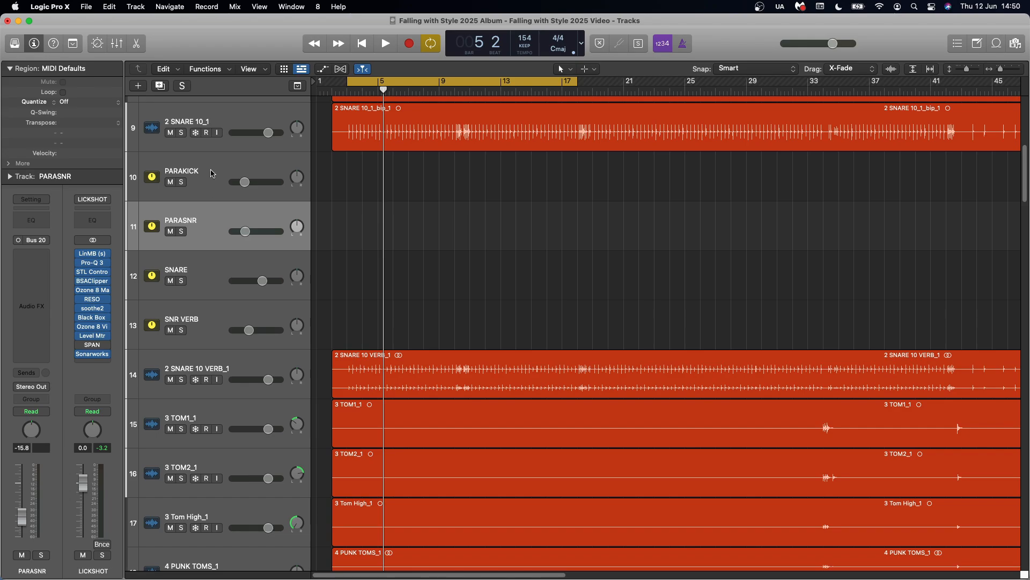
pyautogui.click(211, 180)
pyautogui.click(211, 222)
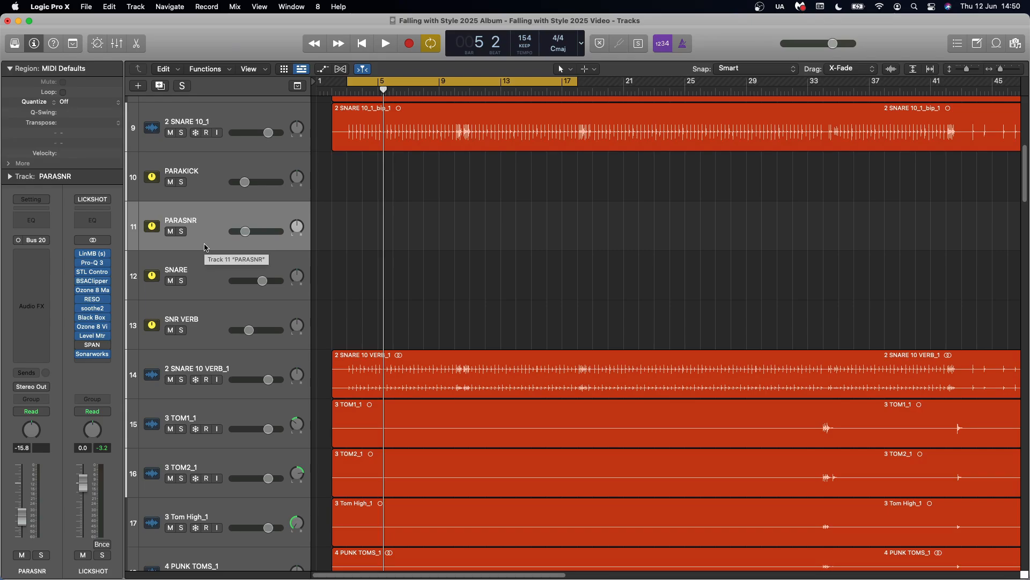
# Play the full mix and compare it with the PARAKICK and PARASNR channels muted and unmuted
pyautogui.scroll(-4, 205, 246)
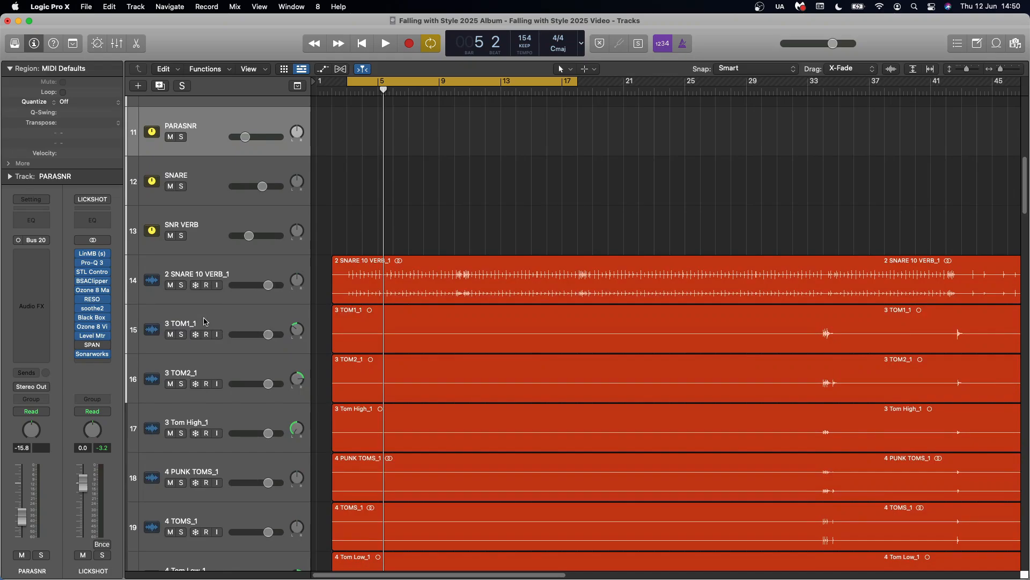
pyautogui.scroll(-15, 204, 320)
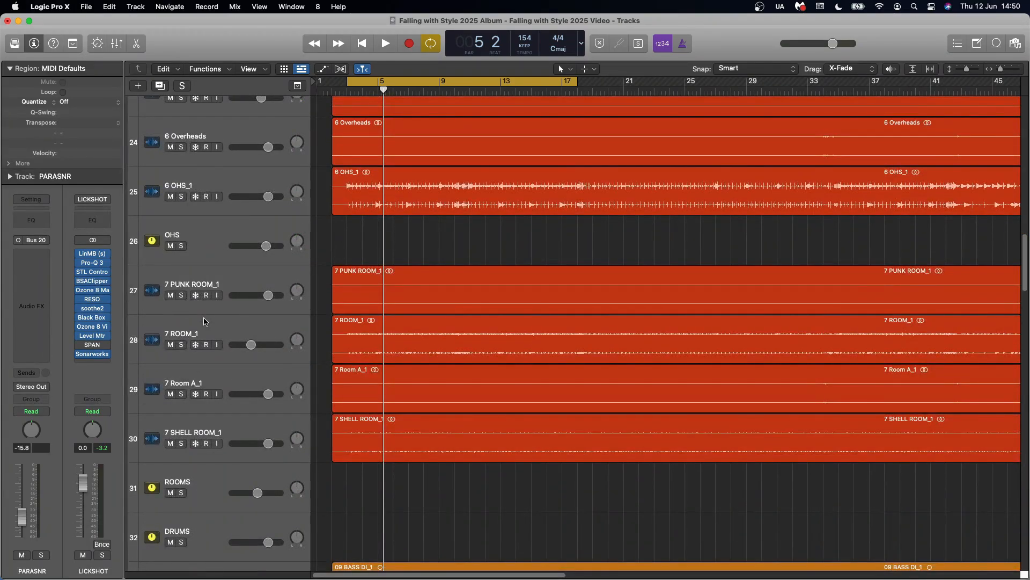
pyautogui.scroll(20, 205, 321)
pyautogui.press('space')
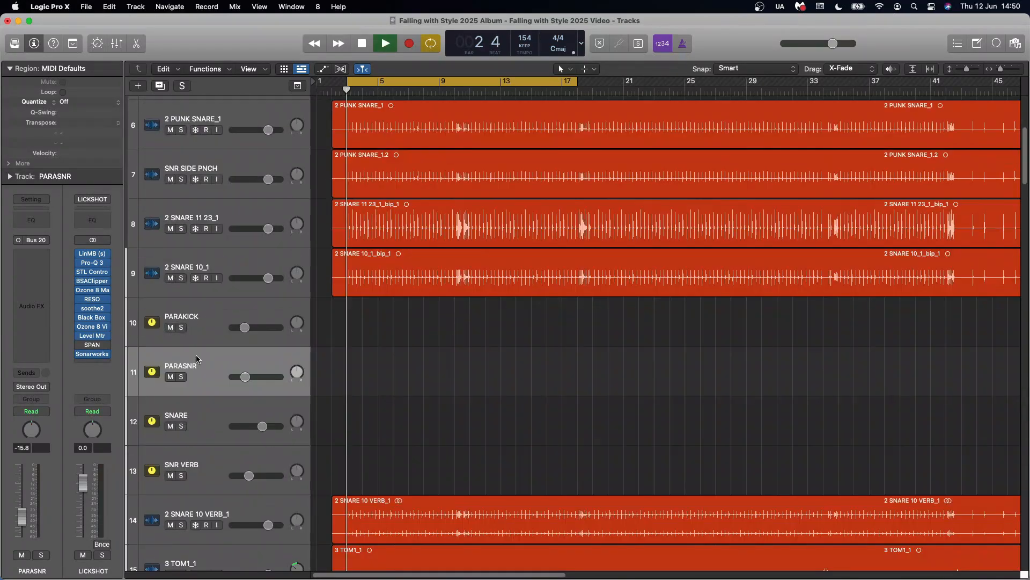
pyautogui.click(170, 328)
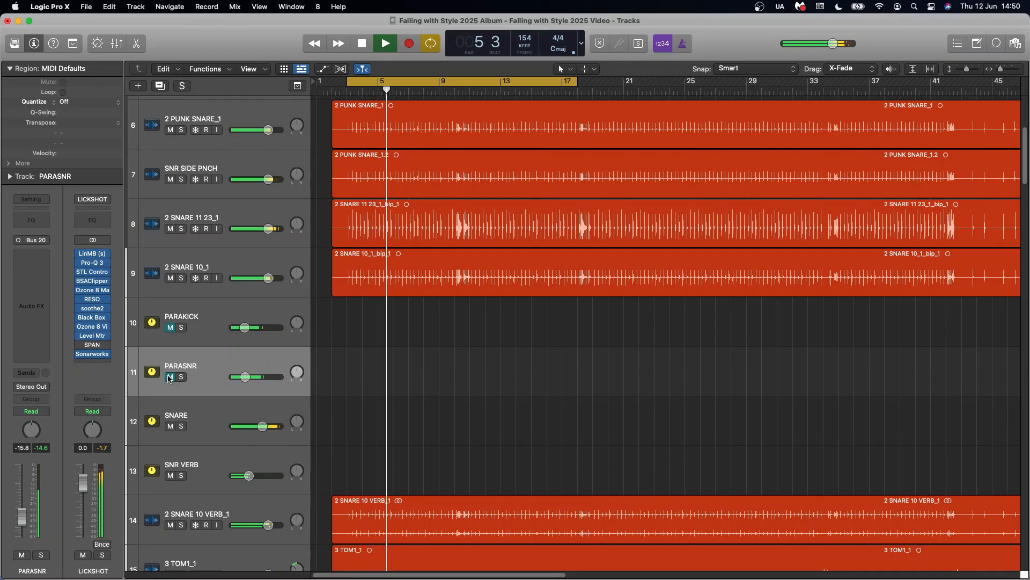
pyautogui.click(170, 377)
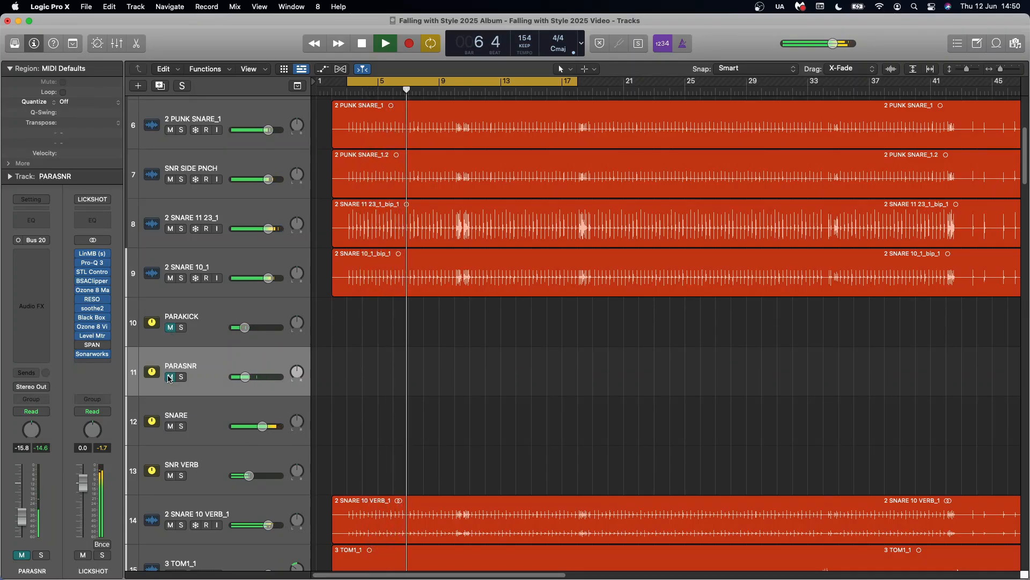
pyautogui.click(171, 328)
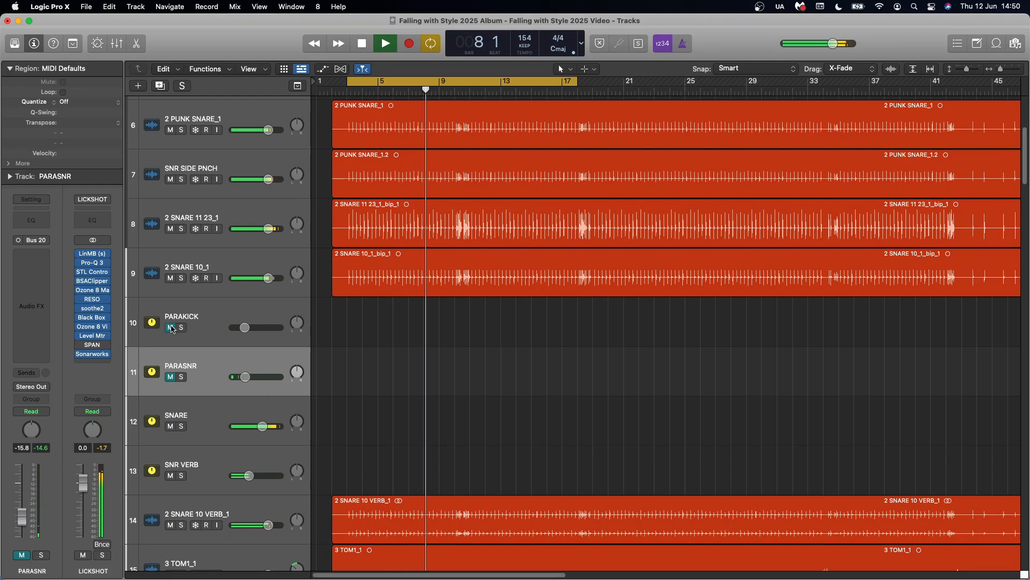
pyautogui.click(170, 377)
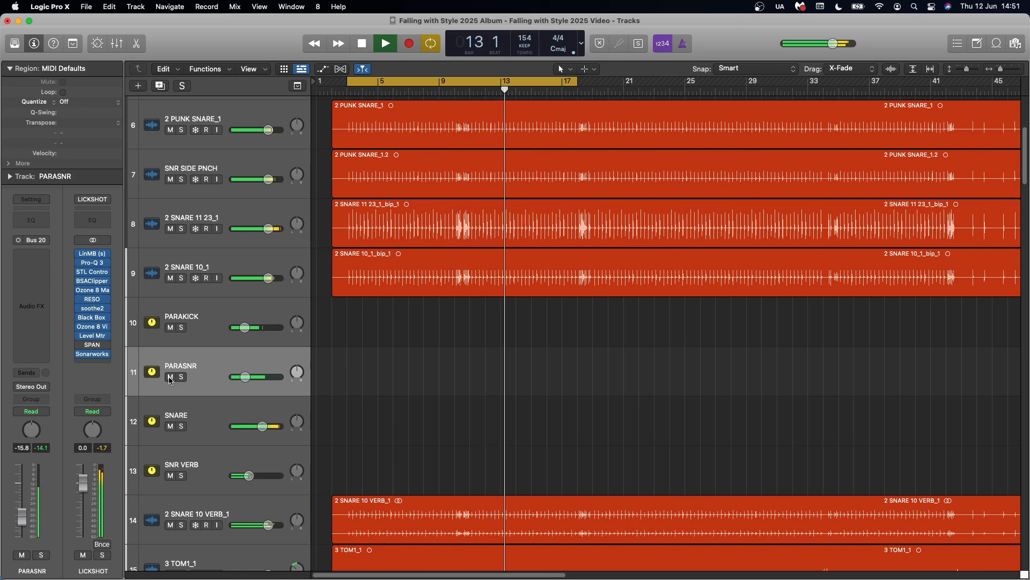
# Stop playback and inspect the channel strips and routing of 3 TOM1_1, 3 TOM2_1 and 3 Tom High_1
pyautogui.press('space')
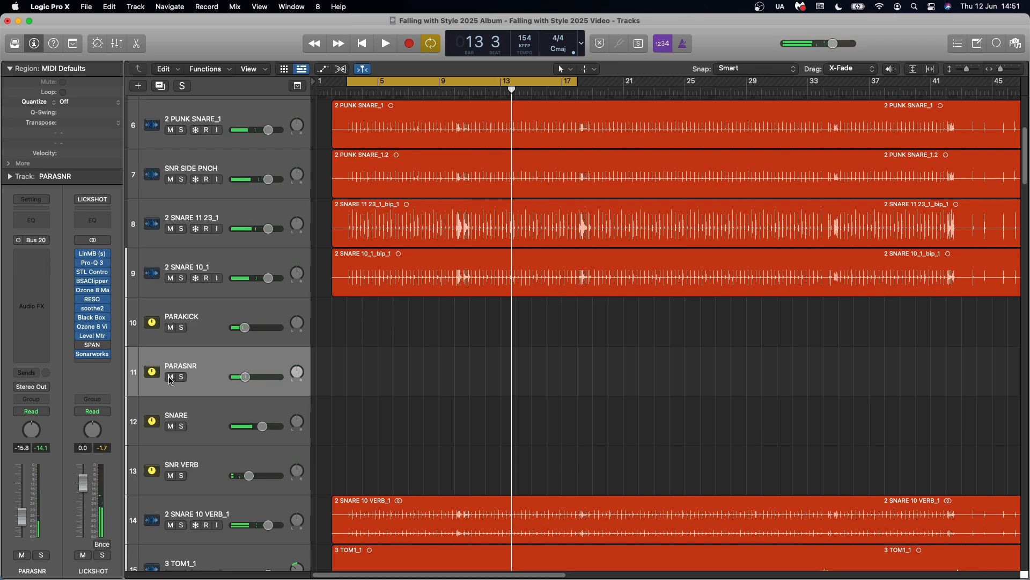
pyautogui.scroll(-10, 361, 379)
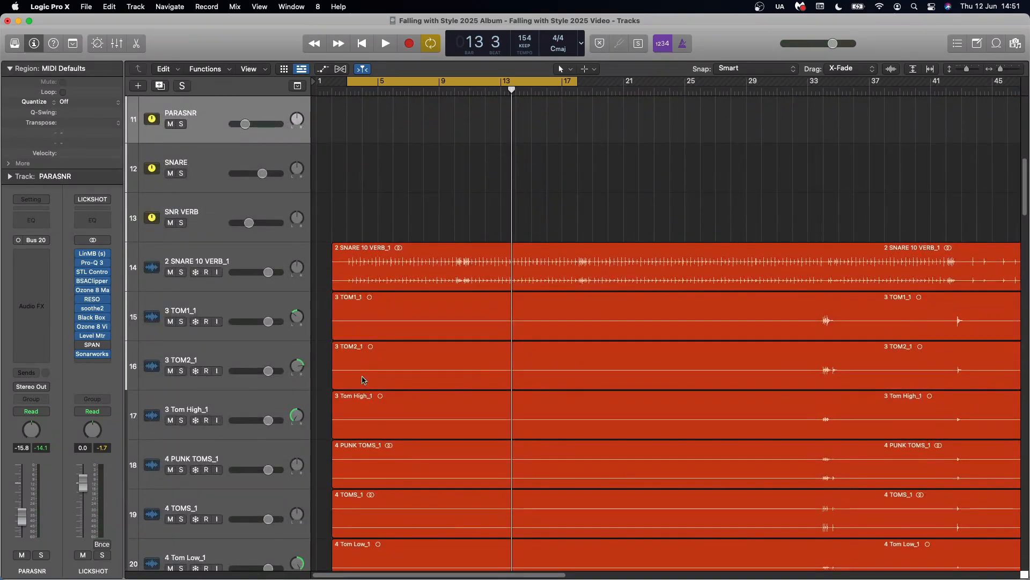
pyautogui.click(268, 313)
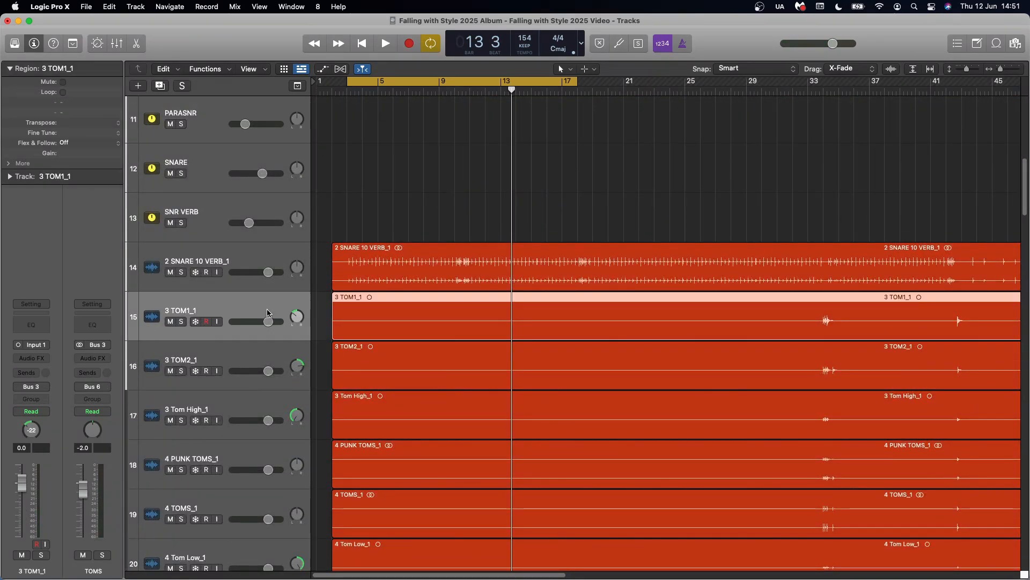
pyautogui.click(251, 348)
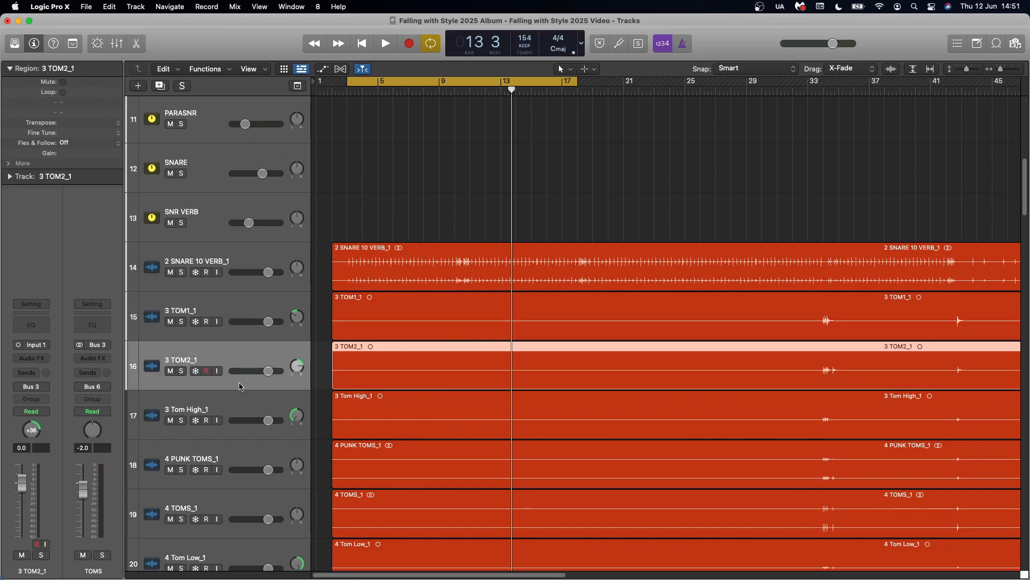
pyautogui.click(240, 403)
pyautogui.scroll(-2, 234, 452)
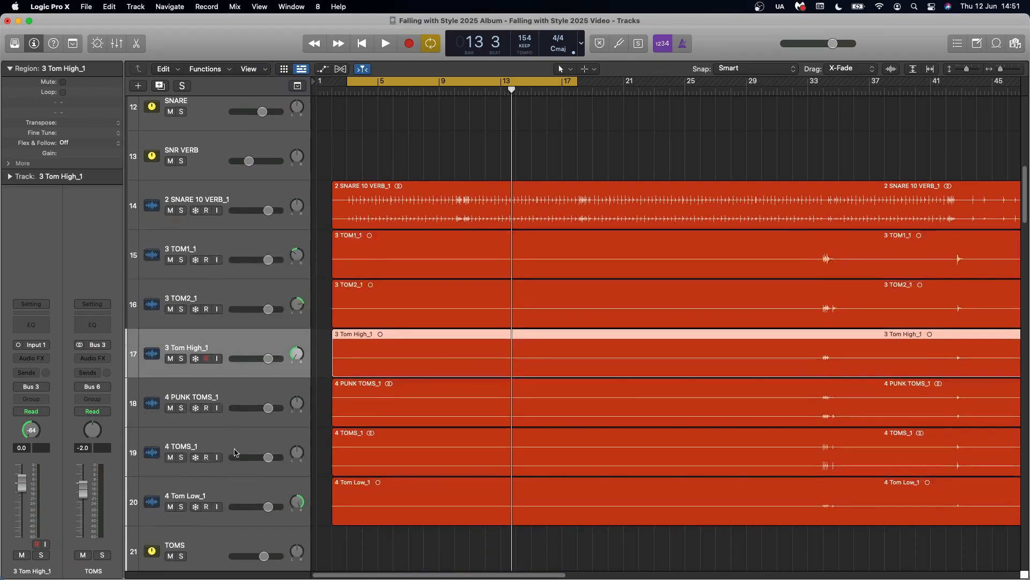
# Review the tom tracks through 4 PUNK TOMS_1, 4 TOMS_1 and 4 Tom Low_1, and inspect the TOMS bus channel strip
pyautogui.click(271, 274)
pyautogui.click(244, 319)
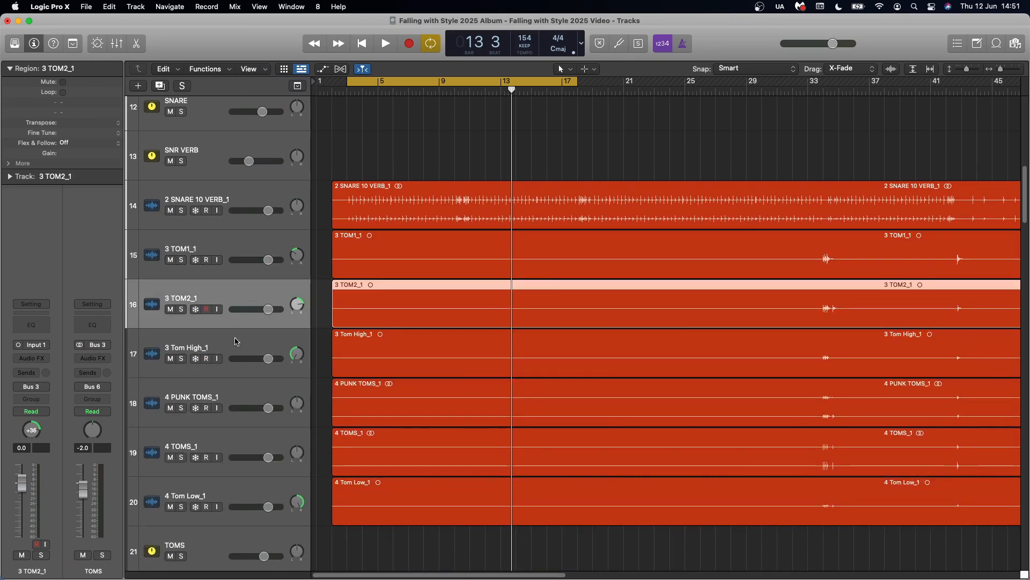
pyautogui.click(235, 342)
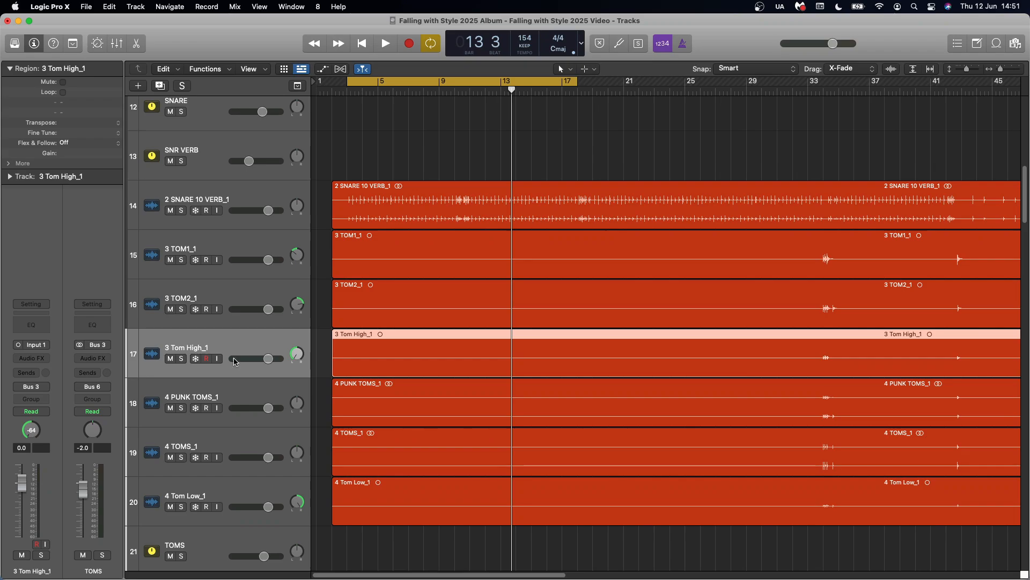
pyautogui.click(229, 393)
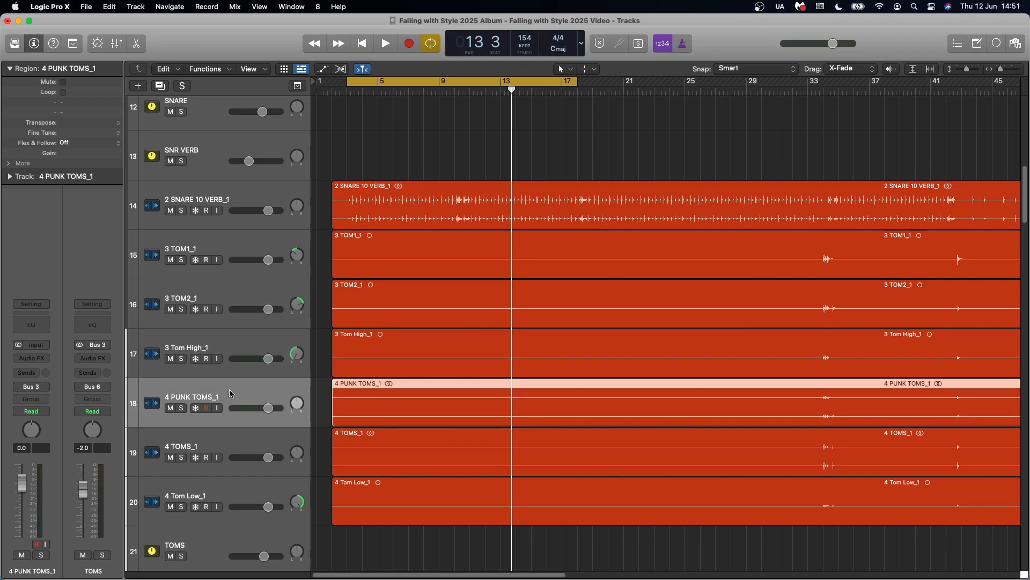
pyautogui.scroll(-2, 229, 393)
pyautogui.click(229, 393)
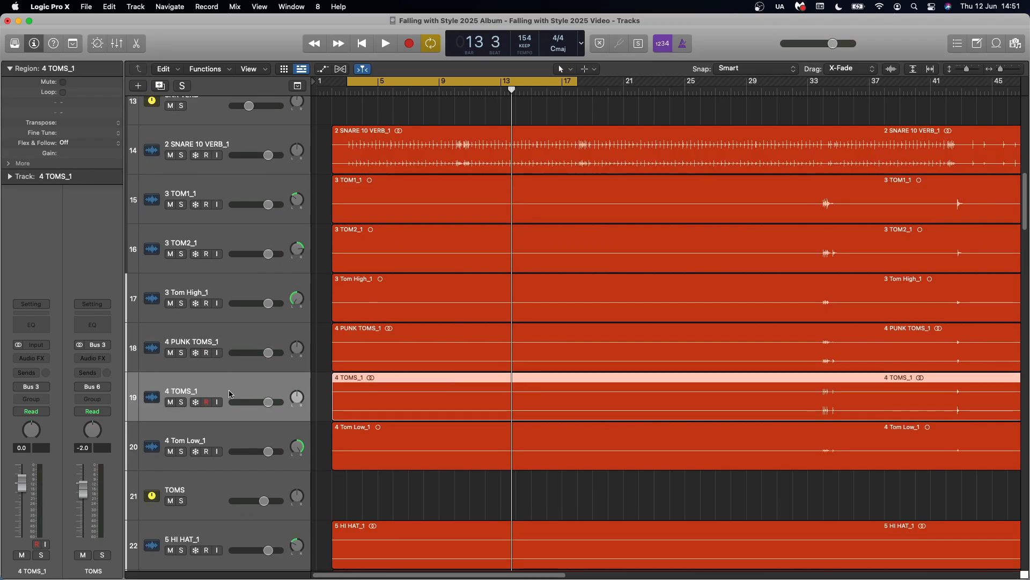
pyautogui.click(225, 437)
pyautogui.click(213, 501)
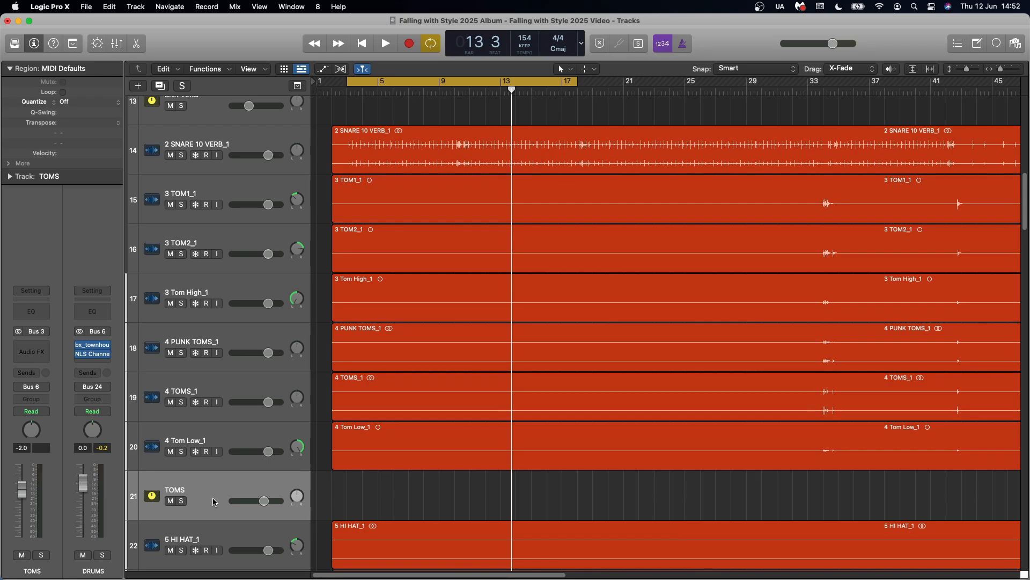
# Turn off cycle mode and play the tom fill in the full mix from bar 33
pyautogui.click(560, 83)
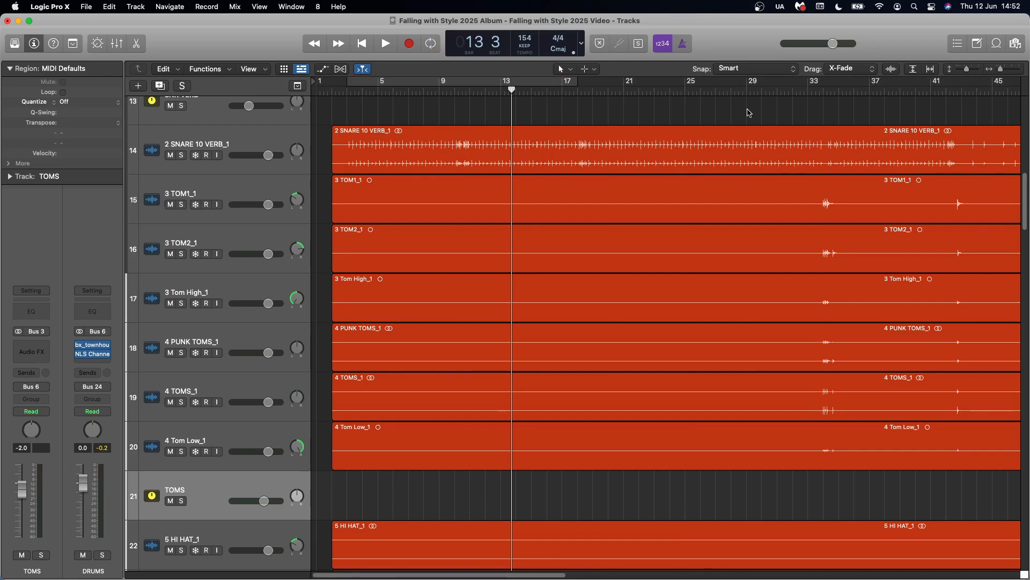
pyautogui.click(810, 93)
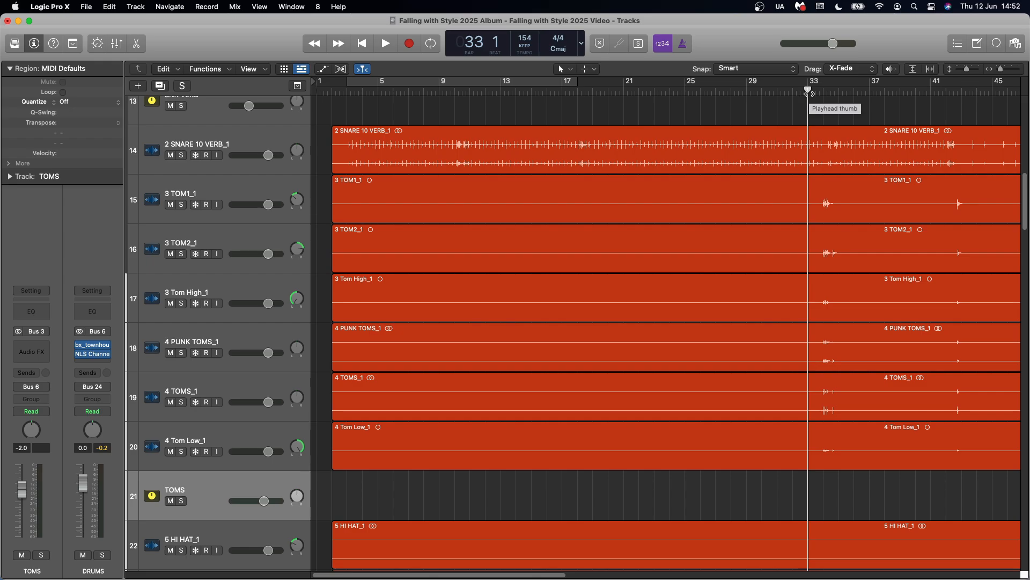
pyautogui.press('space')
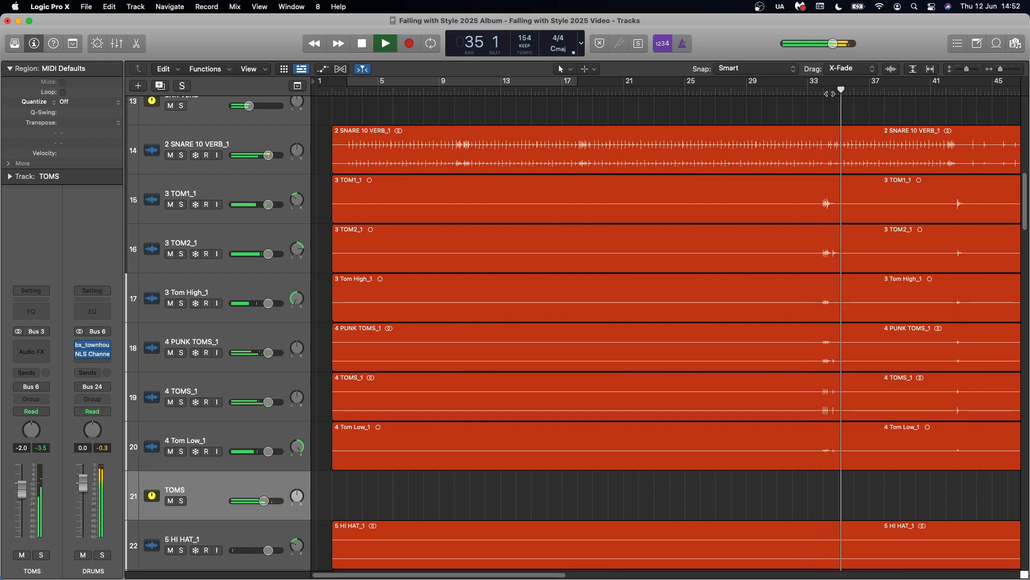
pyautogui.press('space')
# Play the tom fill around bar 58 and return to the start of the arrangement
pyautogui.hscroll(10, 931, 93)
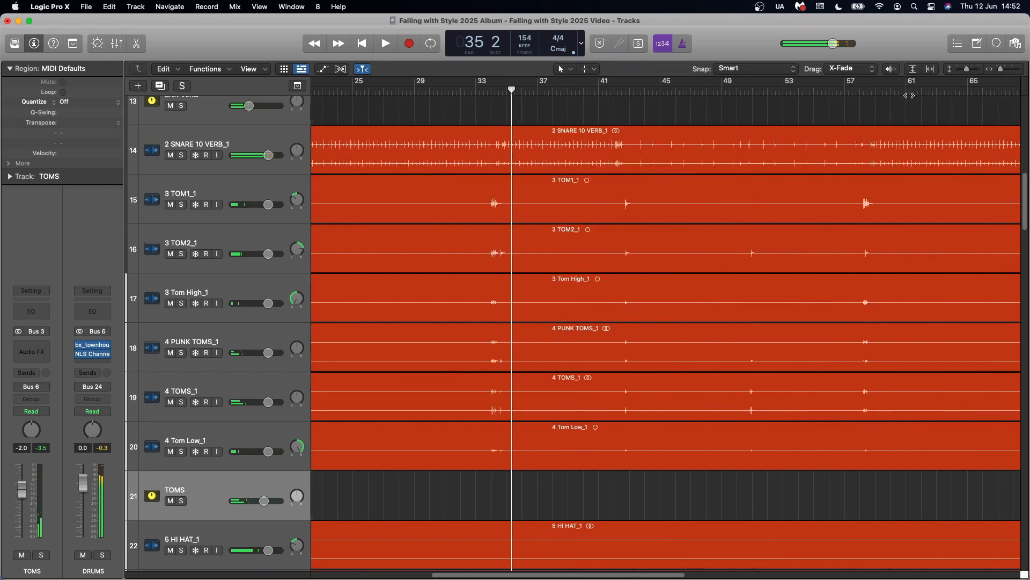
pyautogui.click(857, 92)
pyautogui.press('space')
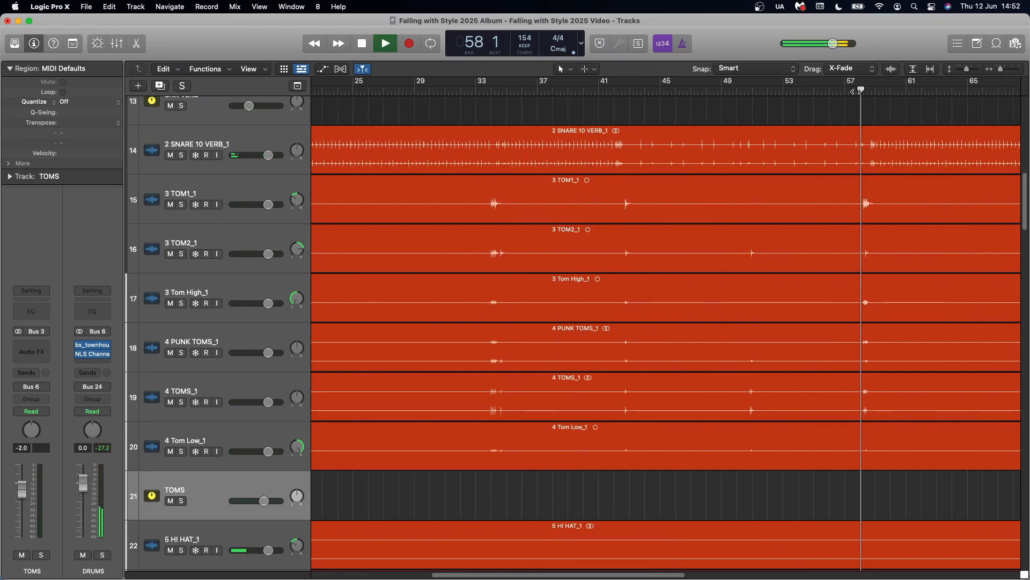
pyautogui.press('space')
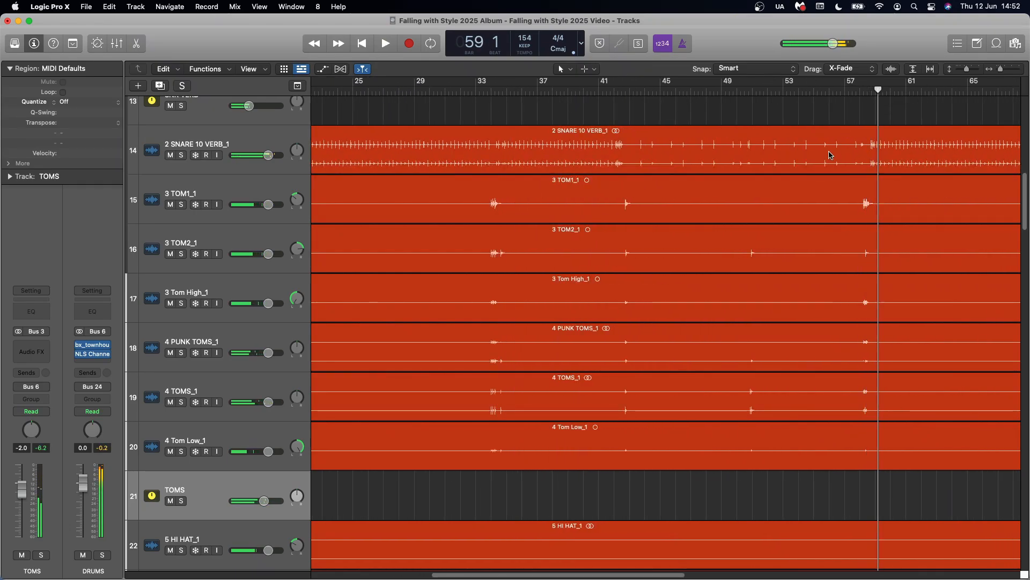
pyautogui.hscroll(-10, 829, 155)
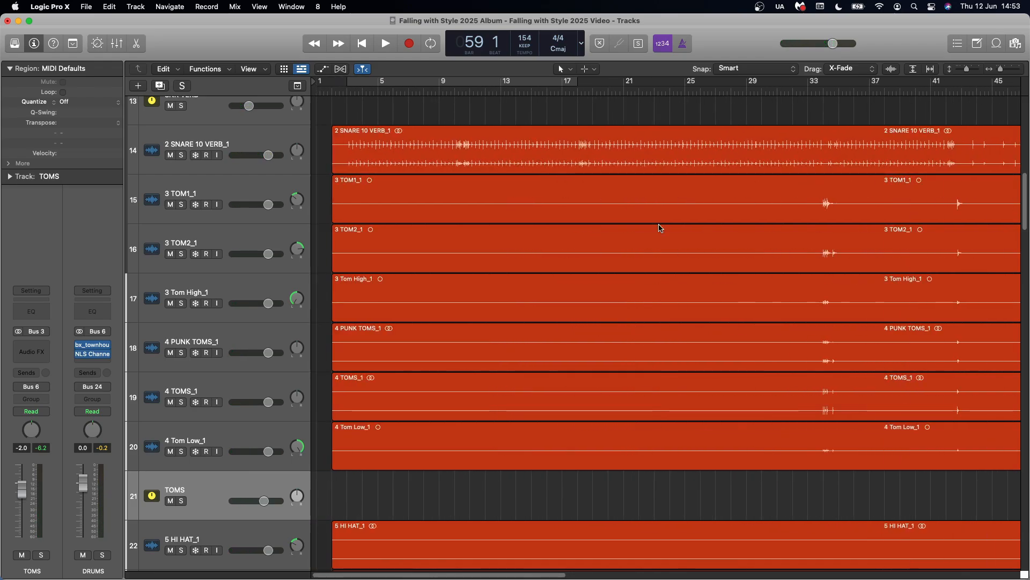
# Select the 5 HI HAT_1 track and examine its soothe2 plug-in settings
pyautogui.scroll(-2, 492, 306)
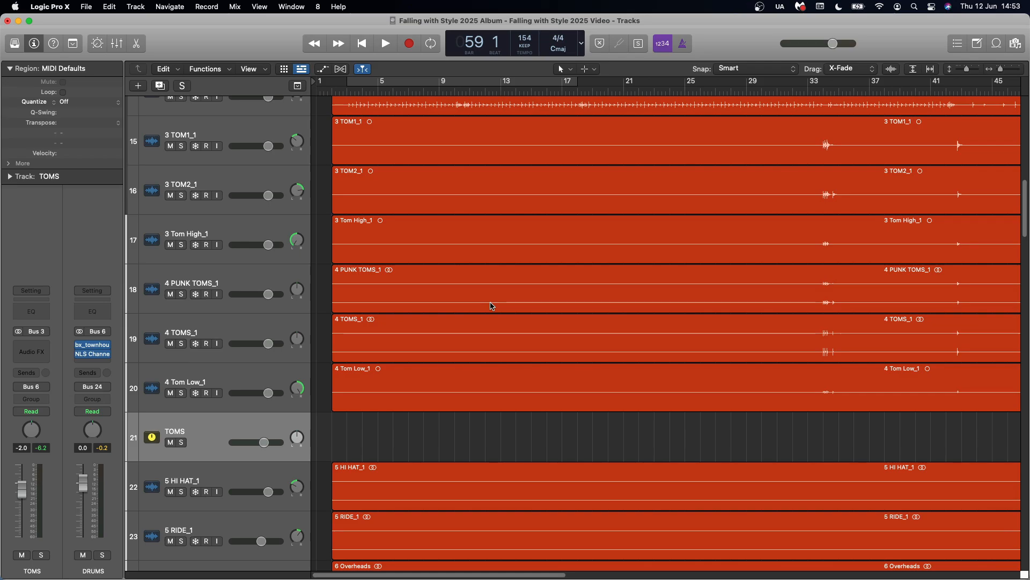
pyautogui.scroll(-8, 491, 306)
pyautogui.click(268, 253)
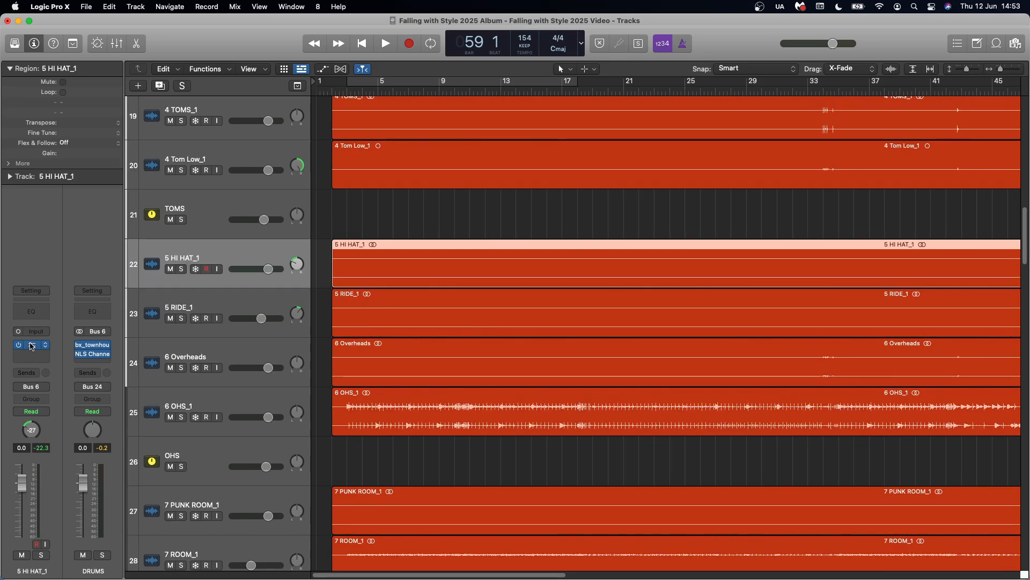
pyautogui.click(31, 345)
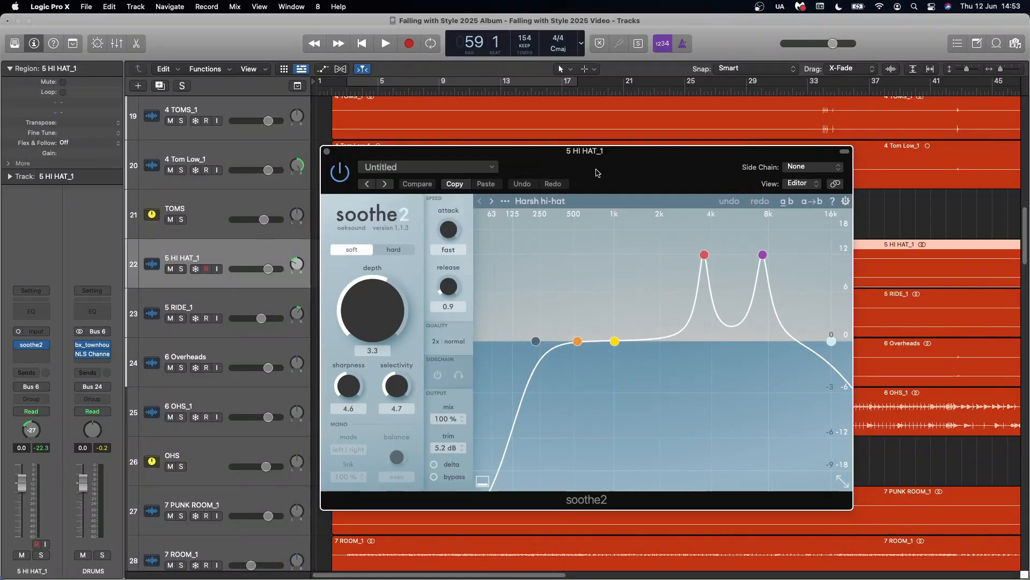
# Turn on waveform zoom so the quiet hi-hat and ride regions are easier to read
pyautogui.scroll(-3, 605, 232)
pyautogui.hscroll(5, 605, 231)
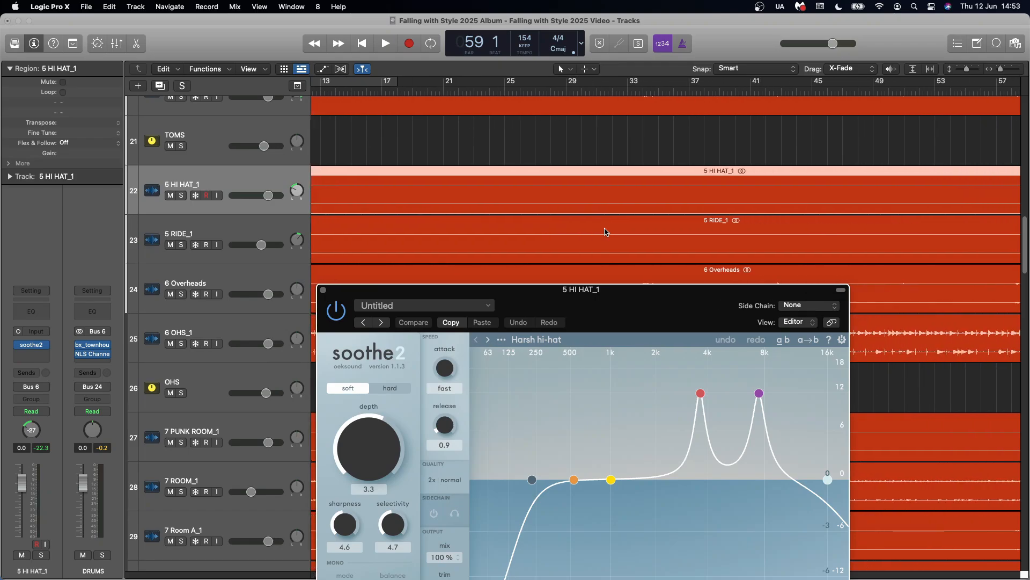
pyautogui.click(892, 69)
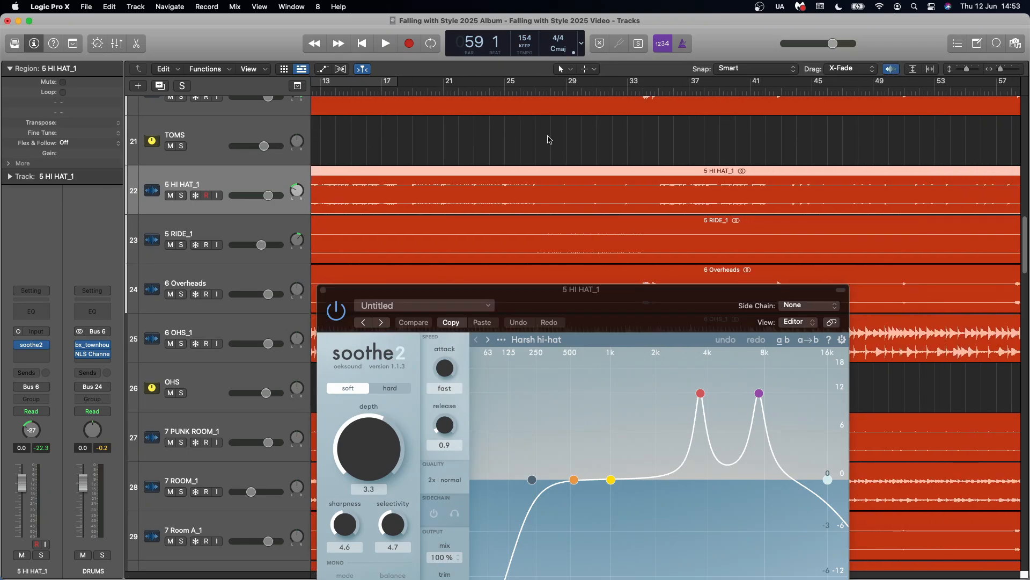
# Solo 5 HI HAT_1, play it from bar 3 to compare soothe2 active and bypassed, and close the plug-in
pyautogui.hscroll(-3, 549, 135)
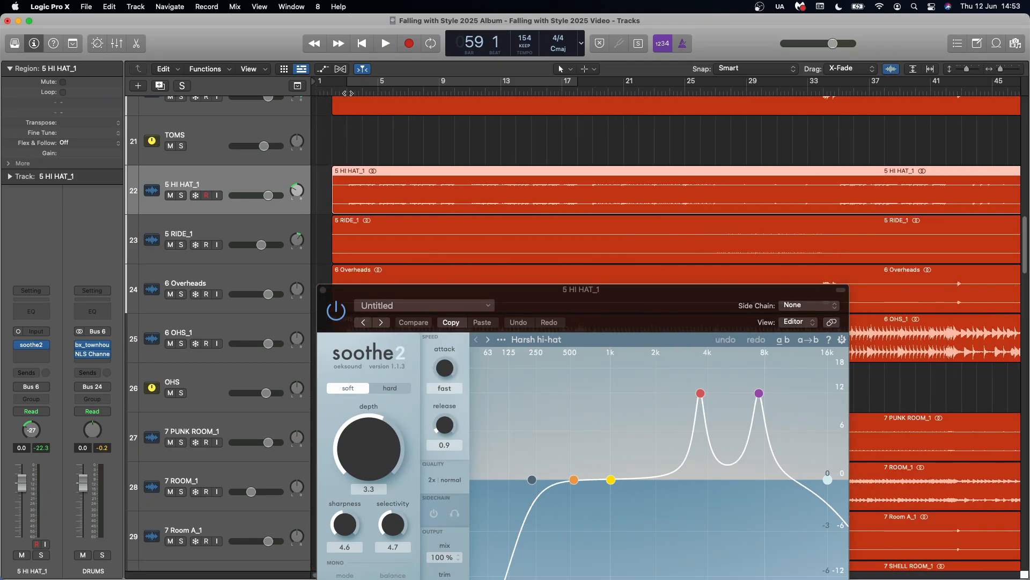
pyautogui.click(346, 93)
pyautogui.click(182, 195)
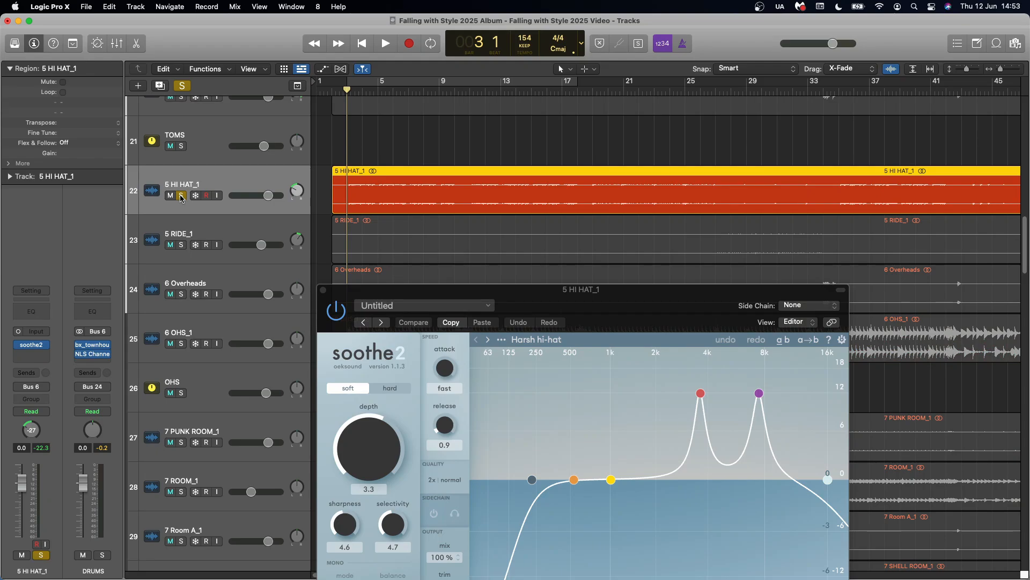
pyautogui.press('space')
pyautogui.moveTo(632, 309); pyautogui.dragTo(639, 161)
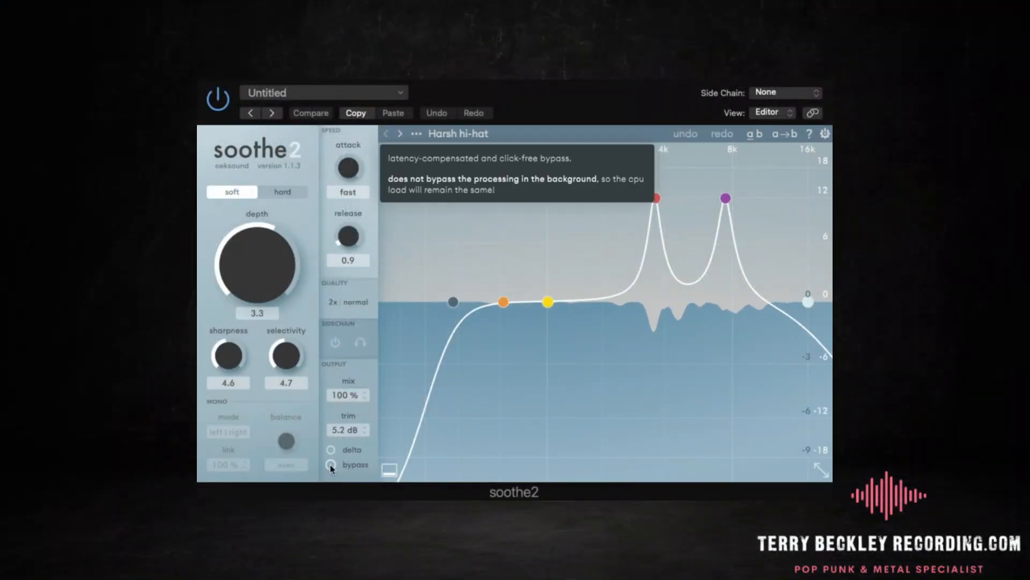
pyautogui.click(330, 465)
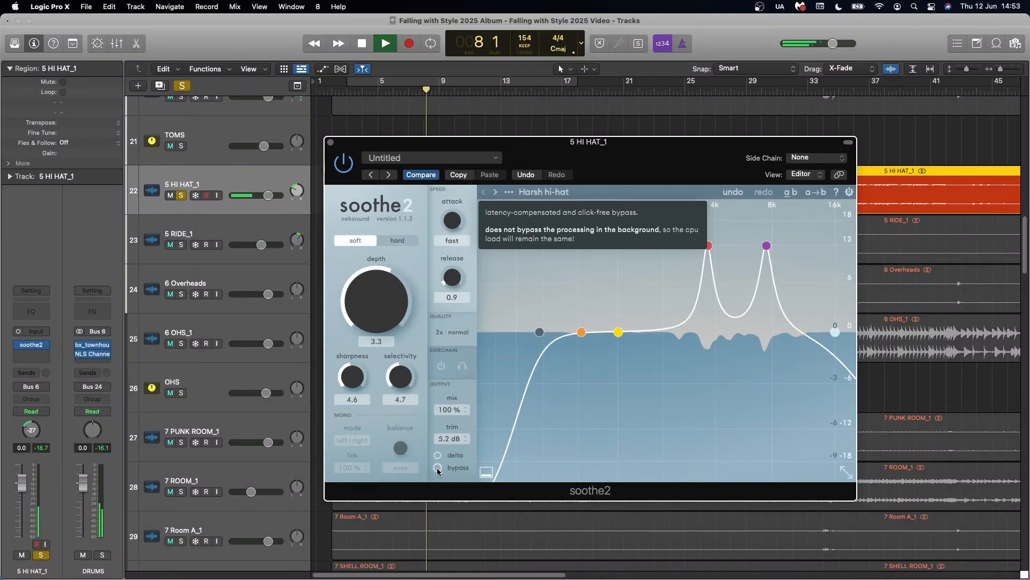
pyautogui.click(330, 142)
pyautogui.press('space')
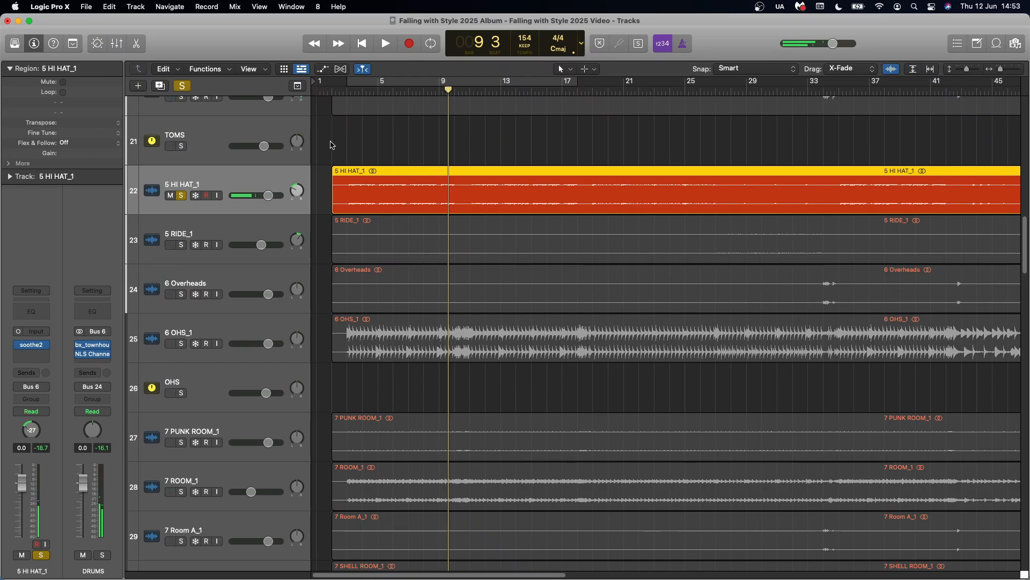
# Clear the hi-hat solo, make the tracks taller and zoom the timeline out horizontally
pyautogui.click(184, 88)
pyautogui.press('super+Down')
pyautogui.press('super+Down')
pyautogui.press('super+Down')
pyautogui.press('super+Left')
pyautogui.press('super+Left')
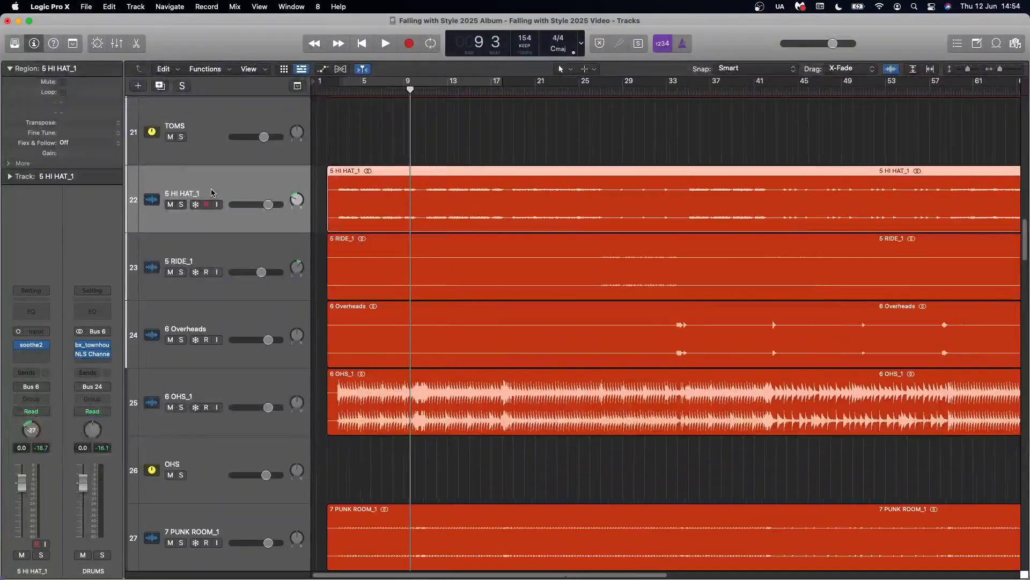
pyautogui.press('super+Down')
# Select and solo the 5 RIDE_1 track and play its ride part from bar 27
pyautogui.click(278, 290)
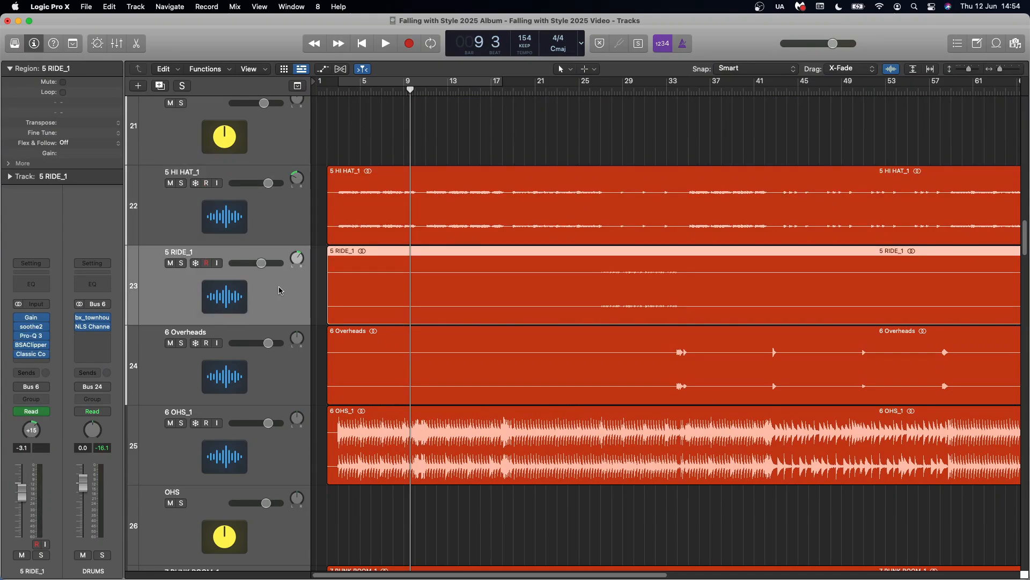
pyautogui.click(182, 263)
pyautogui.click(601, 90)
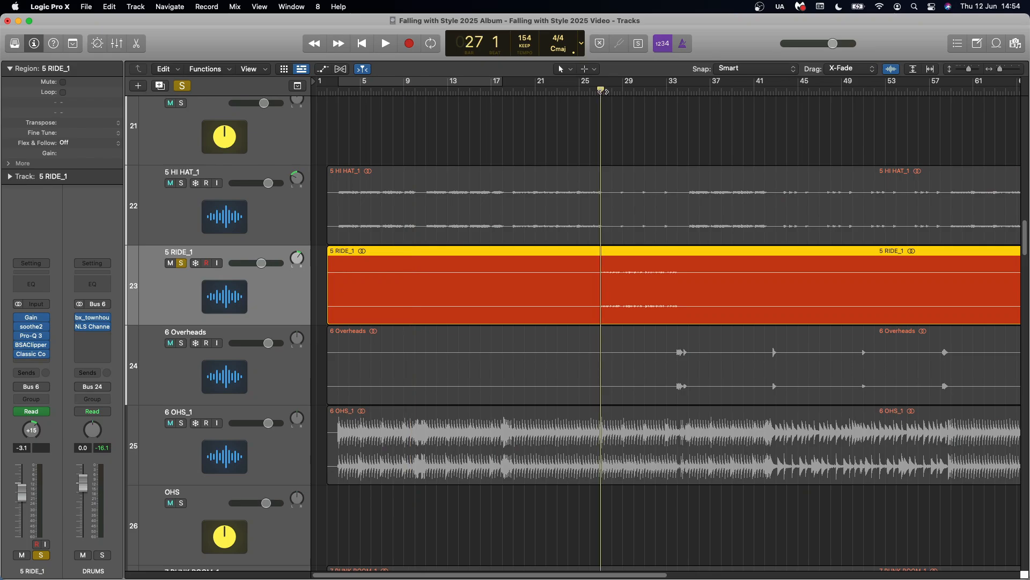
pyautogui.press('space')
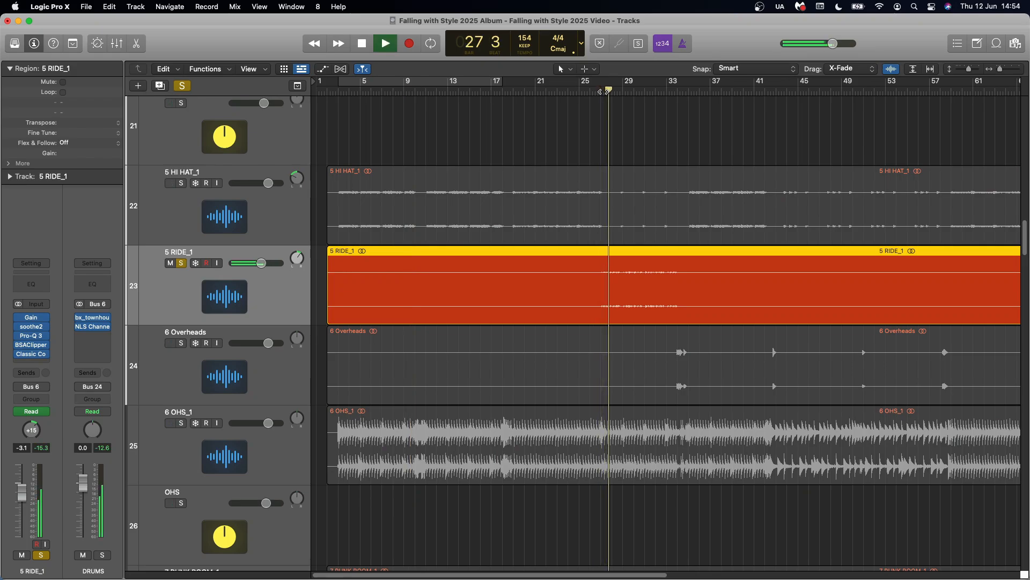
pyautogui.press('space')
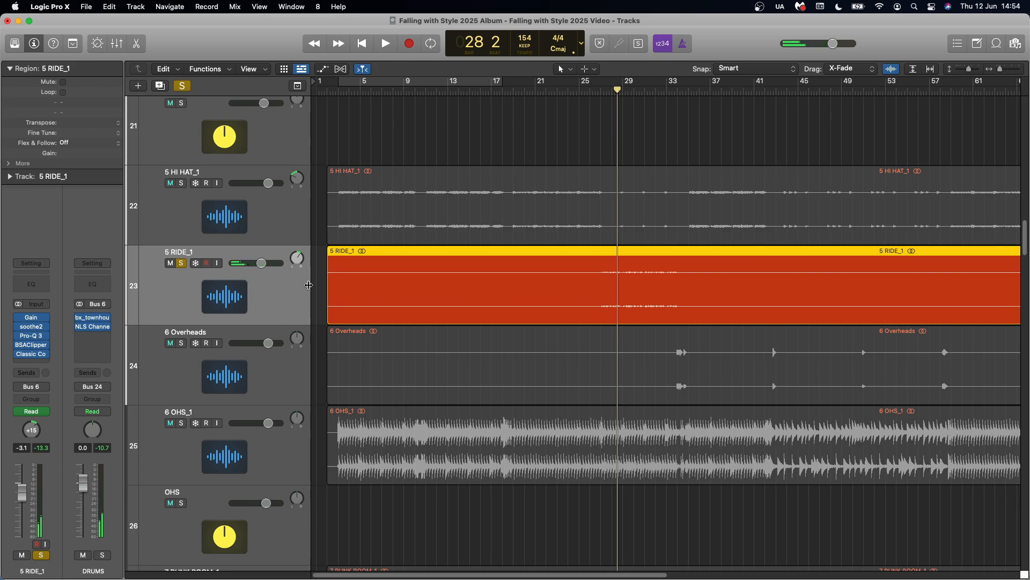
# Open soothe2 on the 5 RIDE_1 track, inspect its cymbal smoothing settings and close the plug-in
pyautogui.click(32, 317)
pyautogui.click(31, 317)
pyautogui.click(31, 326)
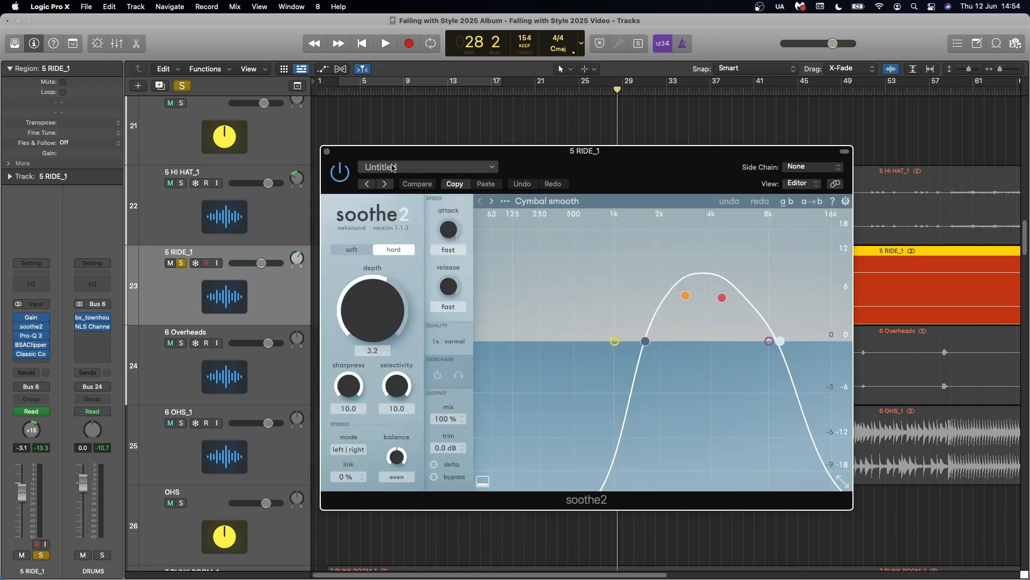
pyautogui.click(327, 152)
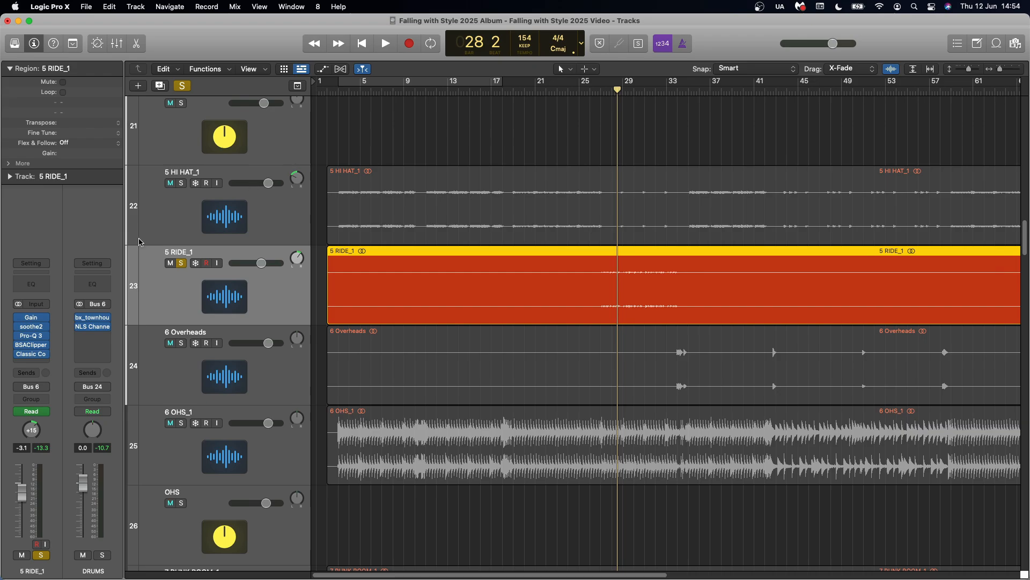
# Open Pro-Q 3 on 5 RIDE_1, set a cycle over the ride part from about bar 27 to 34, and move the plug-in window higher
pyautogui.click(33, 337)
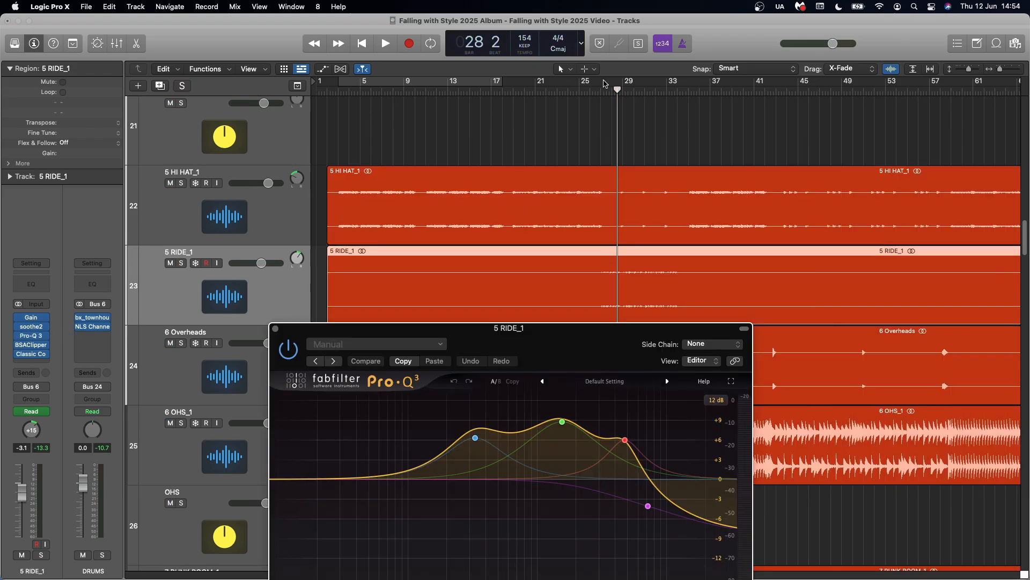
pyautogui.moveTo(601, 82); pyautogui.dragTo(678, 84)
pyautogui.moveTo(590, 351); pyautogui.dragTo(647, 139)
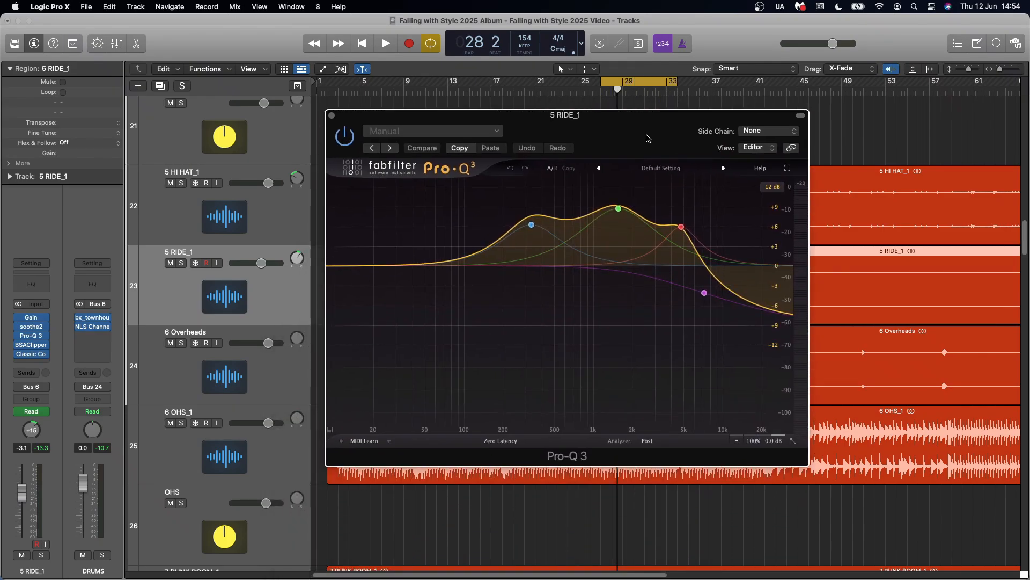
# Play the ride section in the full mix to compare Pro-Q 3 bypassed and active, close the plug-in and stop playback
pyautogui.press('space')
pyautogui.click(737, 441)
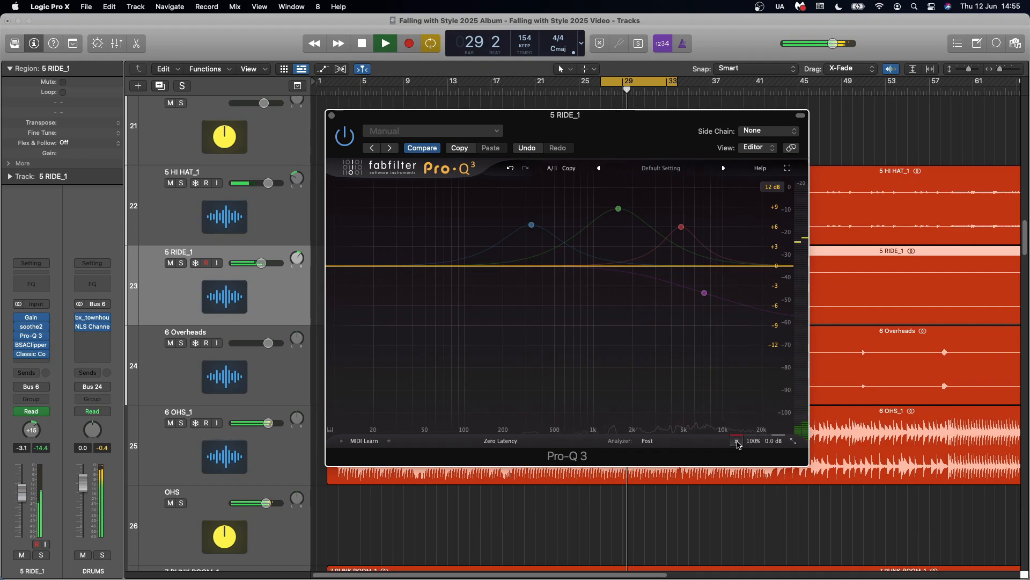
pyautogui.click(738, 441)
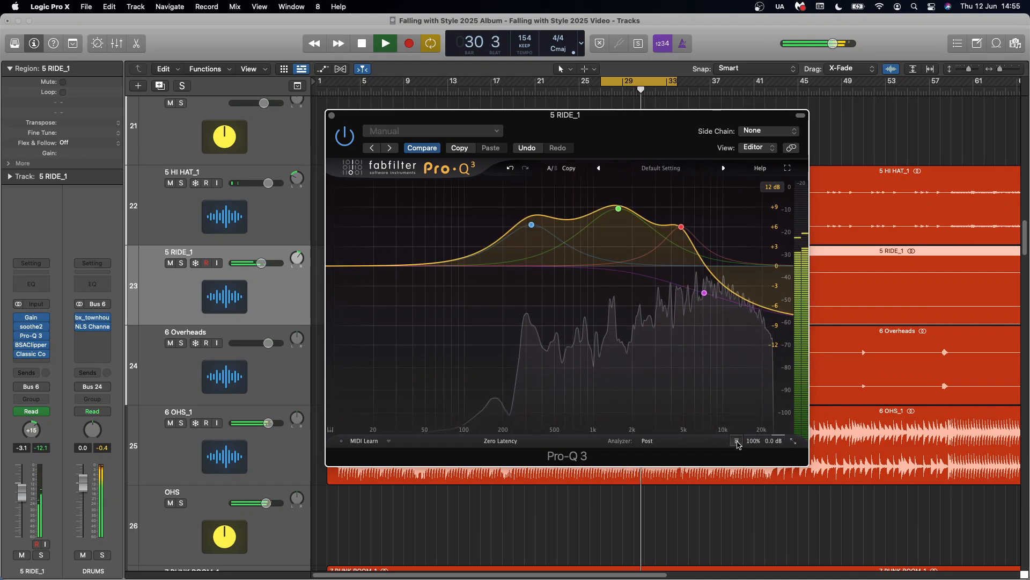
pyautogui.click(332, 115)
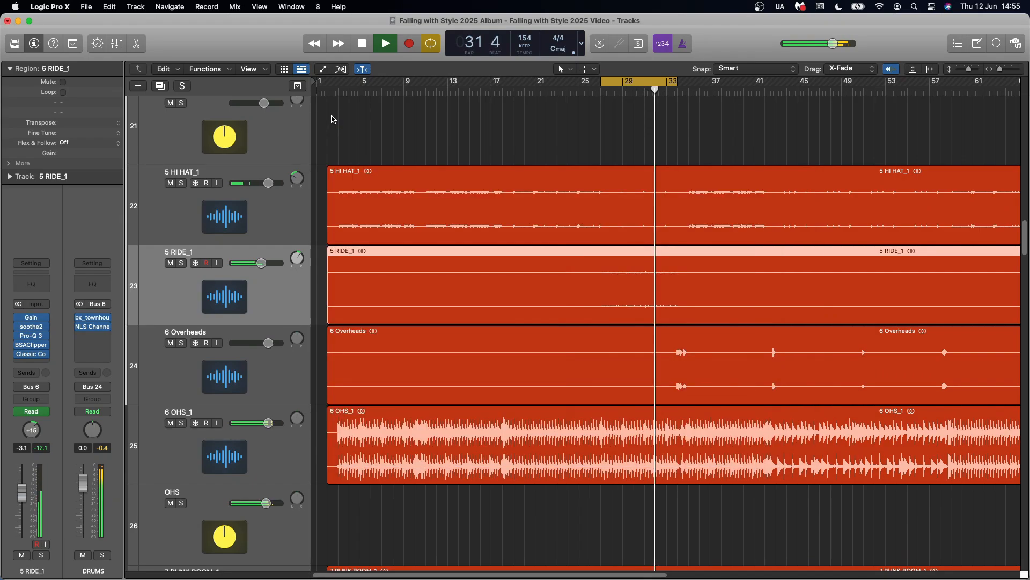
pyautogui.press('space')
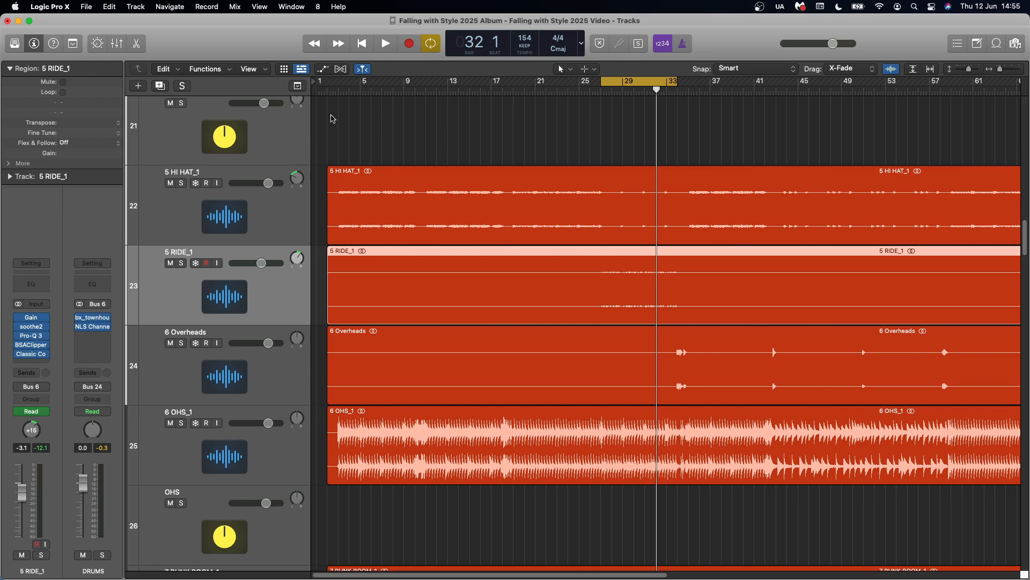
# Turn off the cycle, solo 6 Overheads, play it from bar 33 and clear the solo
pyautogui.click(279, 373)
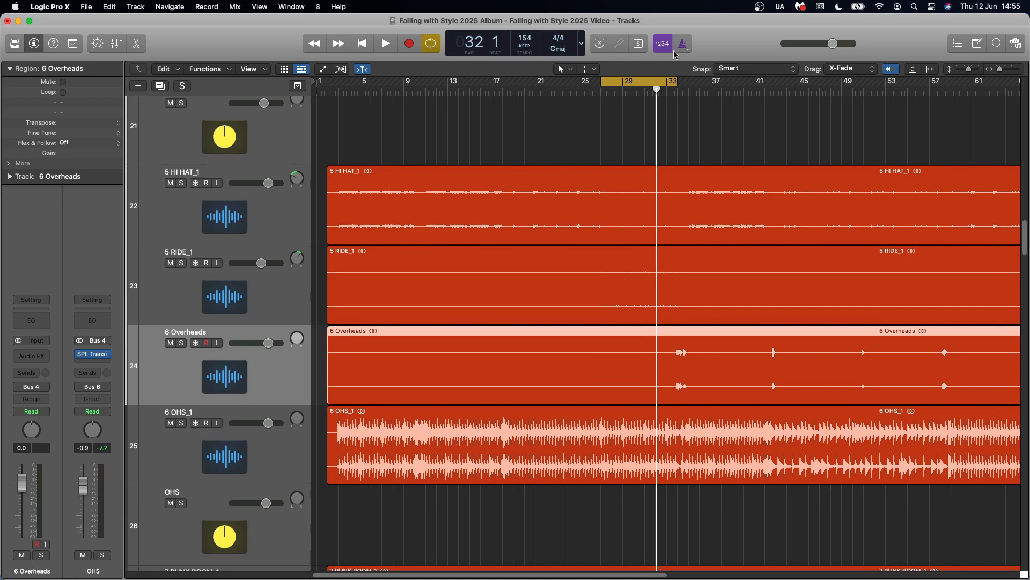
pyautogui.press('c')
pyautogui.click(182, 343)
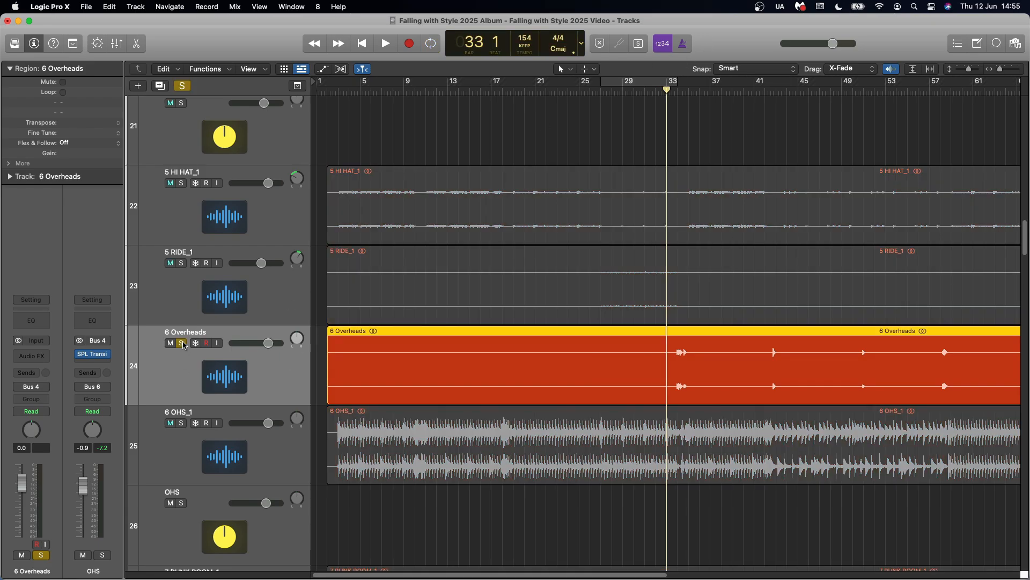
pyautogui.press('space')
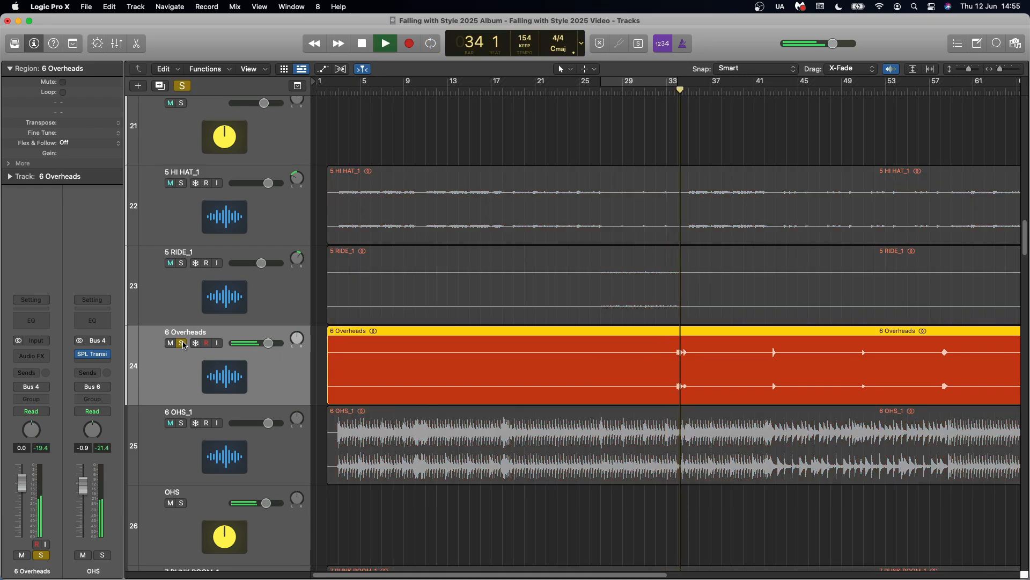
pyautogui.press('space')
pyautogui.click(183, 86)
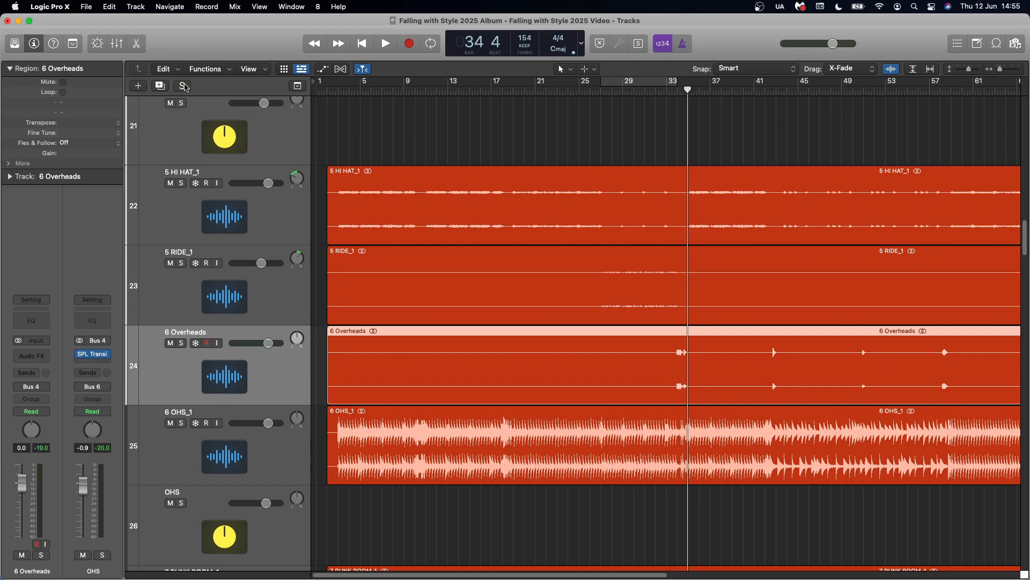
# Select the 6 OHS_1 track and move the playhead back to bar 3
pyautogui.press('Down')
pyautogui.scroll(-5, 245, 306)
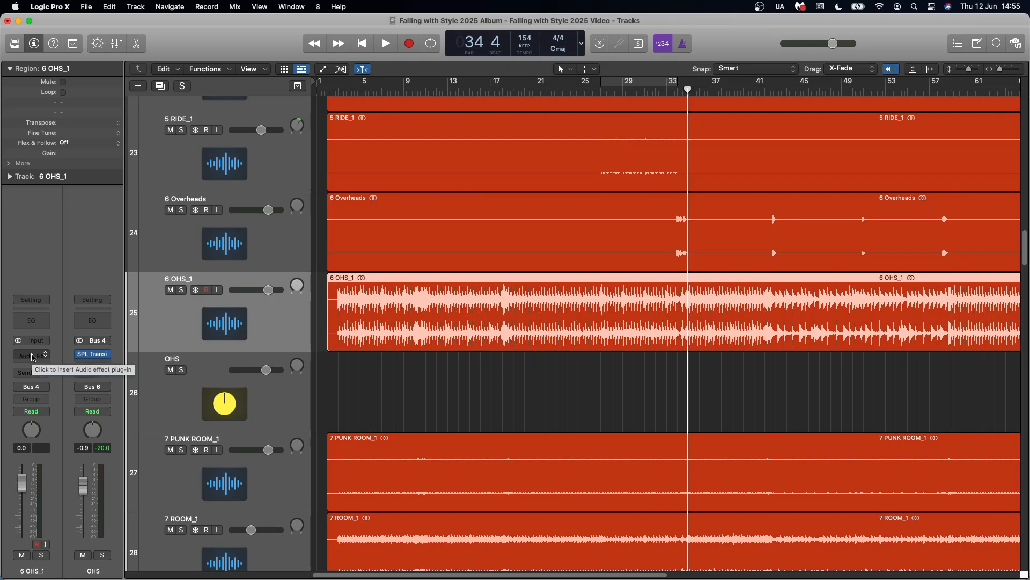
pyautogui.click(338, 91)
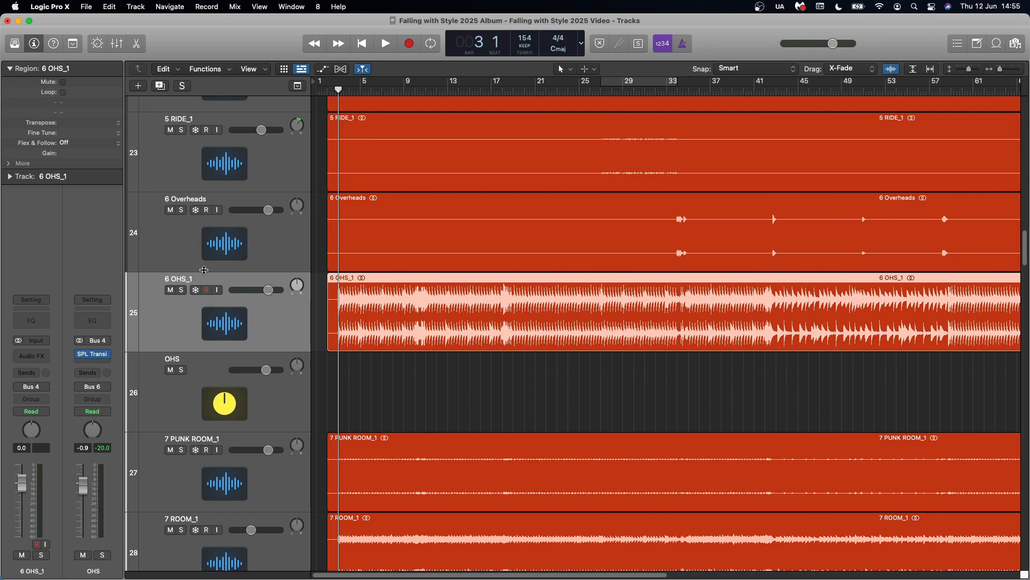
# Select the OHS bus and audition it with SPL Transient Designer Plus active and bypassed, closing the plug-in when done
pyautogui.scroll(-3, 190, 295)
pyautogui.click(186, 297)
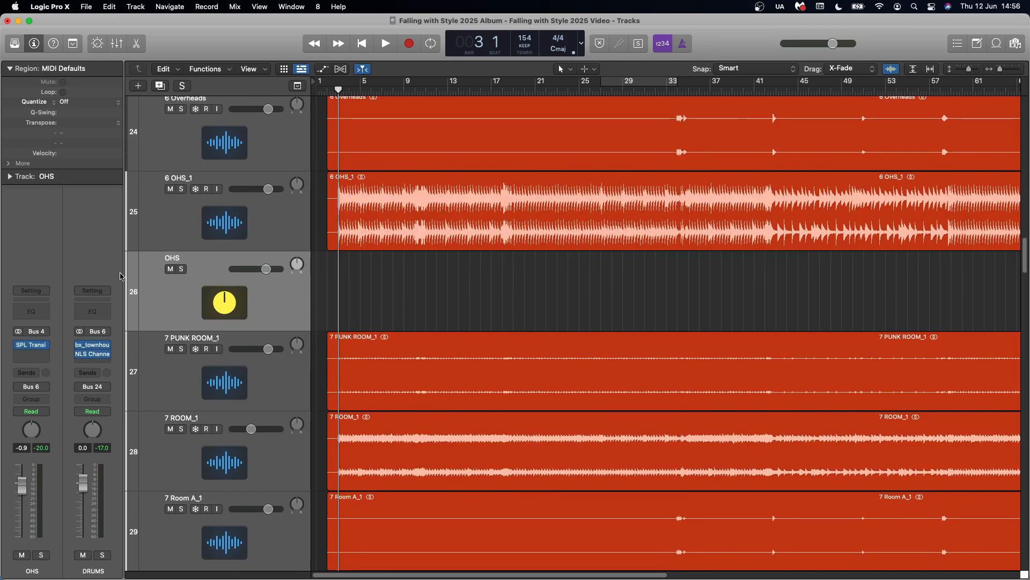
pyautogui.click(32, 346)
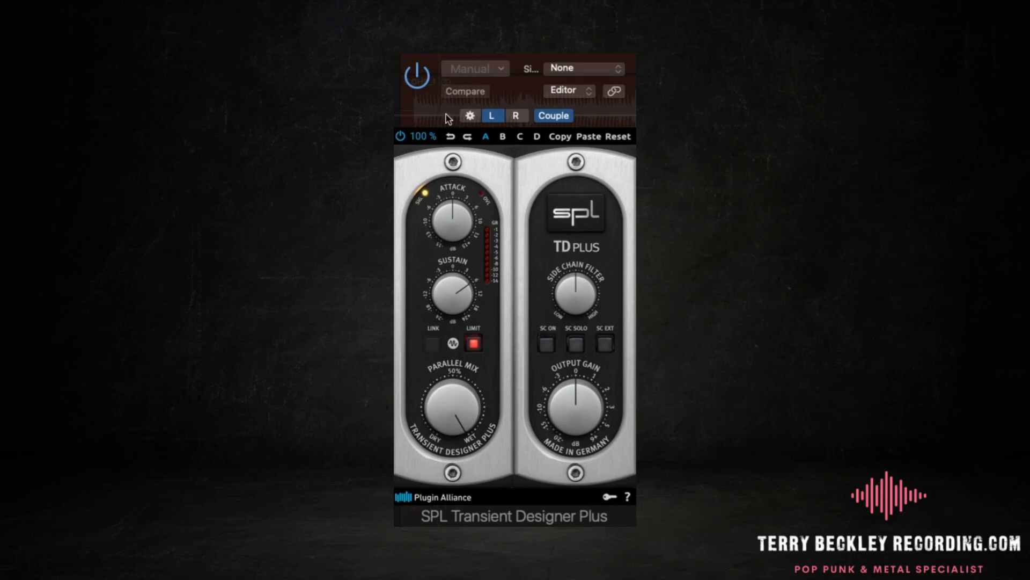
pyautogui.click(401, 137)
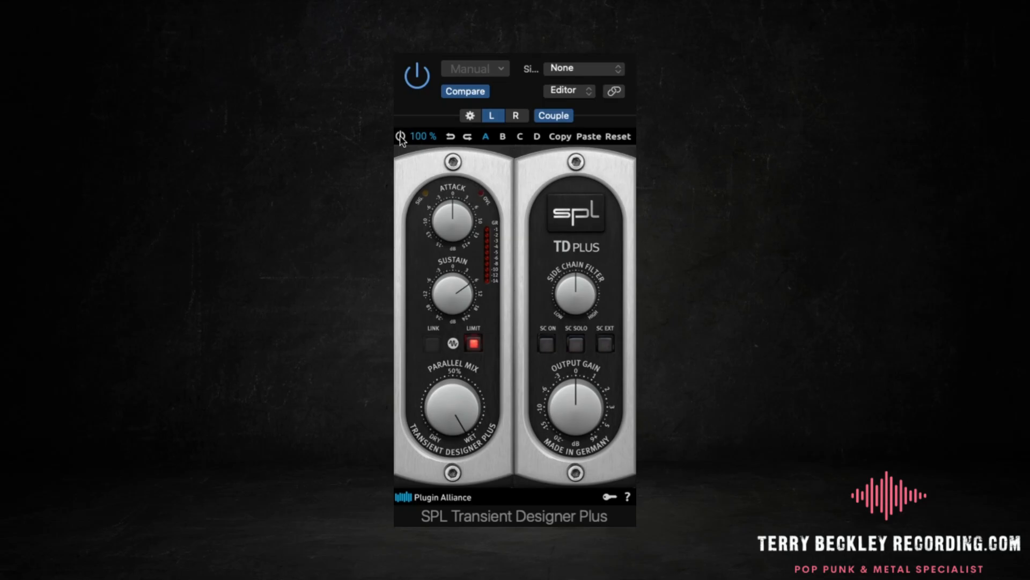
pyautogui.click(546, 55)
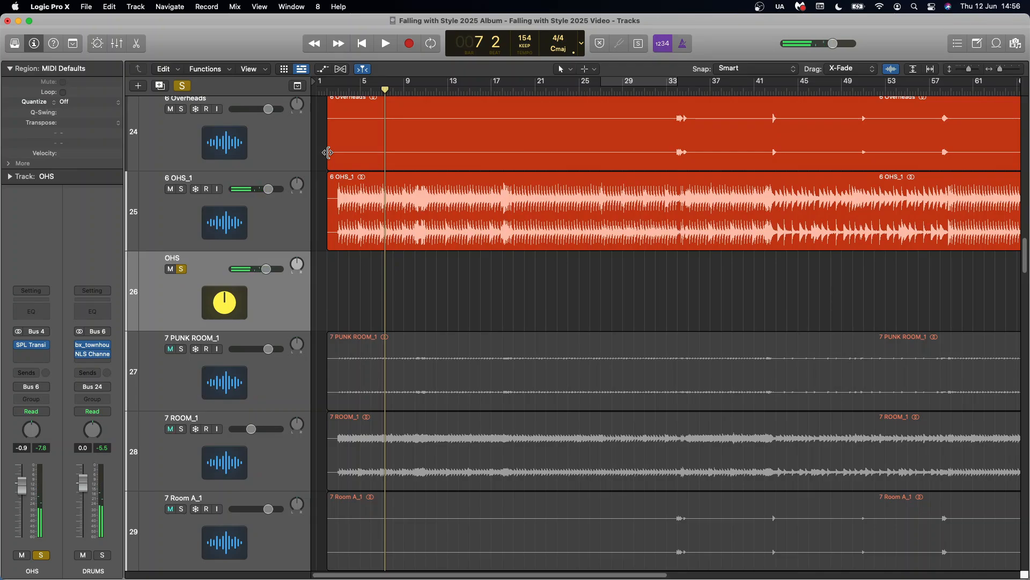
# Clear the OHS solo and select the 7 PUNK ROOM_1 track among the room tracks
pyautogui.click(181, 269)
pyautogui.click(179, 377)
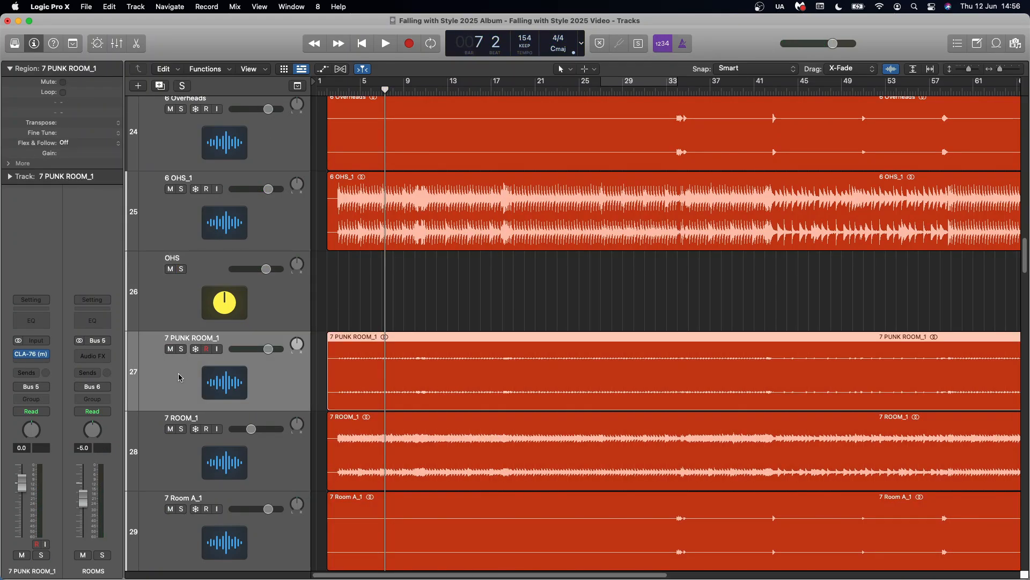
pyautogui.scroll(-5, 179, 378)
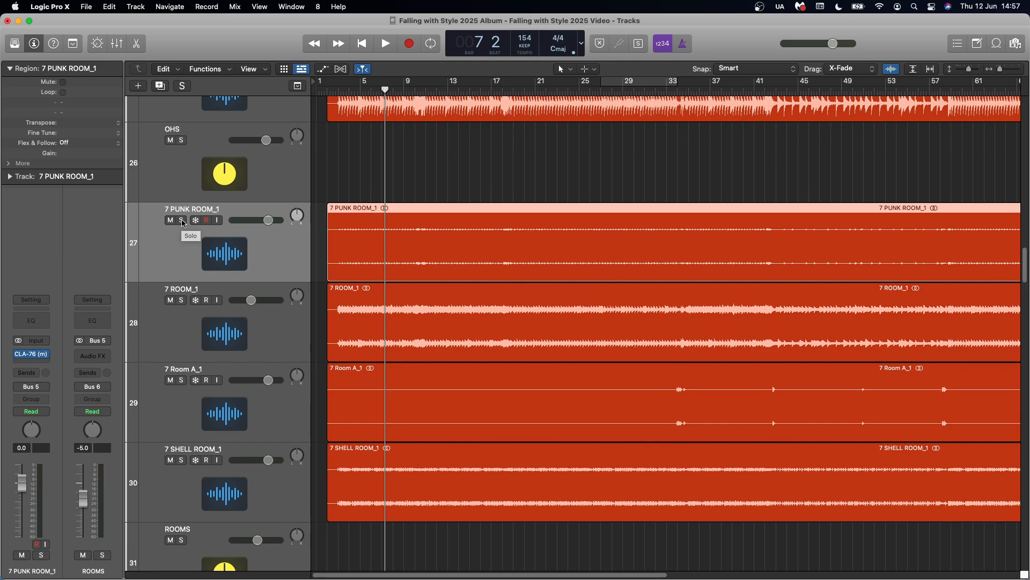
# Solo the 7 PUNK ROOM_1 track and inspect the attack and release settings of its CLA-76 compressor, closing the plug-in when done
pyautogui.click(183, 221)
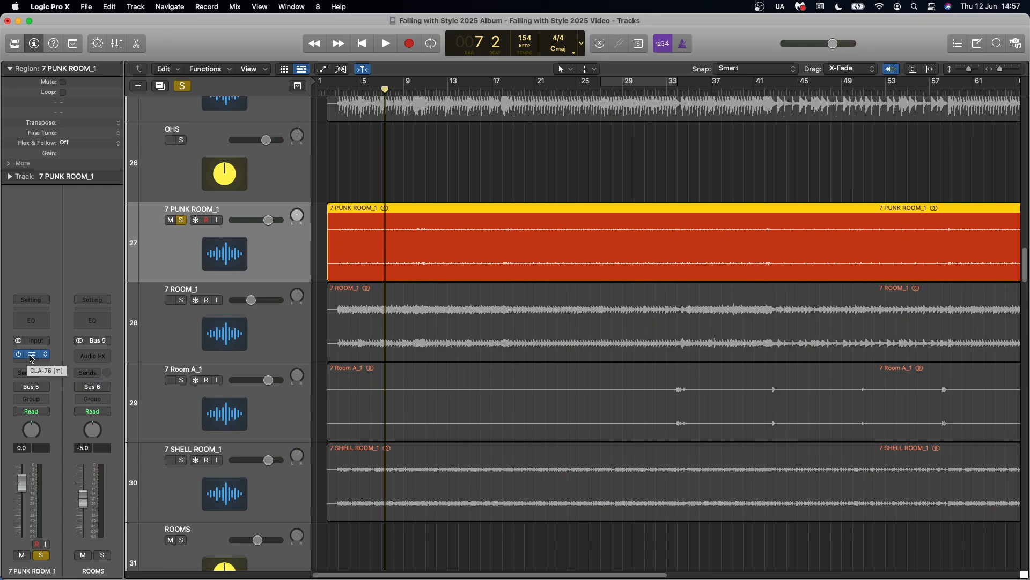
pyautogui.click(32, 356)
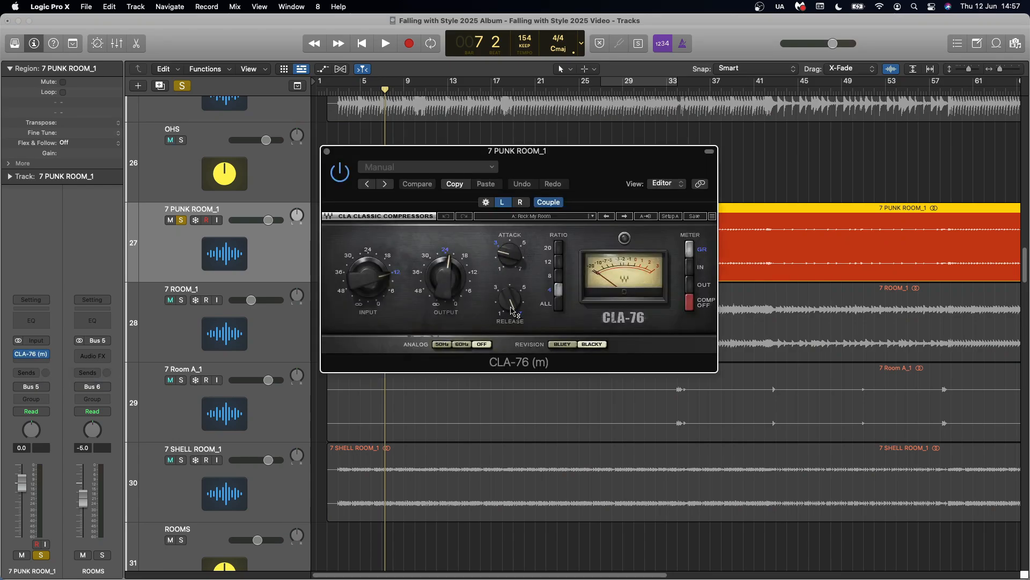
pyautogui.moveTo(512, 311)
pyautogui.moveTo(510, 258)
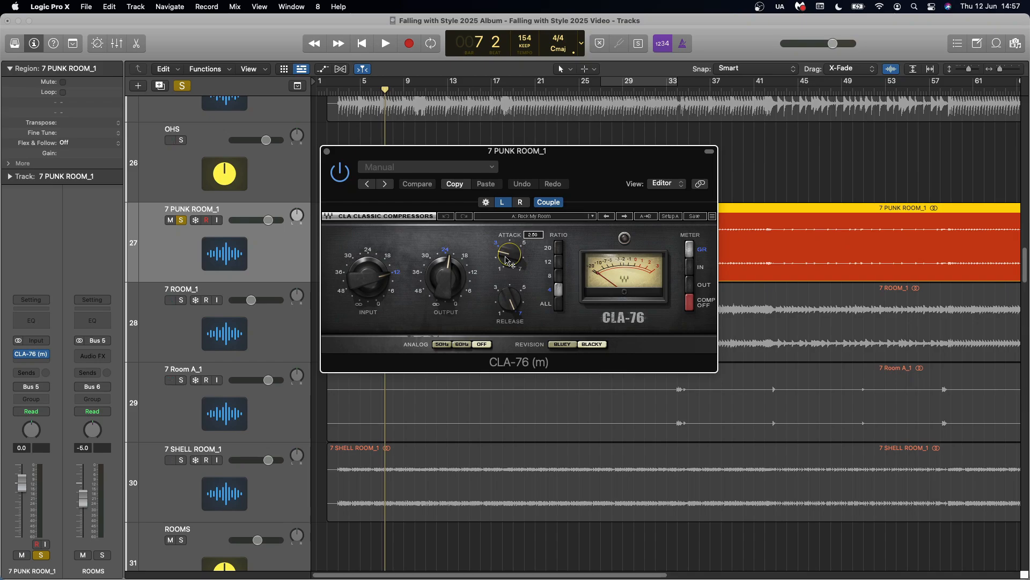
pyautogui.click(327, 152)
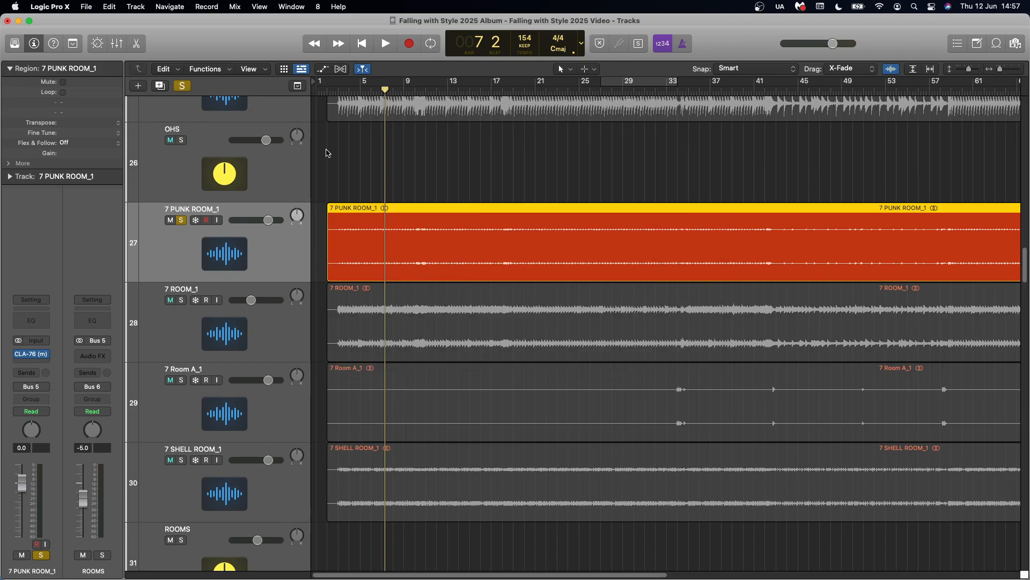
# Play the soloed 7 PUNK ROOM_1 track for a few bars, stop playback and clear its solo
pyautogui.press('space')
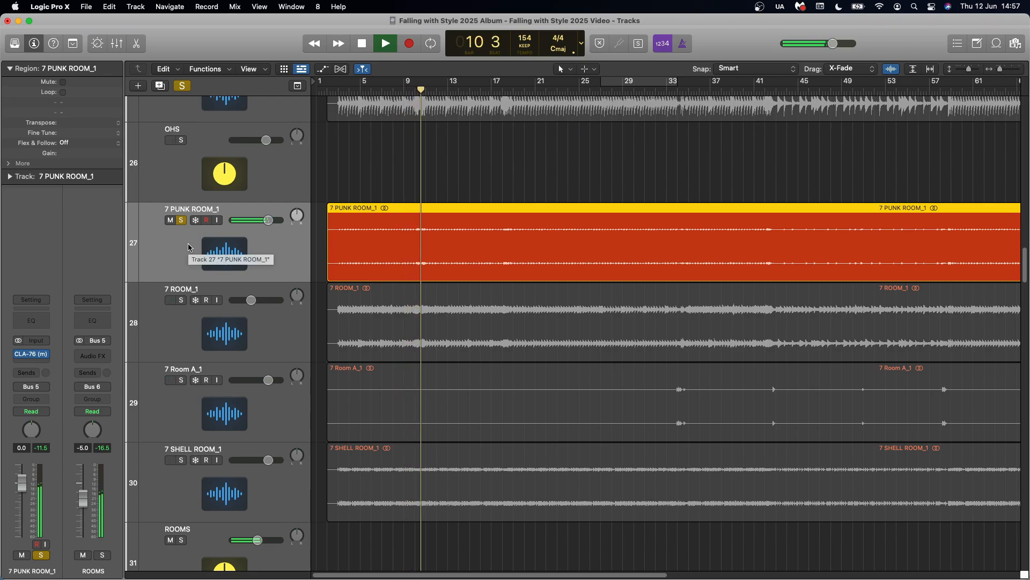
pyautogui.press('space')
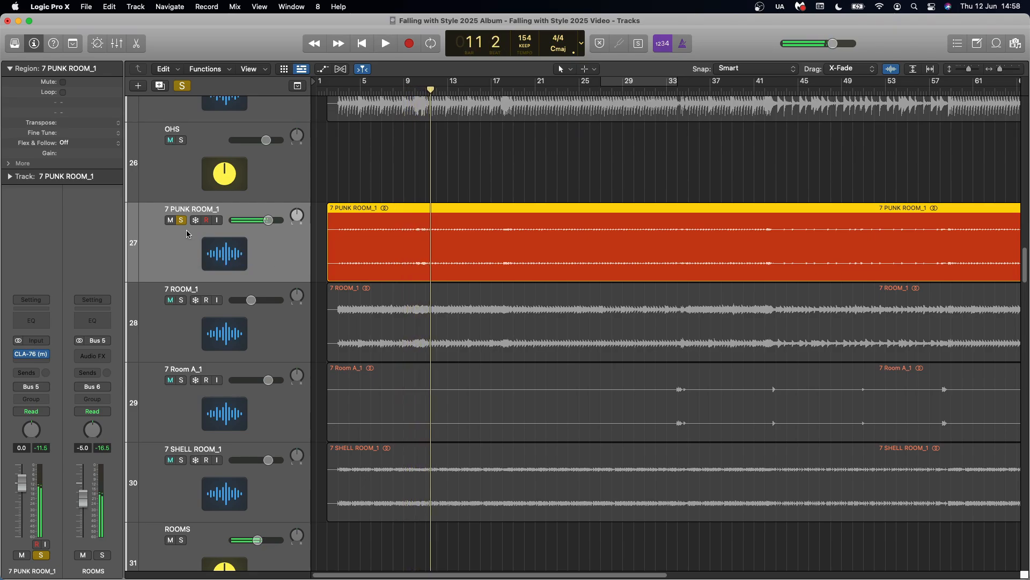
pyautogui.click(182, 221)
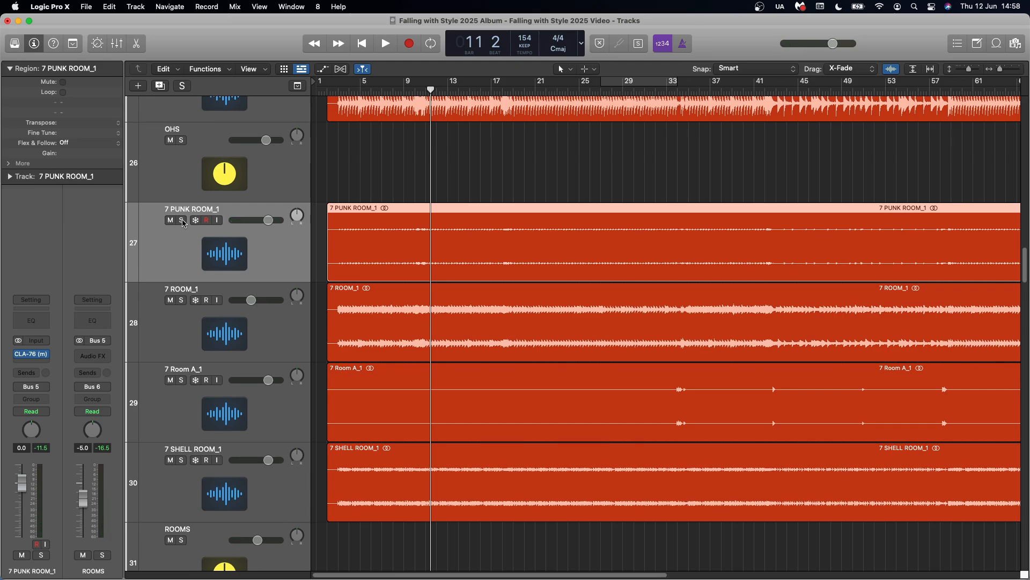
# Solo and play the 7 ROOM_1 track, and review its Pro-Q 3 equalizer curve before closing the plug-in
pyautogui.click(182, 300)
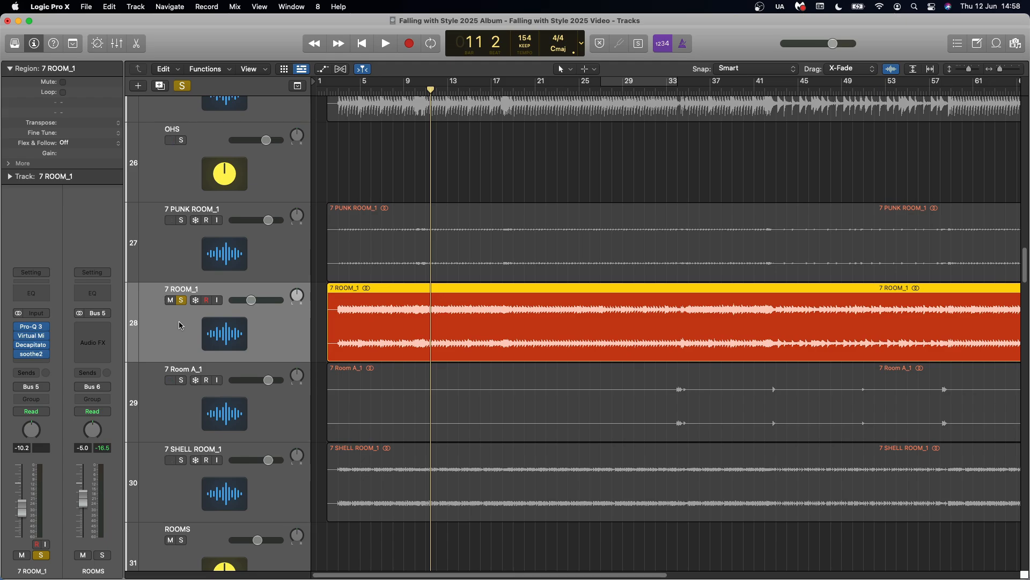
pyautogui.press('space')
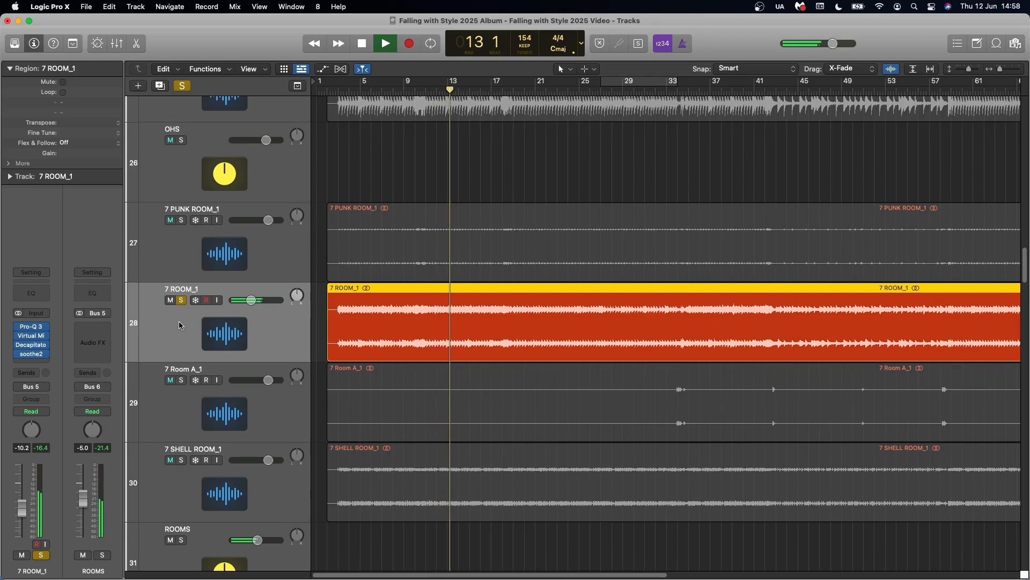
pyautogui.press('space')
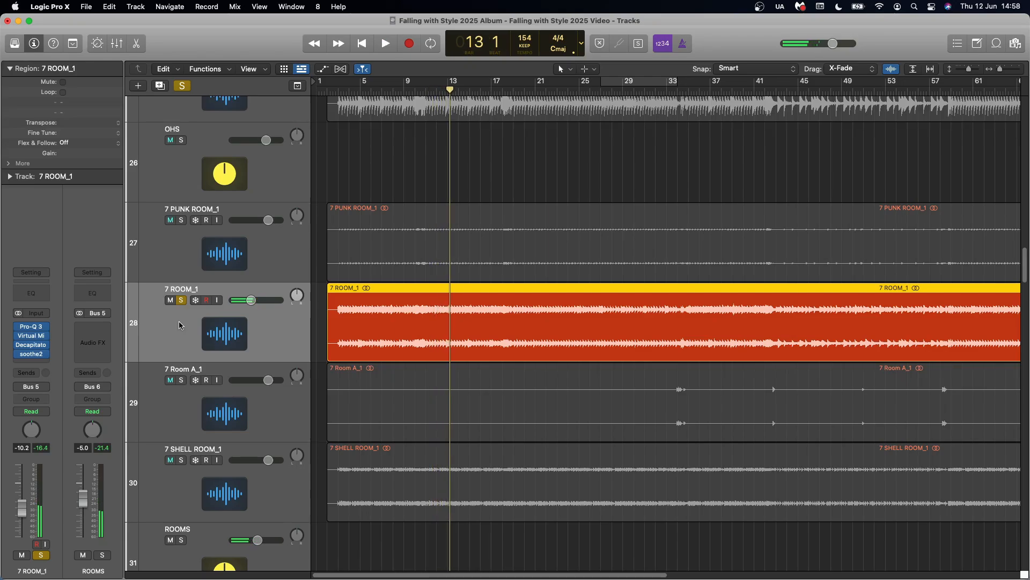
pyautogui.click(31, 326)
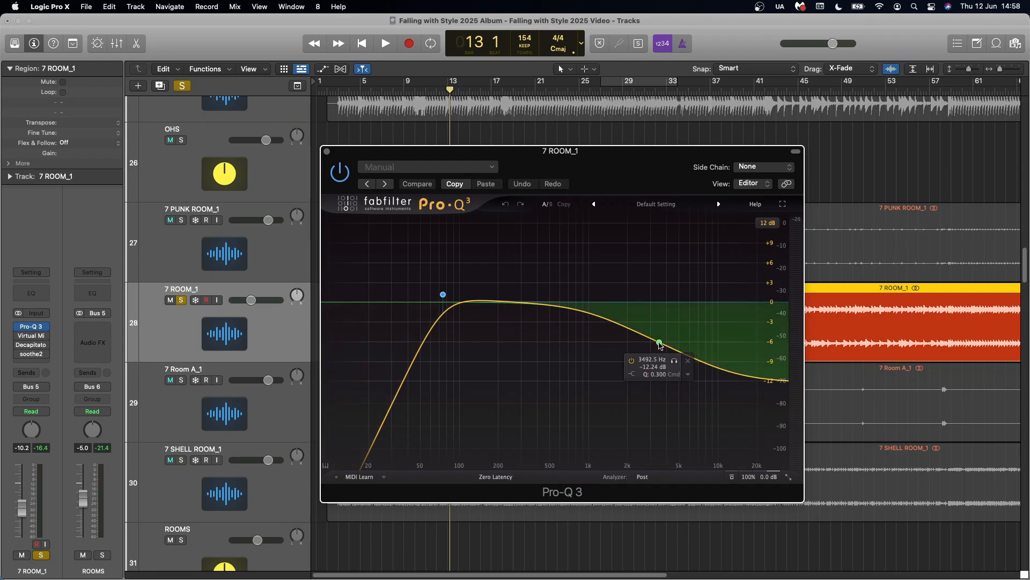
pyautogui.click(326, 152)
# Compare 7 ROOM_1 with FG-Stress active and bypassed in its Virtual Mix Rack, raising the Trimmer for level matching and resetting it to 0 dB
pyautogui.click(31, 335)
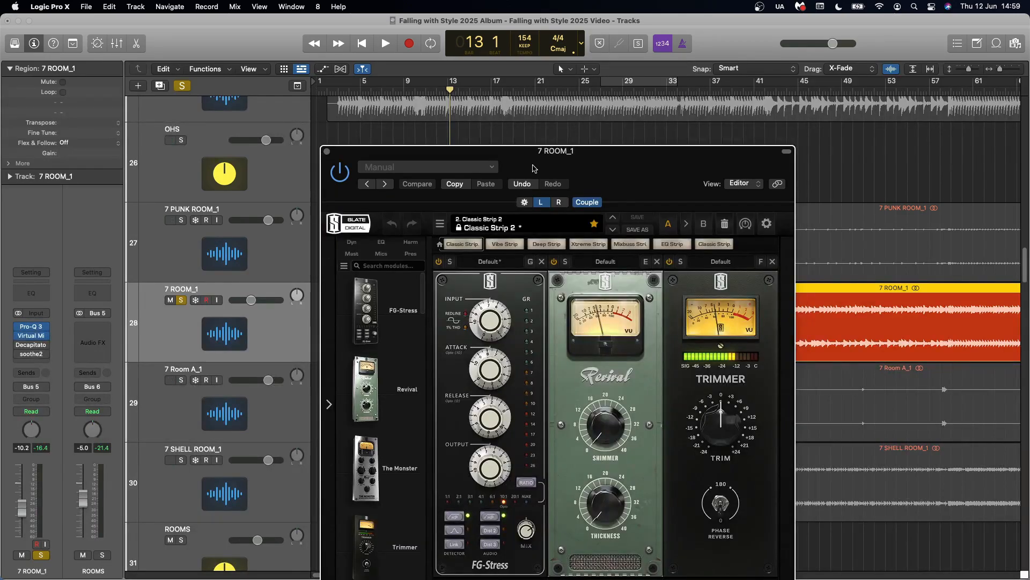
pyautogui.moveTo(623, 166); pyautogui.dragTo(624, 100)
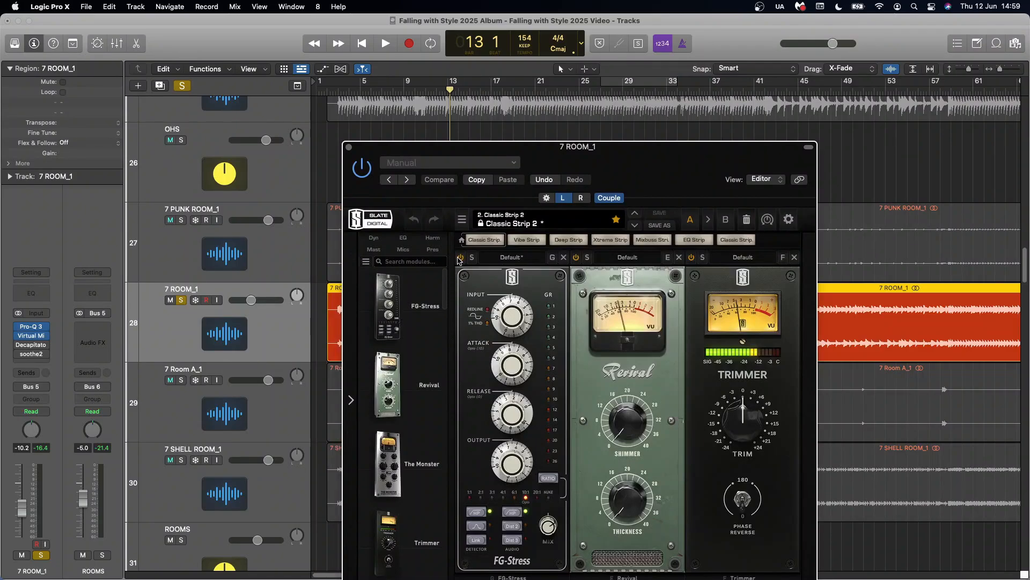
pyautogui.click(459, 258)
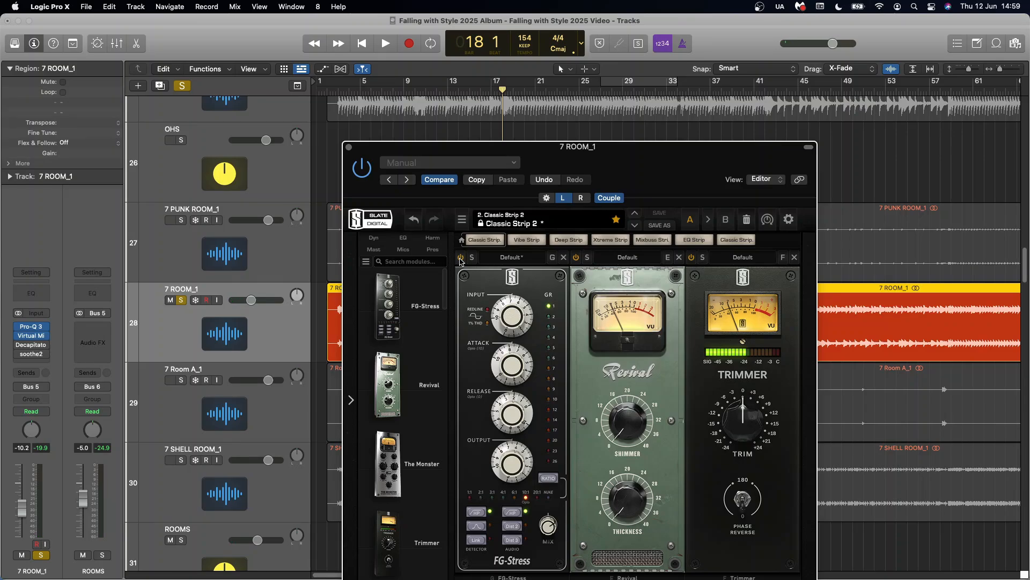
pyautogui.moveTo(750, 418)
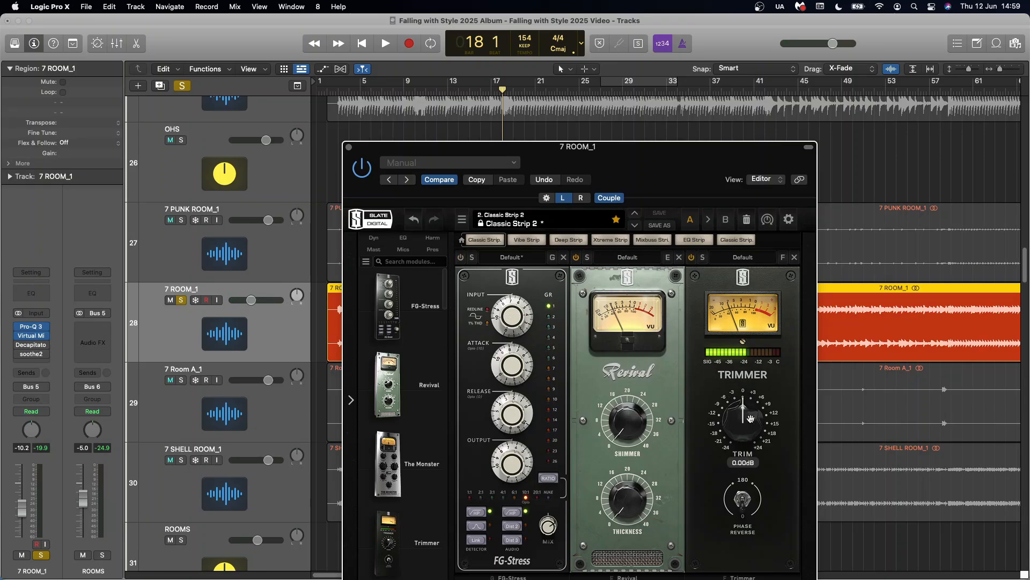
pyautogui.moveTo(750, 418); pyautogui.dragTo(753, 407)
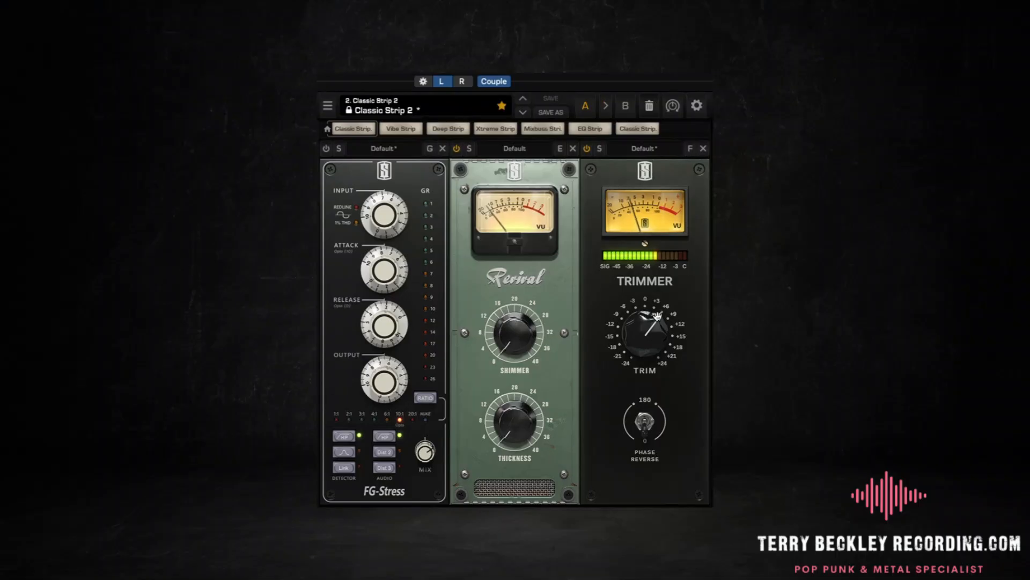
pyautogui.moveTo(650, 335)
pyautogui.doubleClick(651, 335)
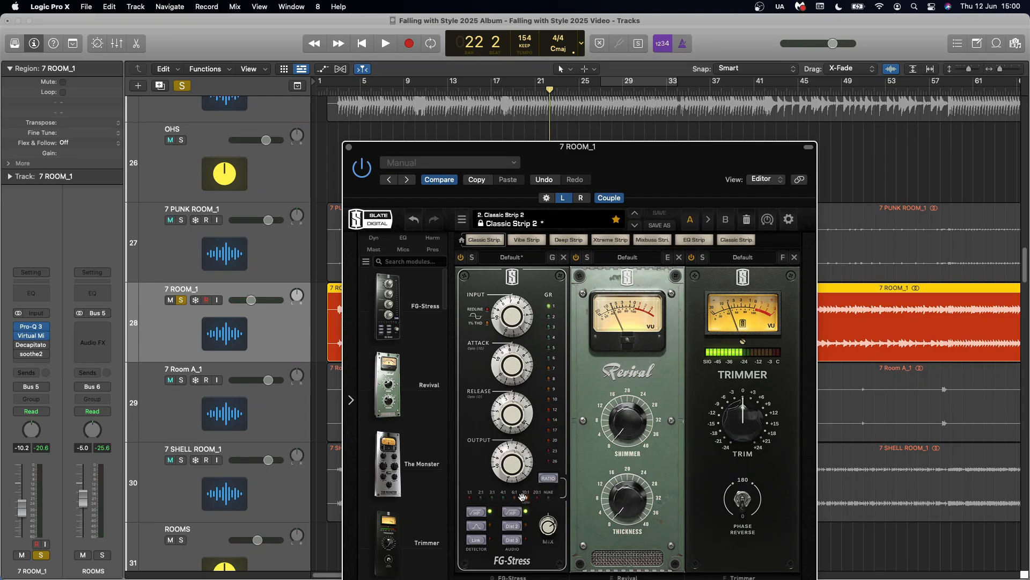
# Open Decapitator on the 7 ROOM_1 track and audition the saturation bypassed and active
pyautogui.click(33, 346)
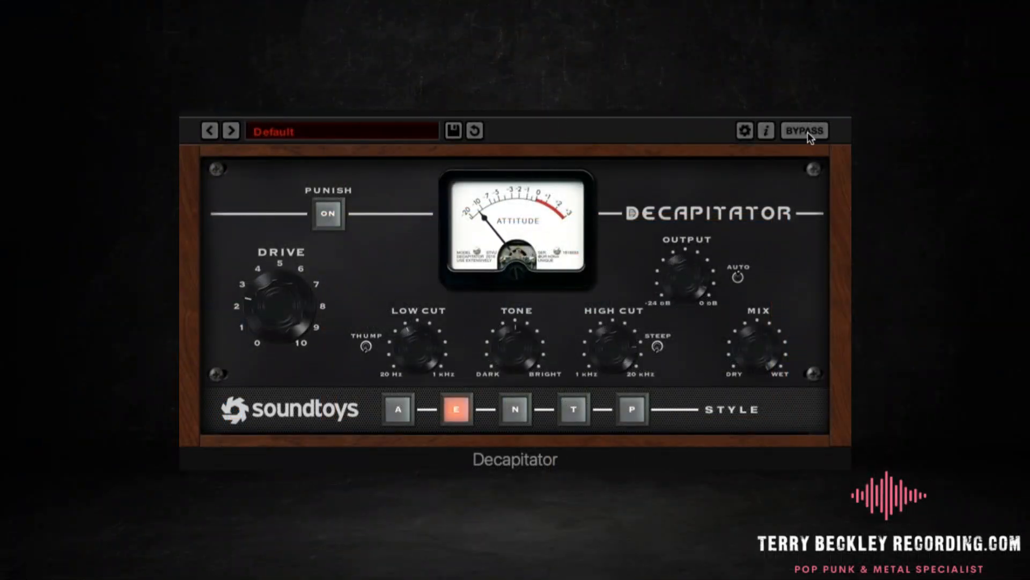
pyautogui.click(807, 132)
pyautogui.click(807, 132)
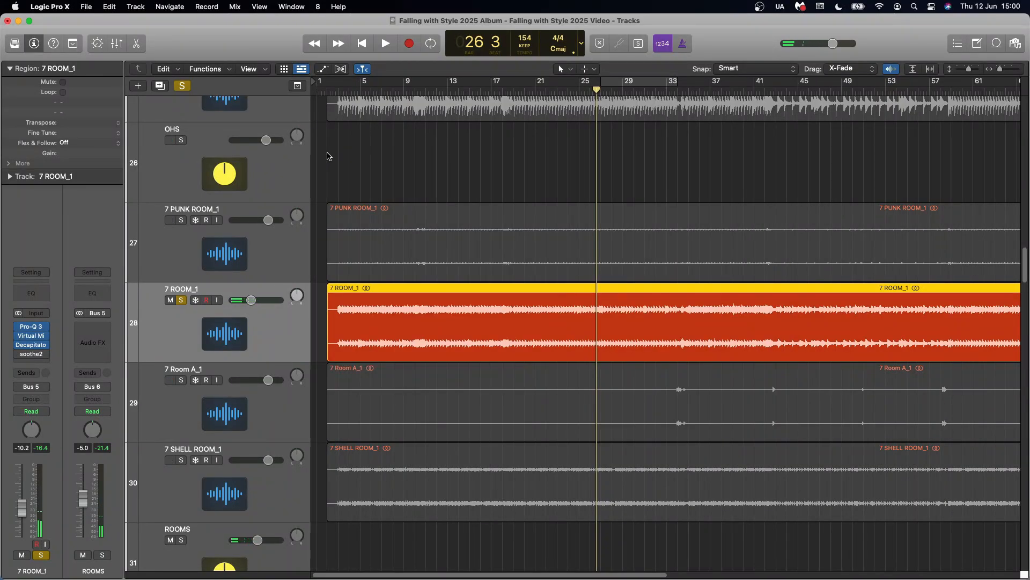
# Review the soothe2 settings on the 7 ROOM_1 track, close the plug-in and clear the solo
pyautogui.click(31, 356)
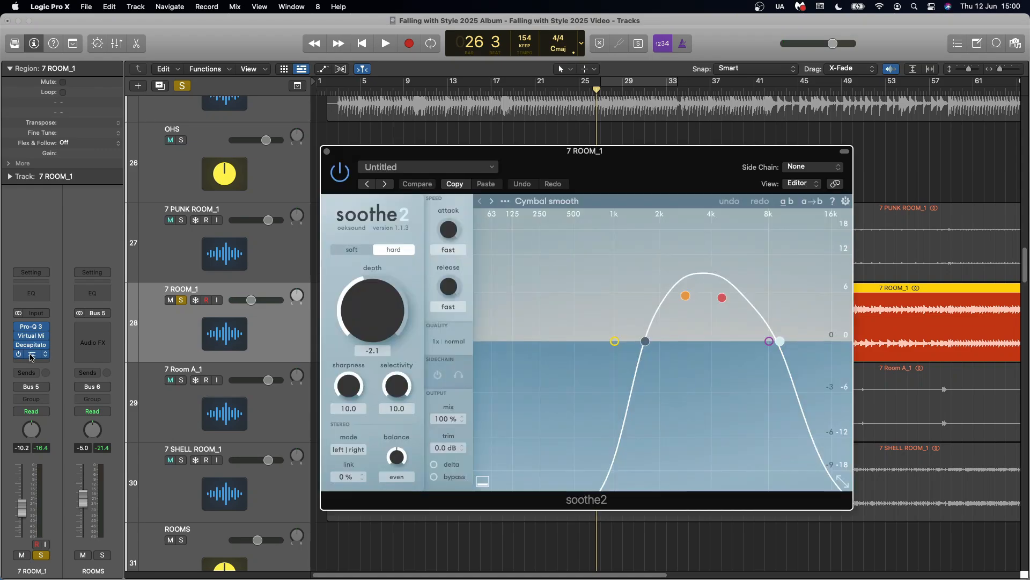
pyautogui.click(328, 152)
pyautogui.click(182, 86)
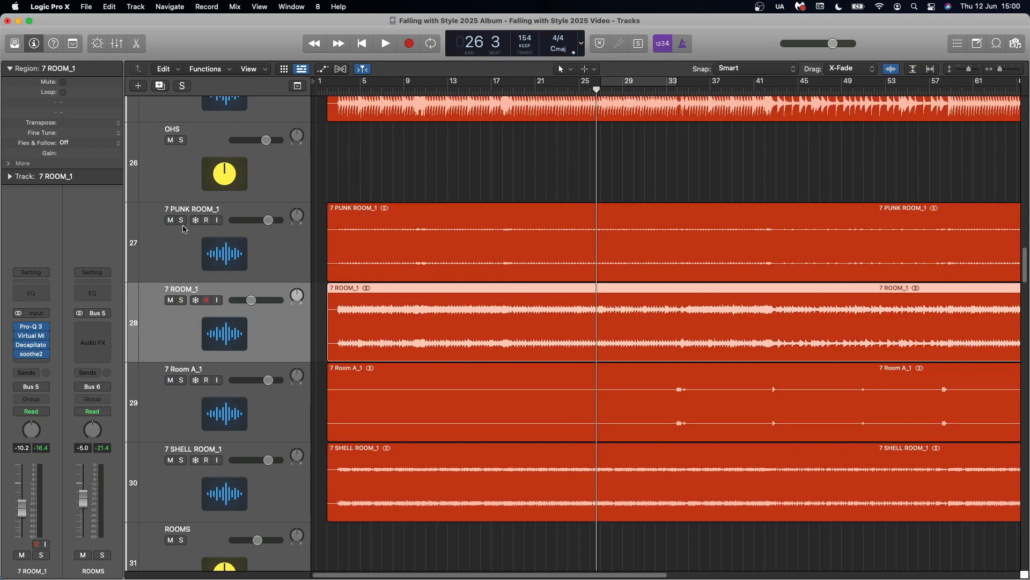
# Solo the 7 Room A_1 track, play it from about bar 33 and clear the solo
pyautogui.click(182, 404)
pyautogui.click(181, 380)
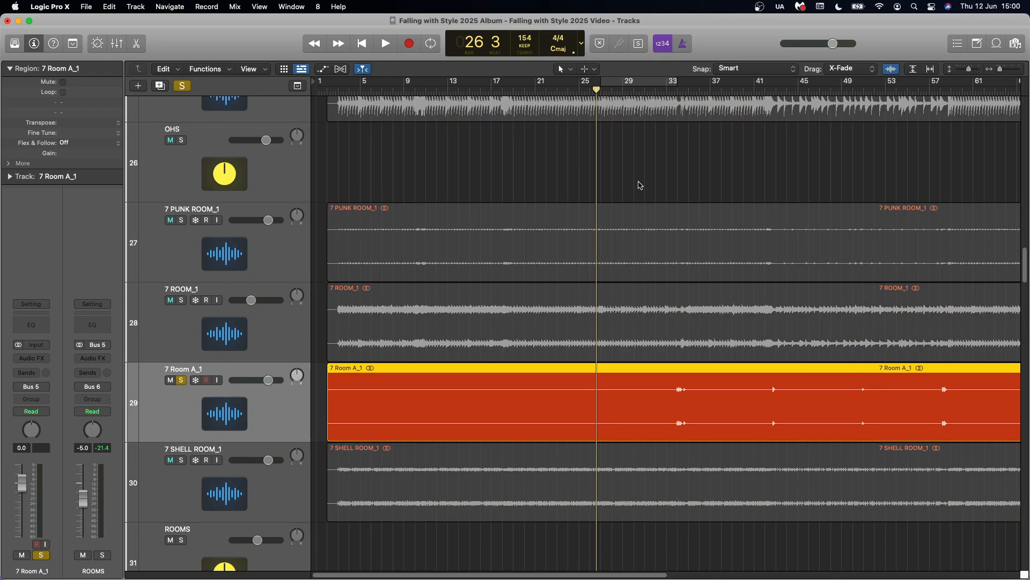
pyautogui.click(675, 90)
pyautogui.press('space')
pyautogui.press('space')
pyautogui.click(182, 86)
# Select and solo the 7 SHELL ROOM_1 track and play it for a couple of bars
pyautogui.scroll(-3, 199, 340)
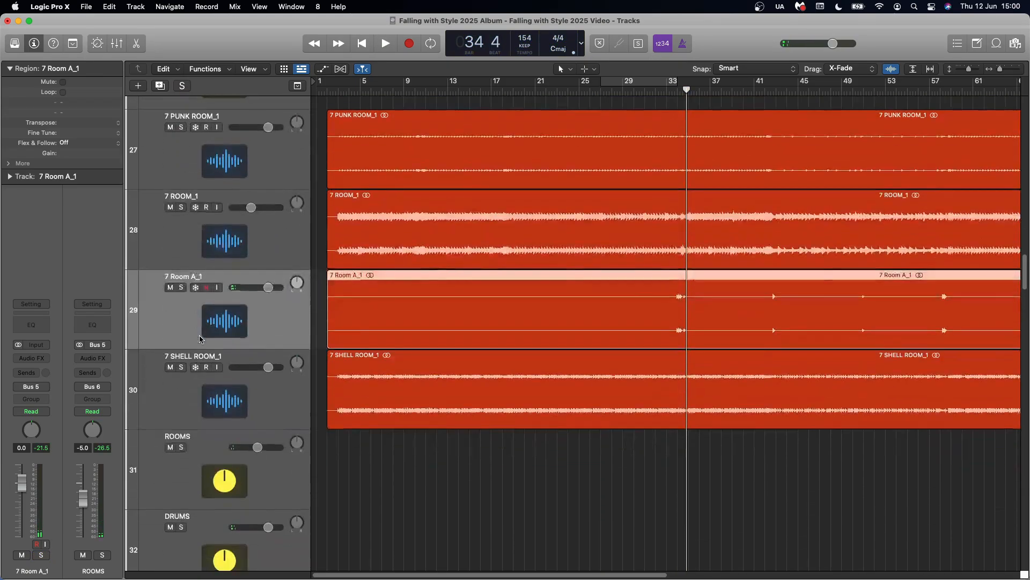
pyautogui.click(269, 412)
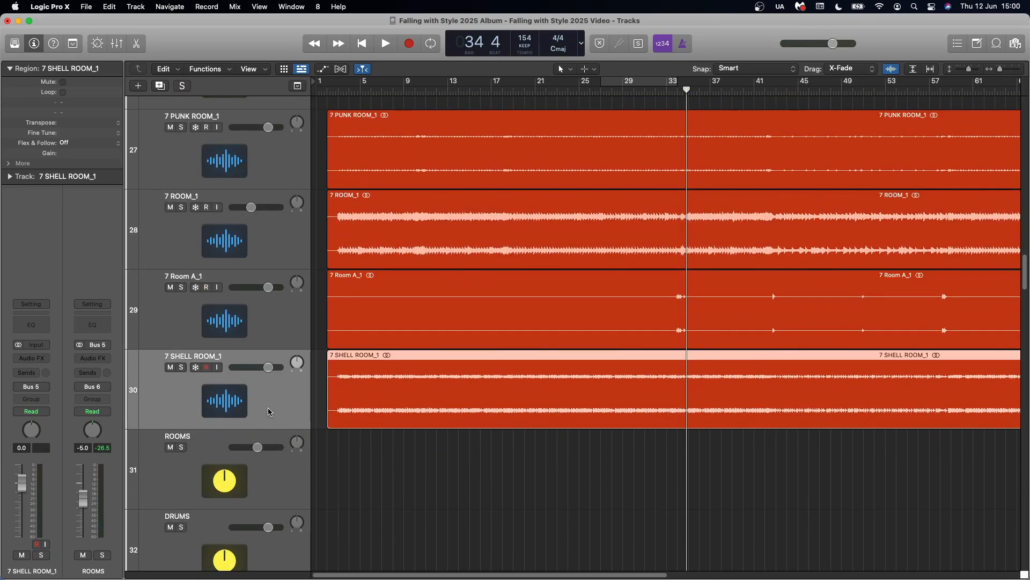
pyautogui.click(179, 369)
pyautogui.press('space')
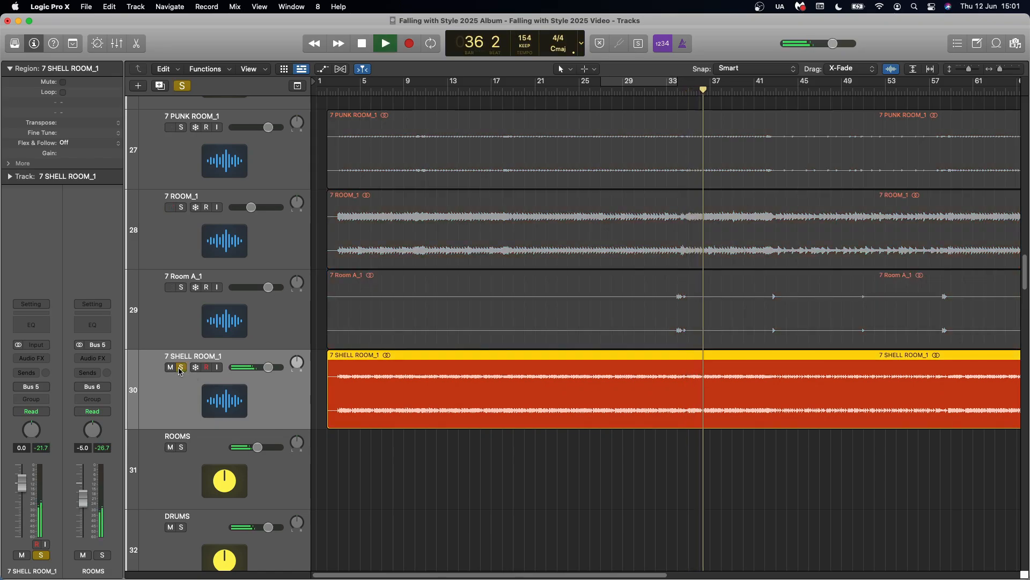
pyautogui.press('space')
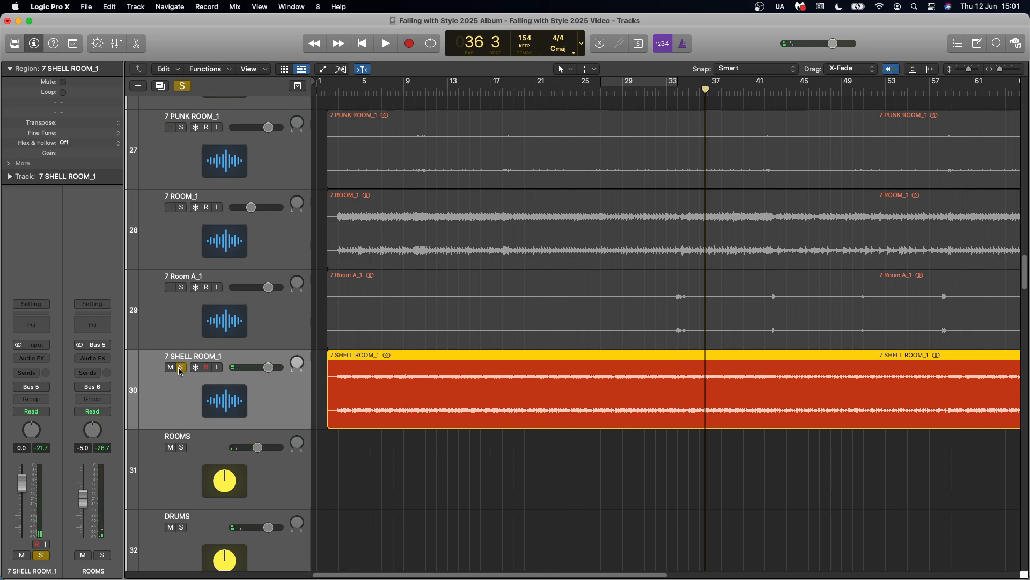
# Solo 7 PUNK ROOM_1 and 7 ROOM_1 together with 7 SHELL ROOM_1, and clear all solos when done
pyautogui.click(265, 239)
pyautogui.click(275, 161)
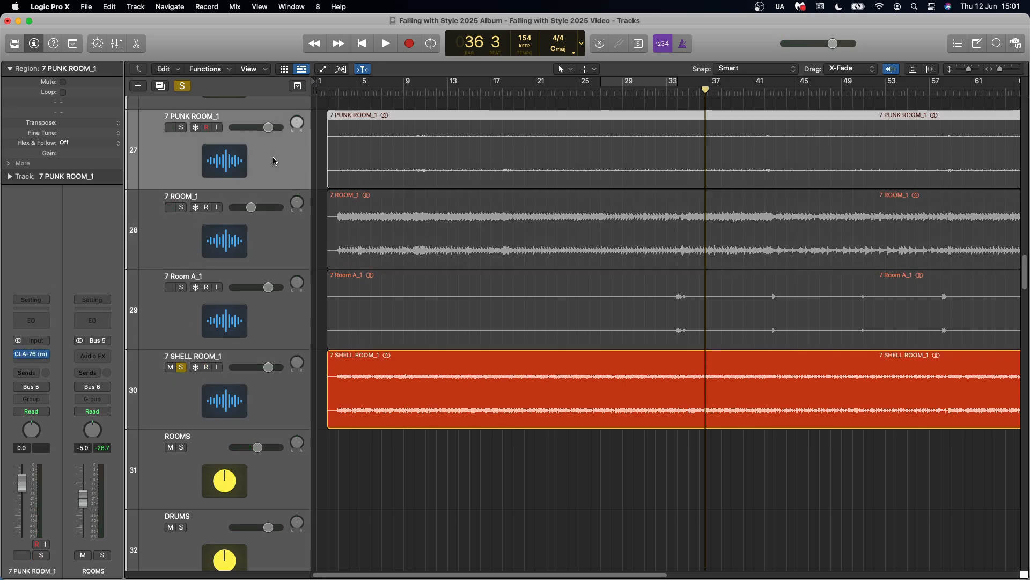
pyautogui.click(182, 128)
pyautogui.click(183, 208)
pyautogui.click(183, 246)
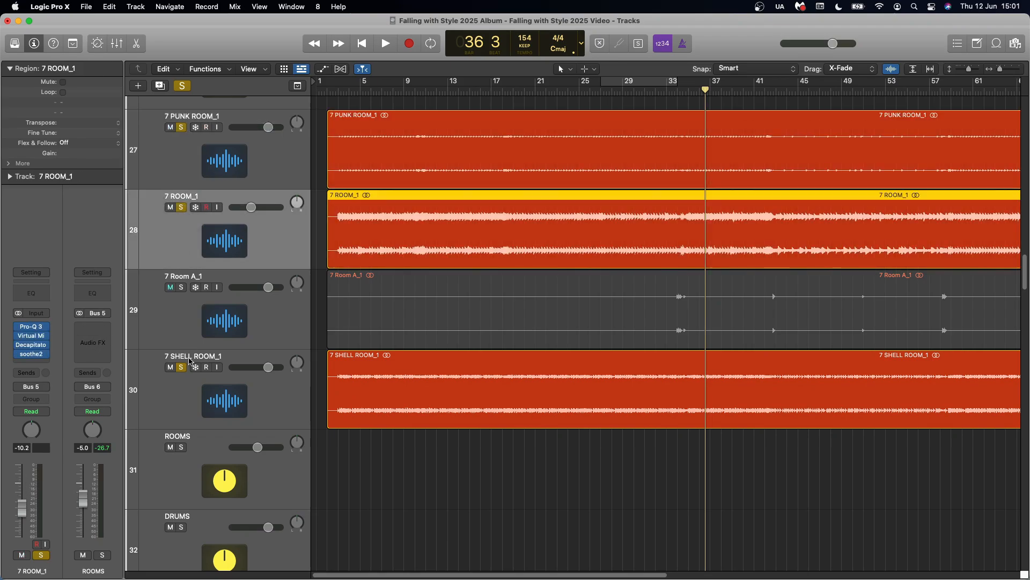
pyautogui.click(179, 406)
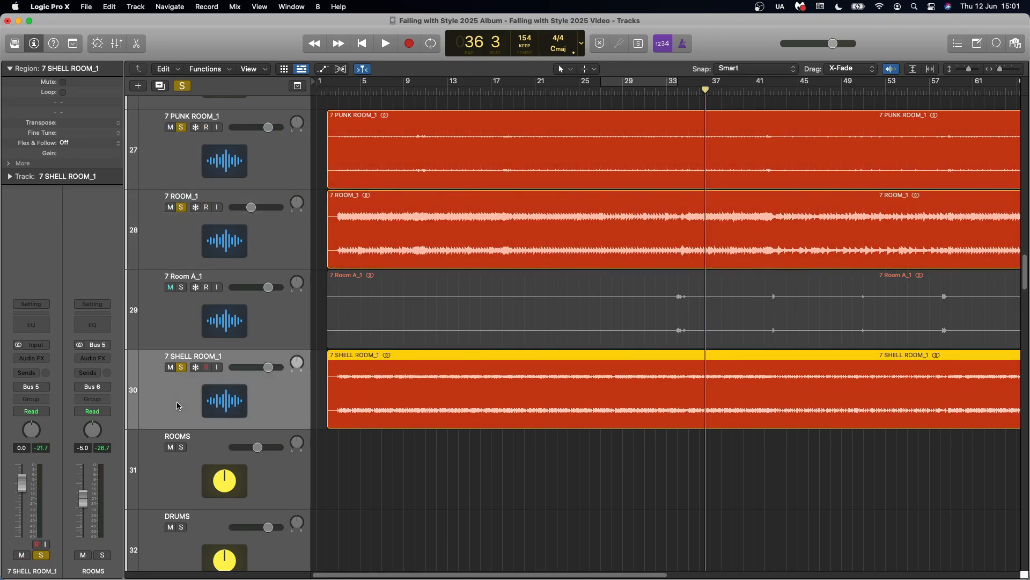
pyautogui.click(182, 86)
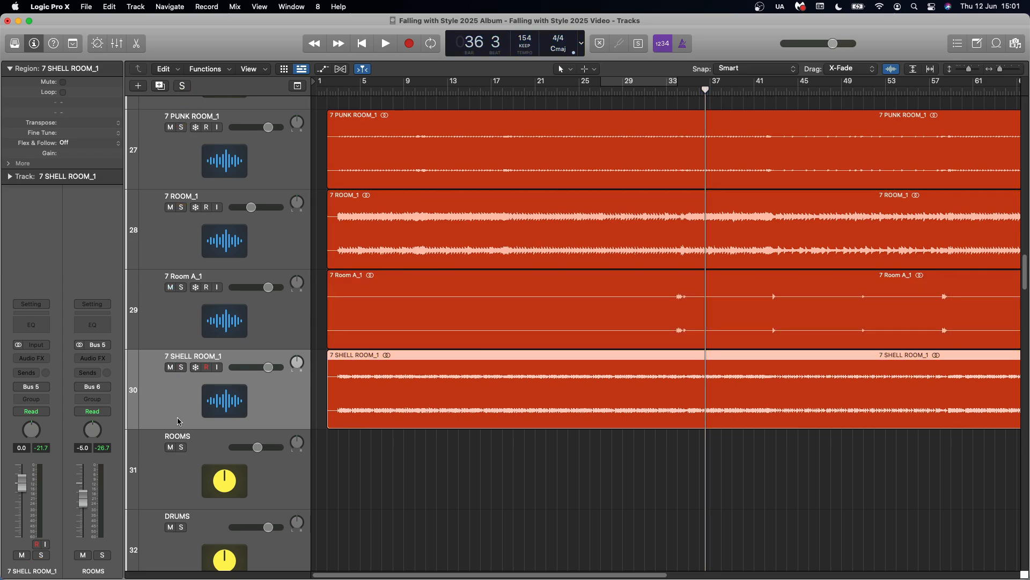
# Solo the ROOMS bus, play the combined rooms from about bar 3 and clear the solo
pyautogui.click(181, 452)
pyautogui.click(184, 470)
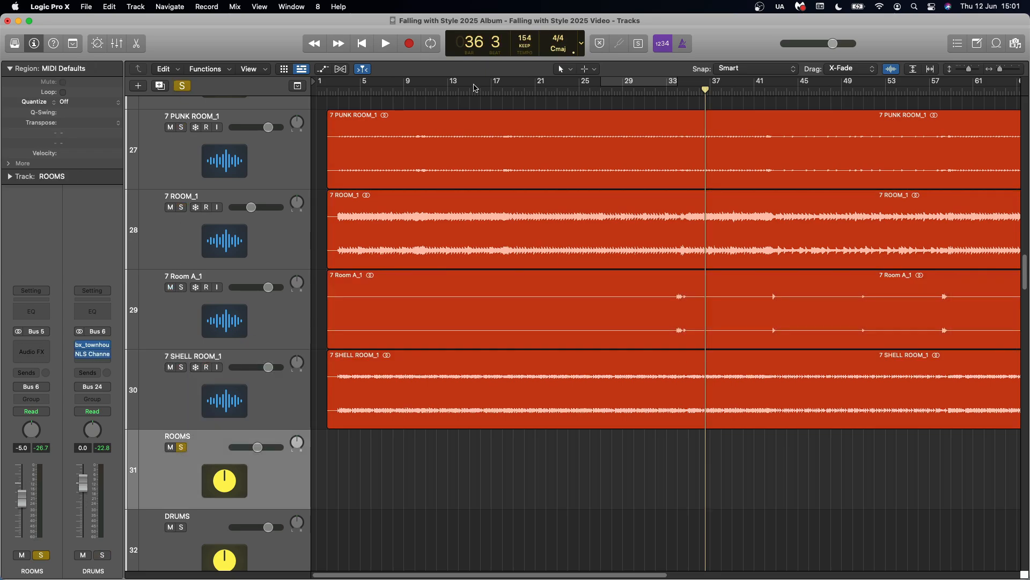
pyautogui.click(338, 90)
pyautogui.press('space')
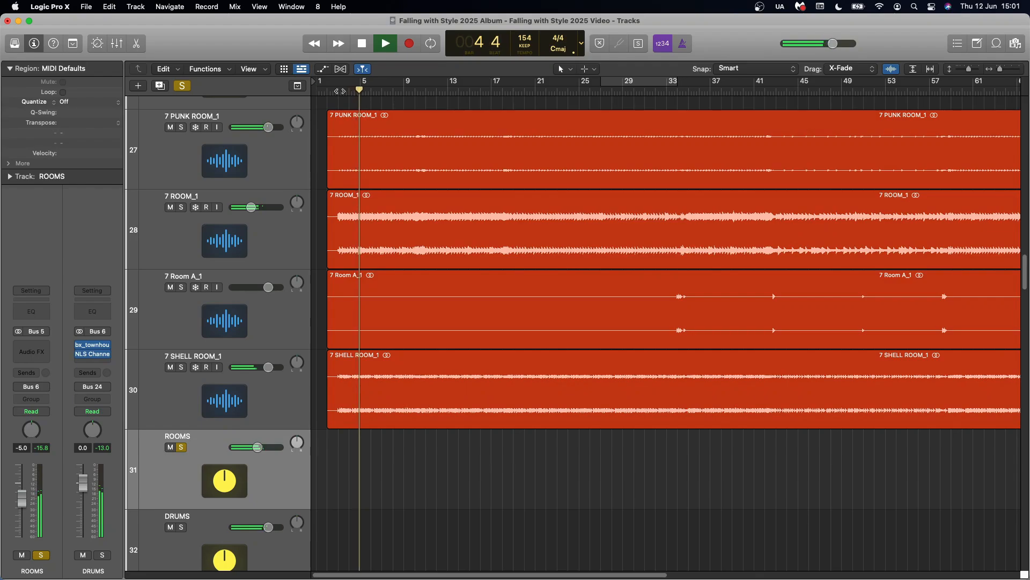
pyautogui.press('space')
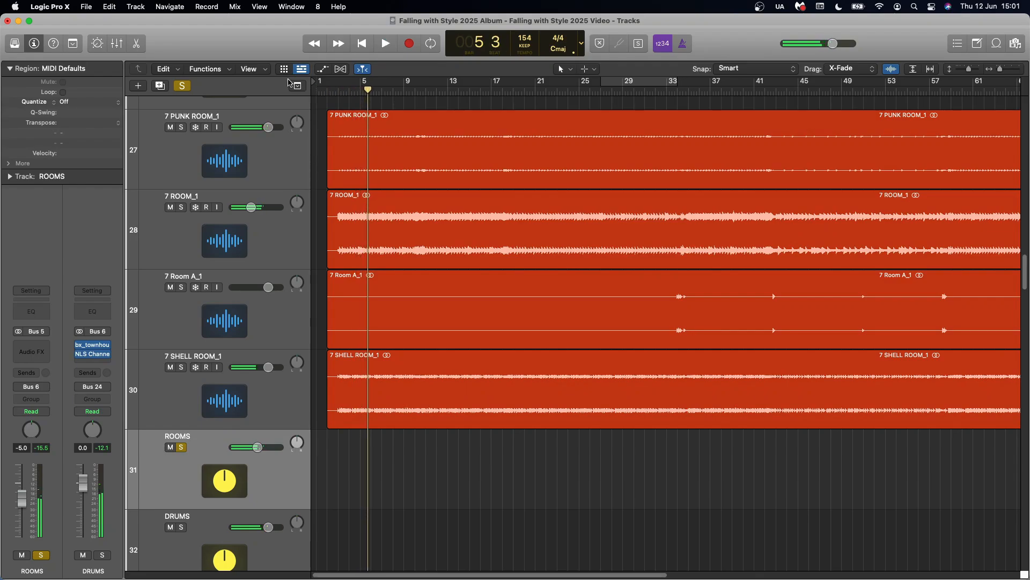
pyautogui.click(183, 86)
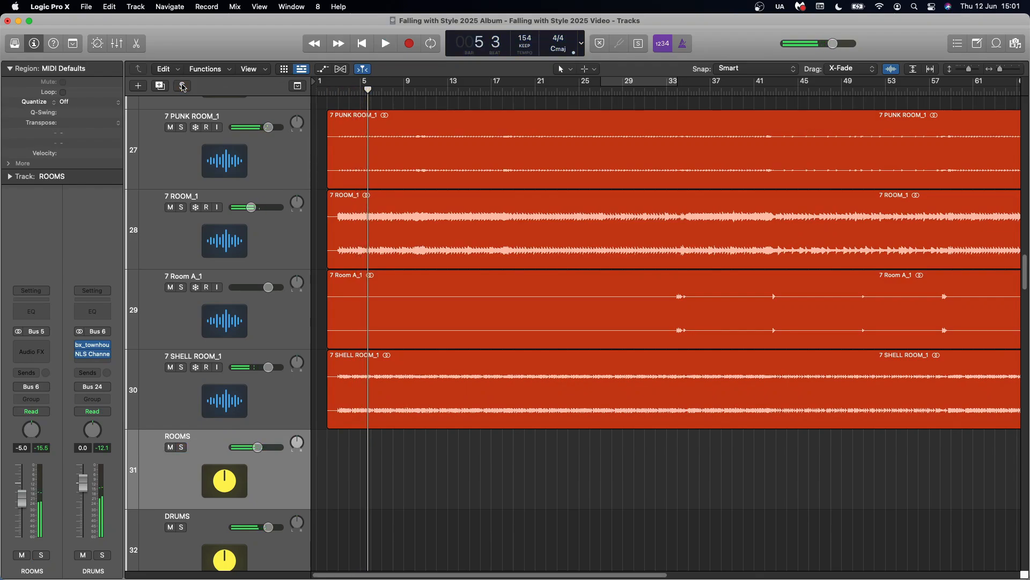
# Solo the DRUMS bus and play it from about bar 5, toggling the ROOMS mute to compare the drums with and without rooms
pyautogui.click(170, 448)
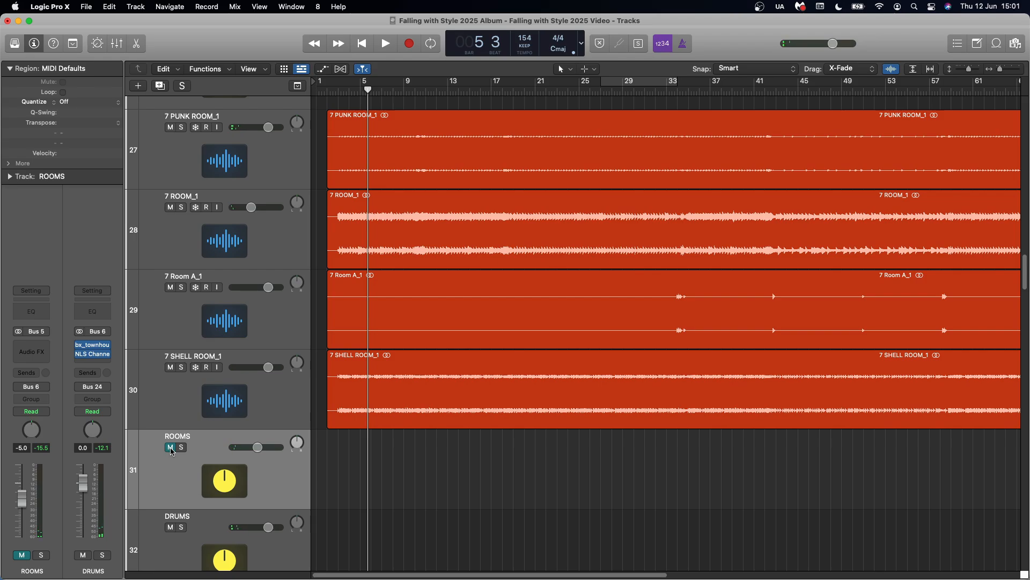
pyautogui.click(182, 527)
pyautogui.press('space')
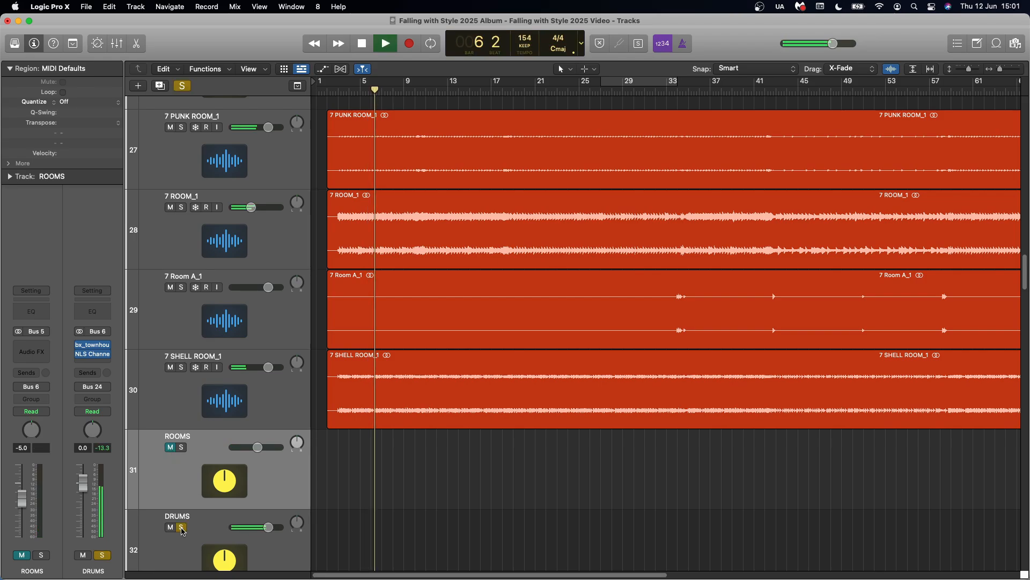
pyautogui.click(170, 448)
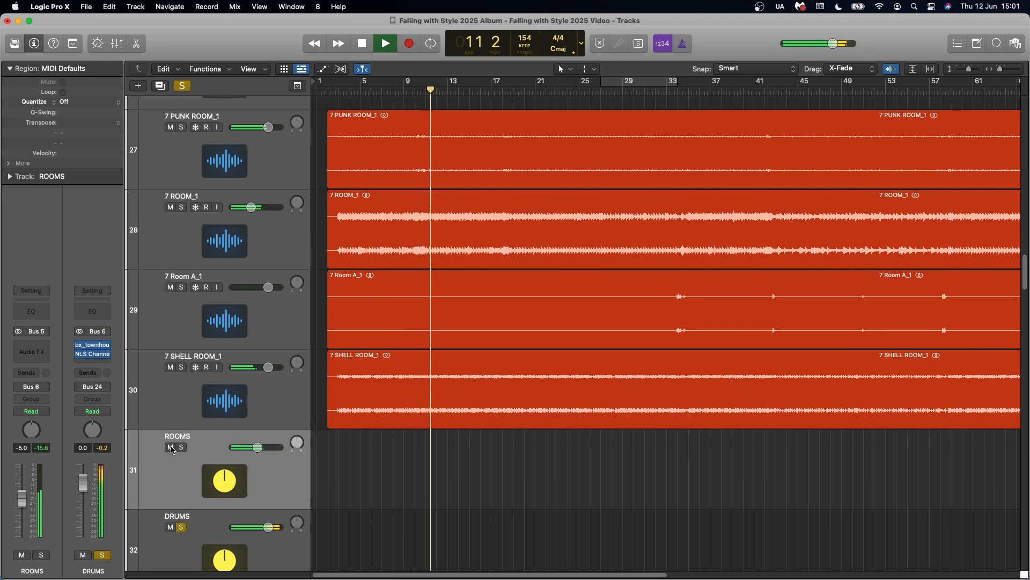
pyautogui.click(170, 448)
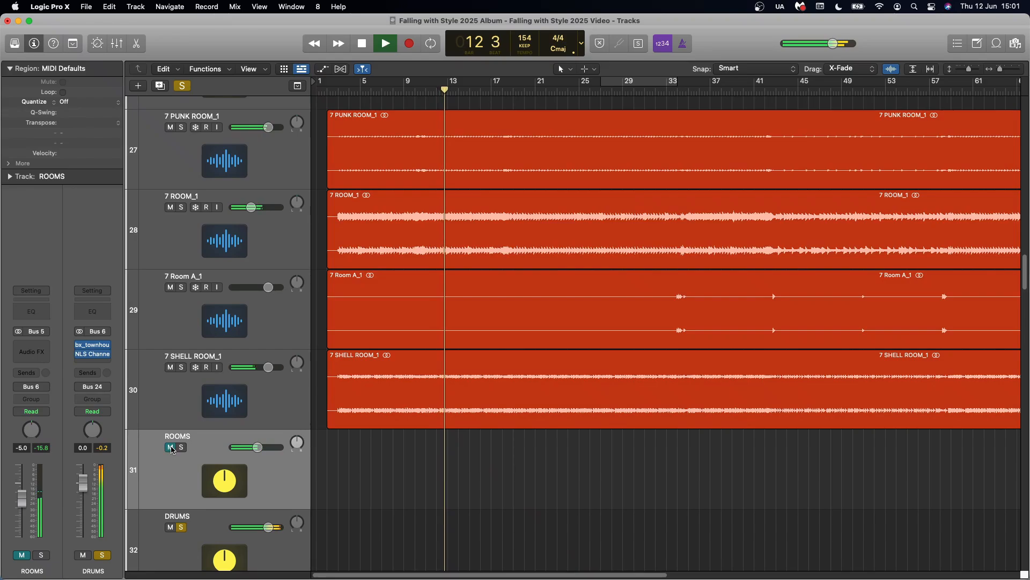
pyautogui.press('space')
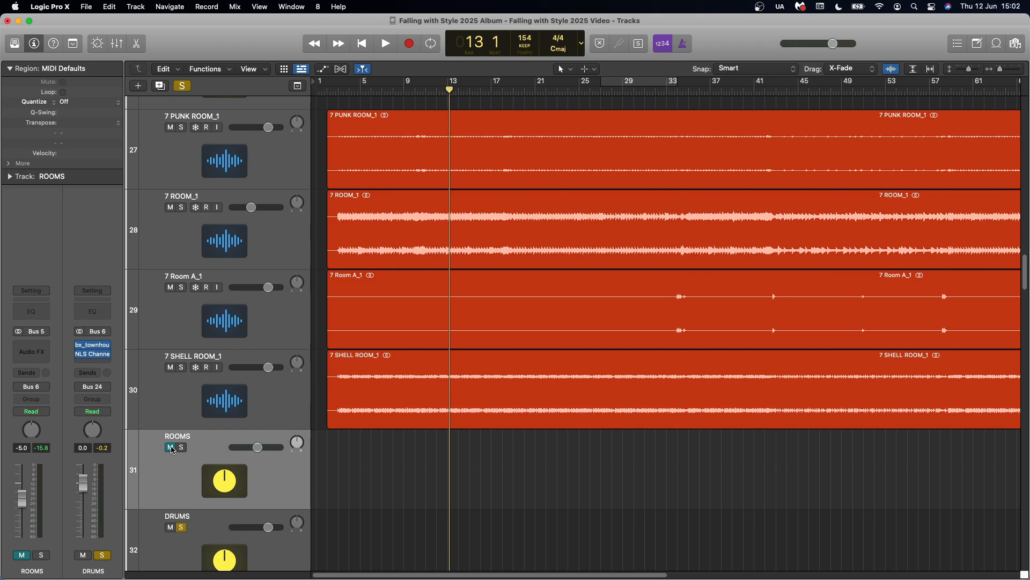
# Clear the DRUMS solo and play the full mix from bar 13, switching the ROOMS mute on and off and leaving ROOMS unmuted
pyautogui.click(171, 447)
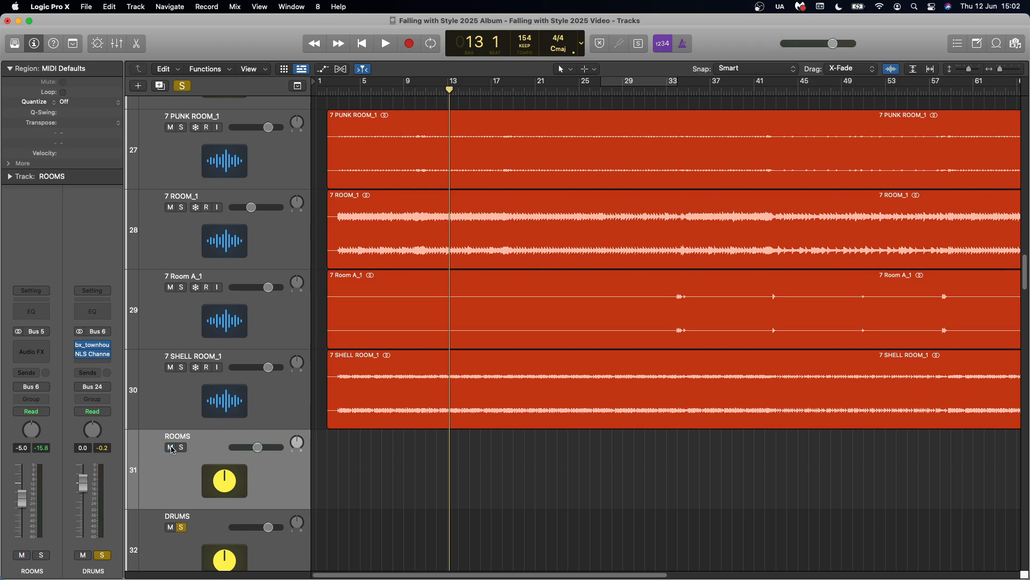
pyautogui.click(182, 528)
pyautogui.click(171, 447)
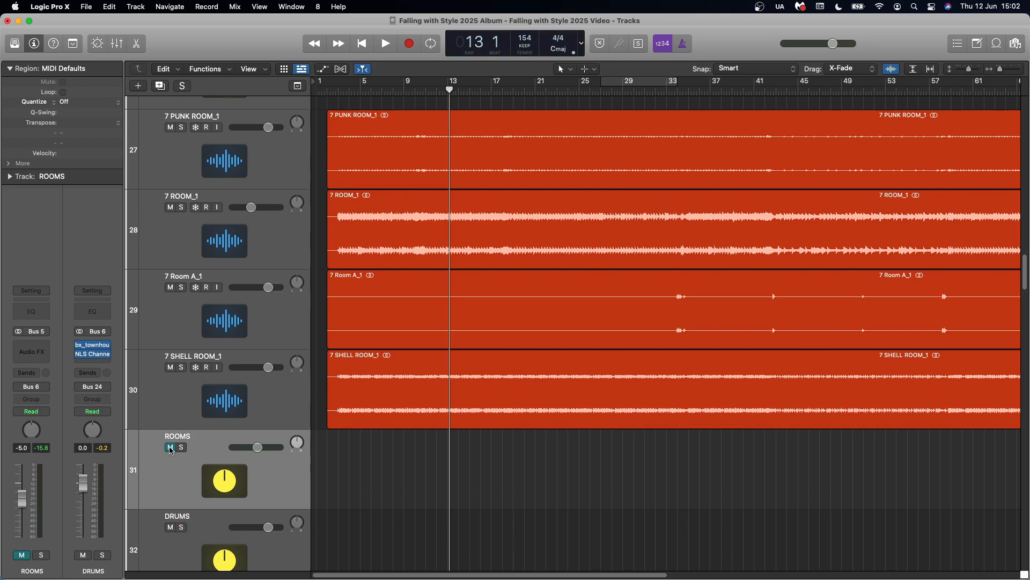
pyautogui.press('space')
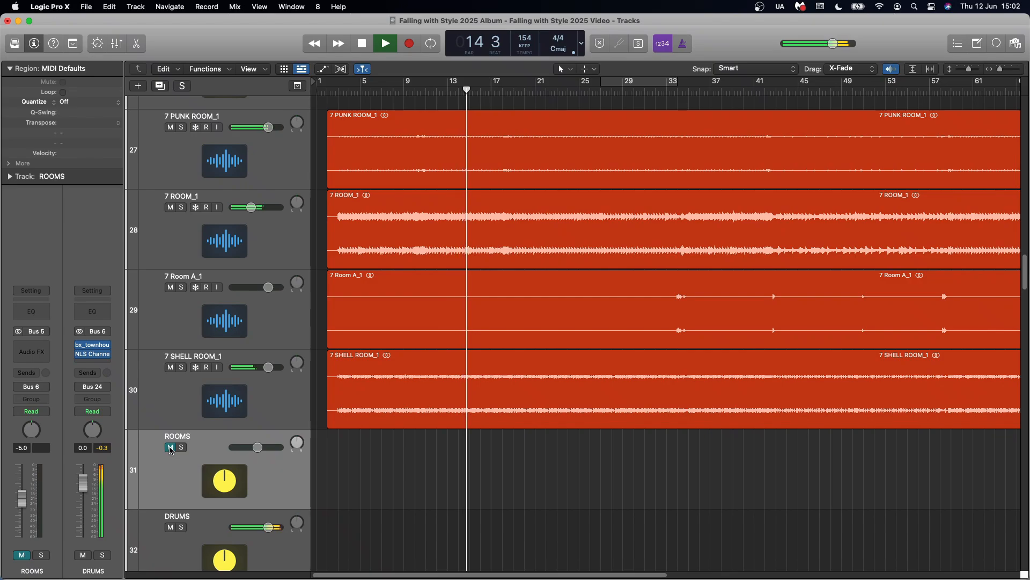
pyautogui.press('space')
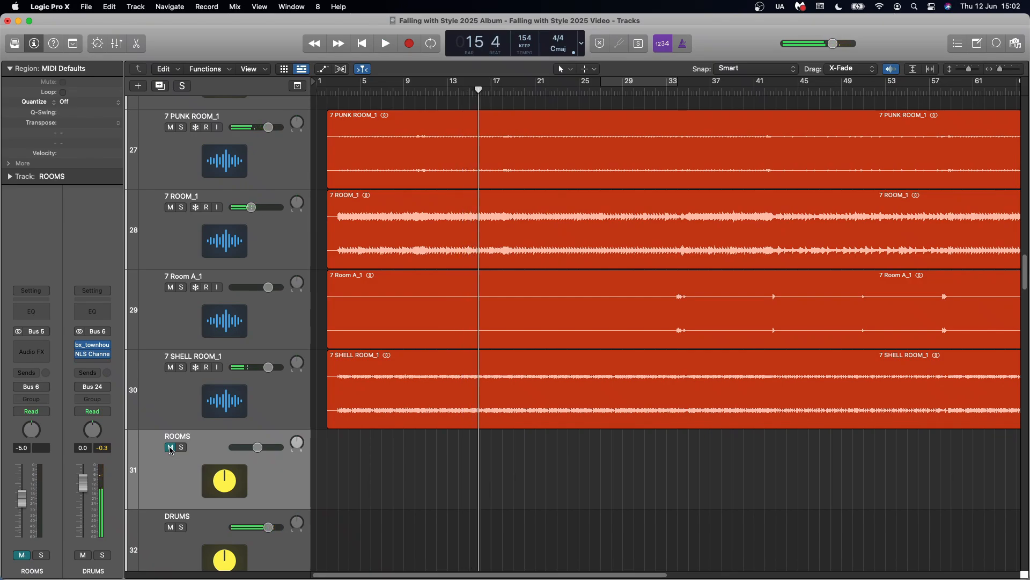
pyautogui.click(170, 447)
pyautogui.press('space')
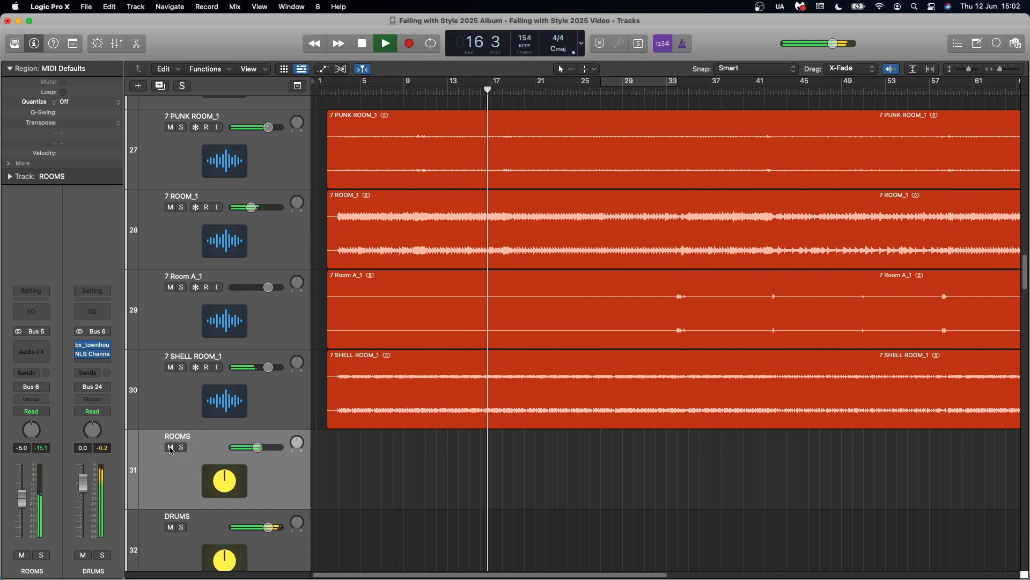
pyautogui.click(170, 448)
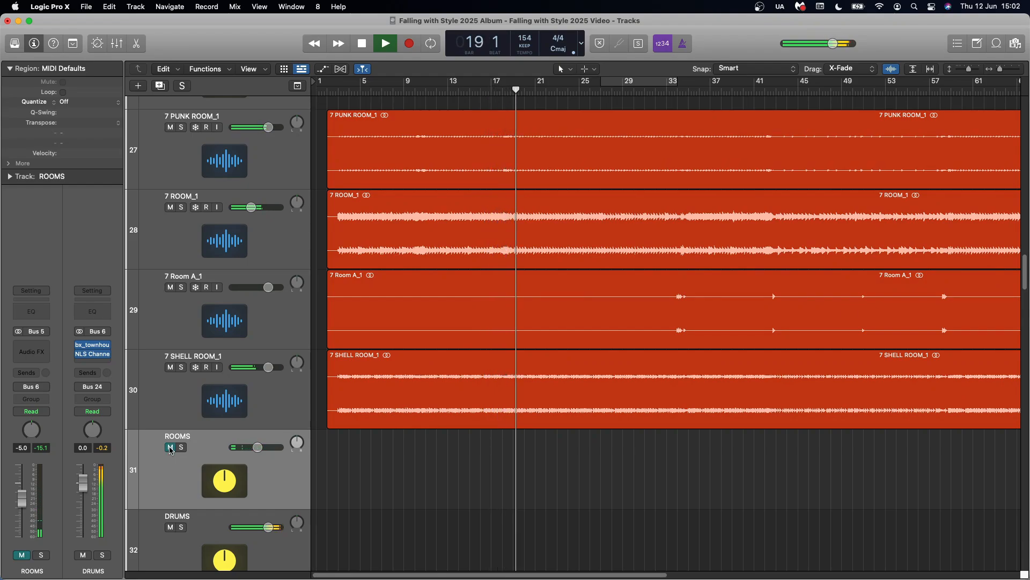
pyautogui.click(171, 448)
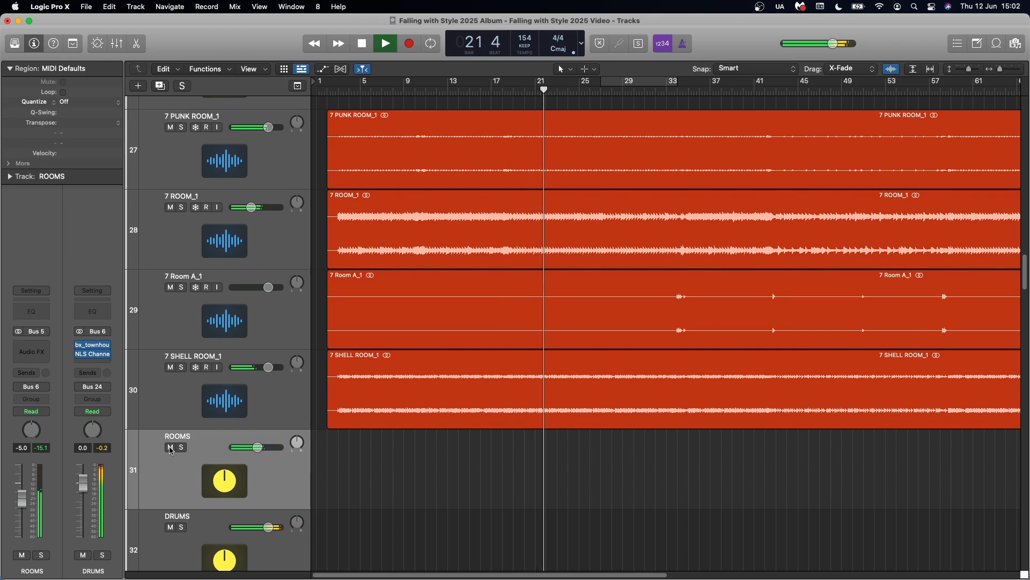
pyautogui.press('space')
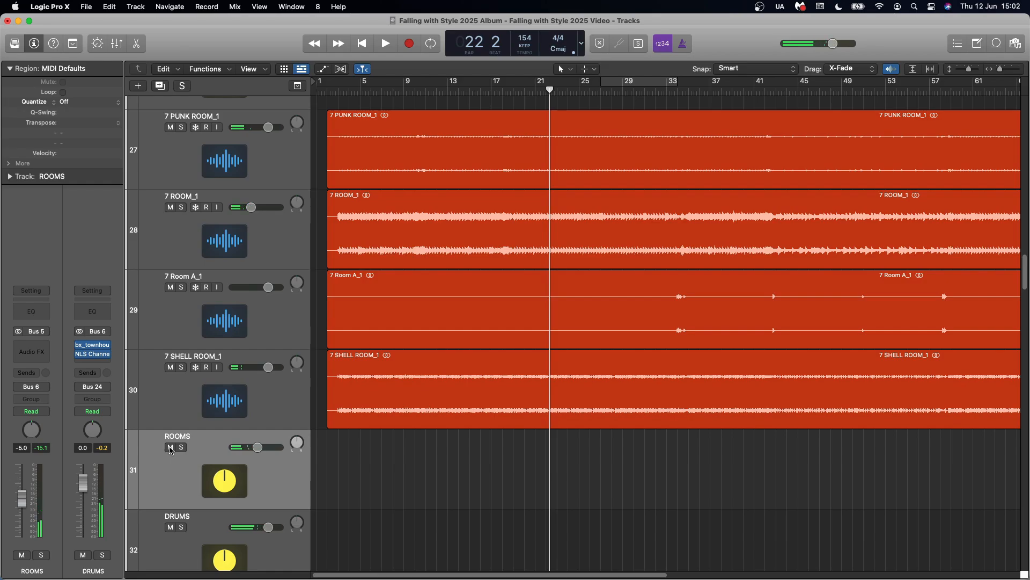
# Select the DRUMS bus and view its NLS Channel and bx_townhouse Buss Compressor plug-ins, closing both when done
pyautogui.scroll(-3, 190, 446)
pyautogui.click(280, 484)
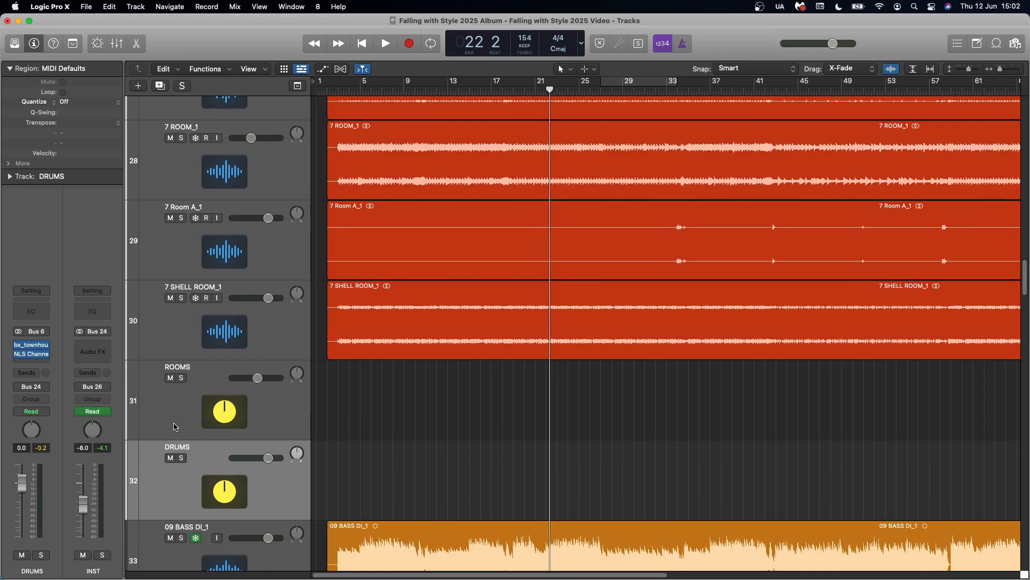
pyautogui.click(33, 356)
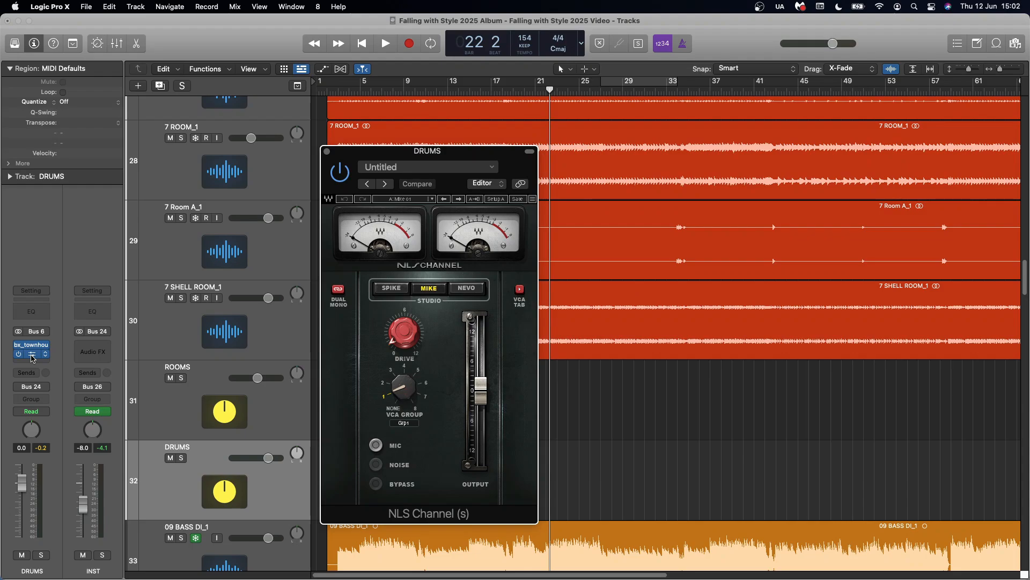
pyautogui.moveTo(402, 340)
pyautogui.click(31, 345)
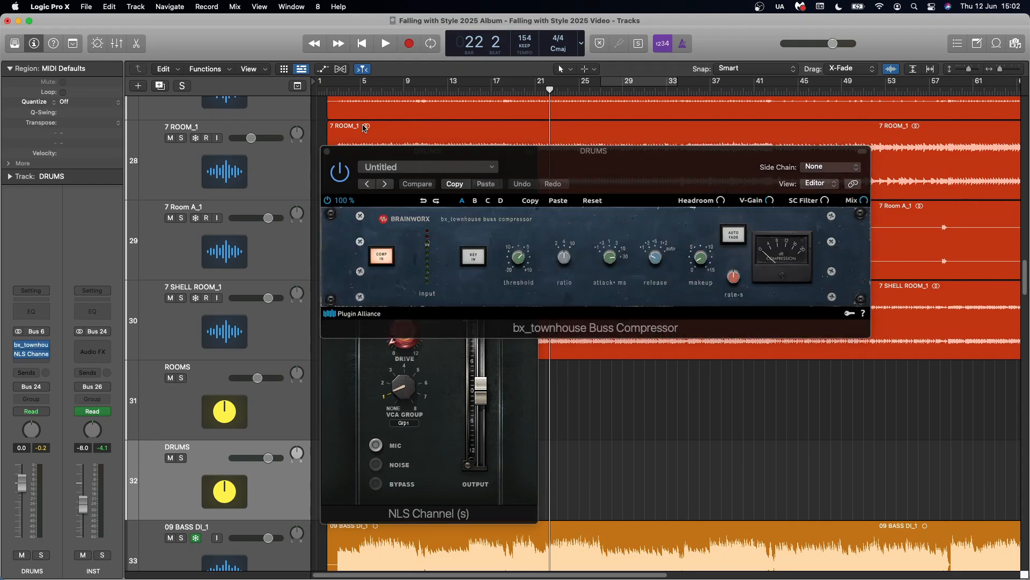
pyautogui.click(328, 151)
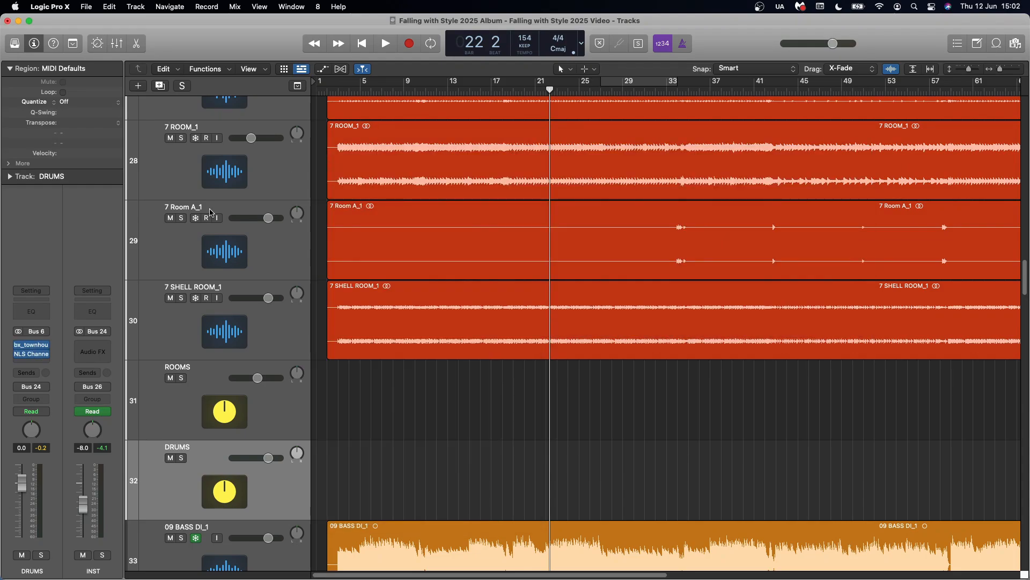
# Solo DRUMS and audition its bx_townhouse Buss Compressor from about bar 22, bypassing and re-enabling it before closing the plug-in
pyautogui.click(32, 347)
pyautogui.click(182, 457)
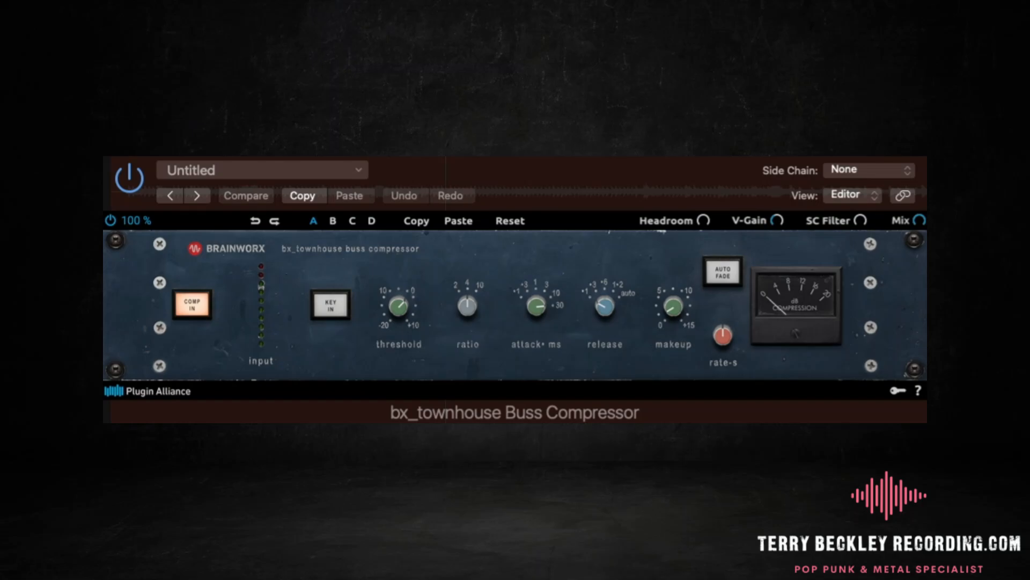
pyautogui.click(111, 220)
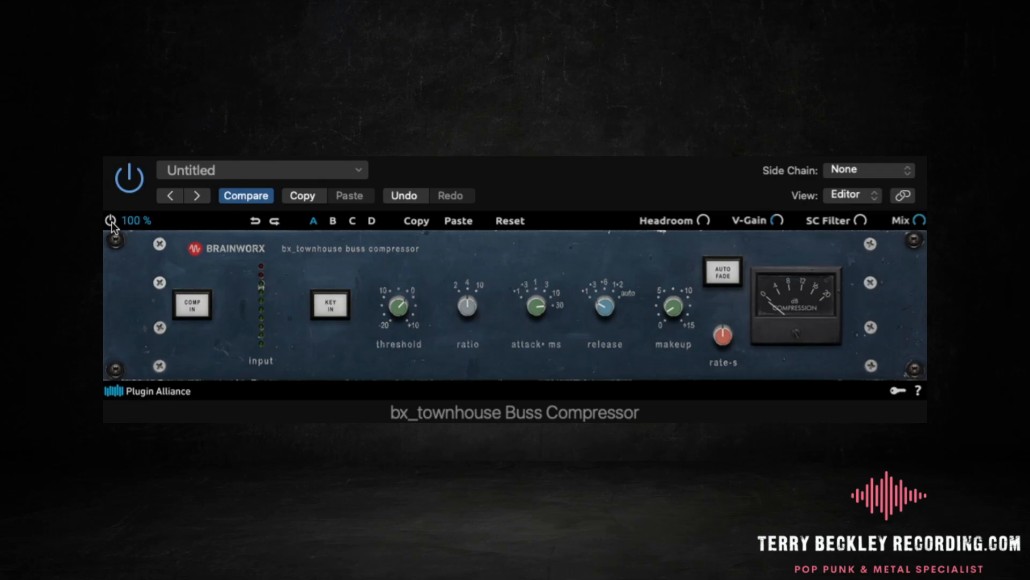
pyautogui.click(110, 220)
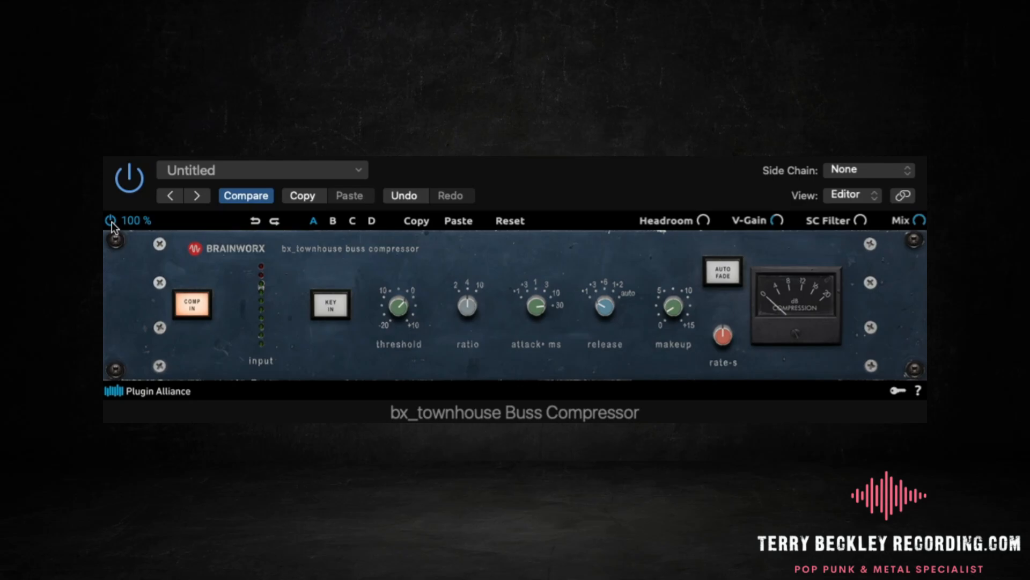
pyautogui.click(603, 306)
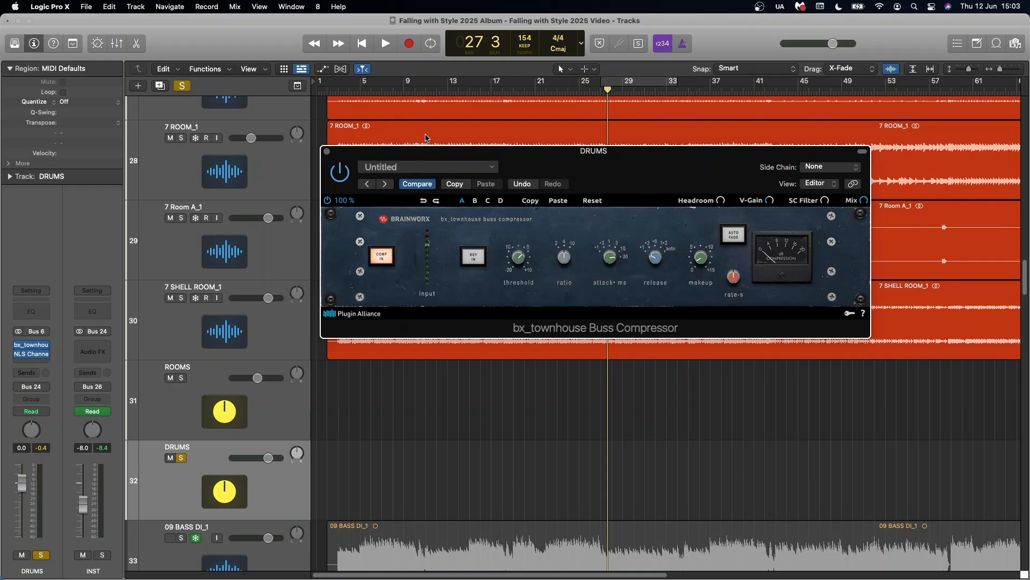
pyautogui.press('super+w')
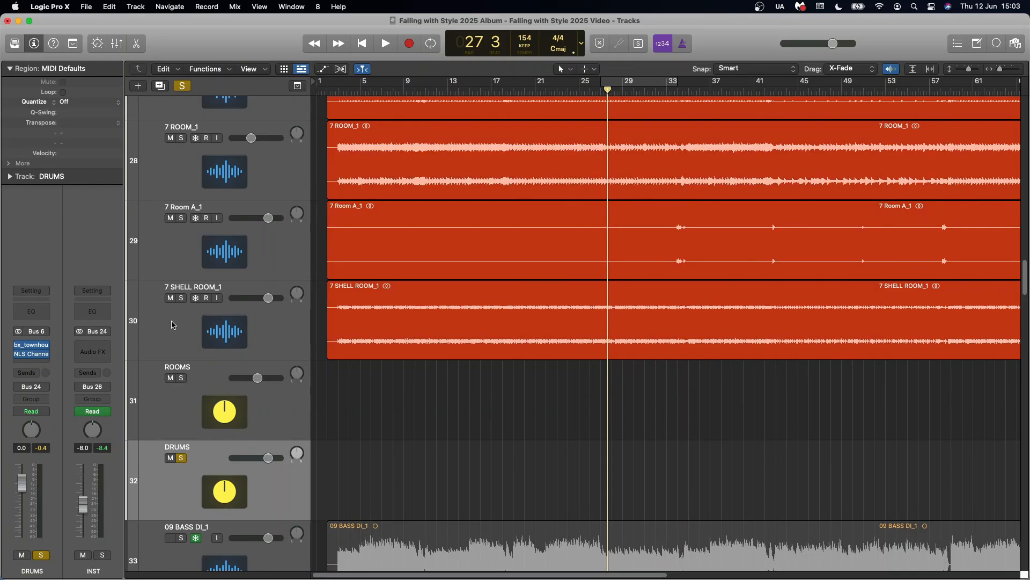
# Open the NLS Channel on DRUMS, play the soloed bus from about bar 27, close the plug-in and clear the solo
pyautogui.click(33, 355)
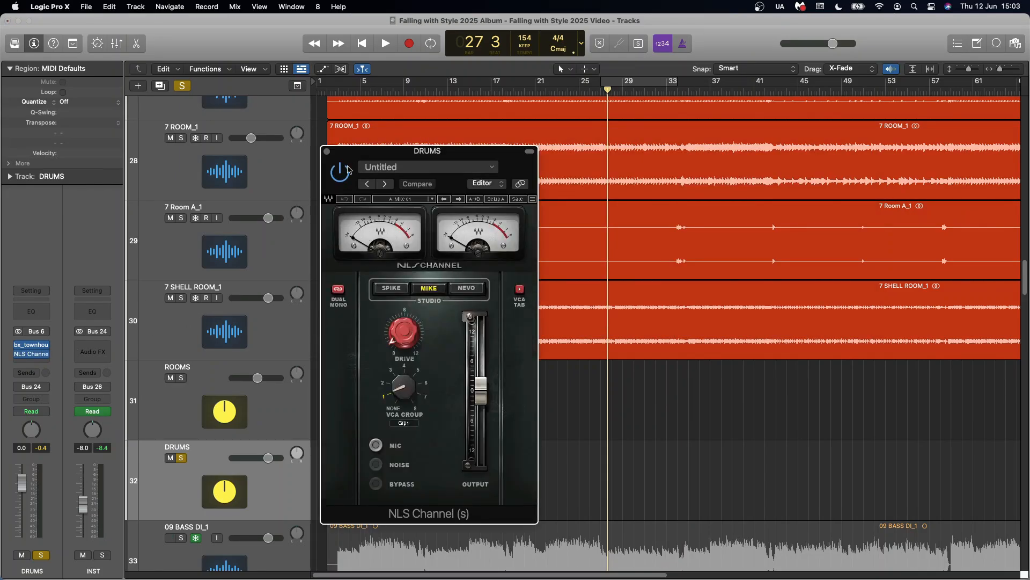
pyautogui.press('space')
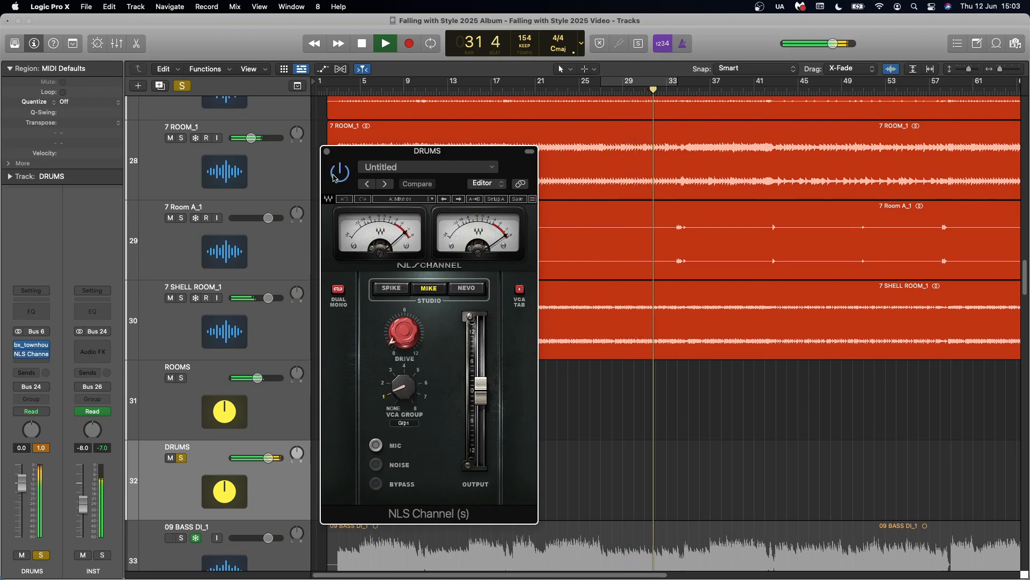
pyautogui.press('space')
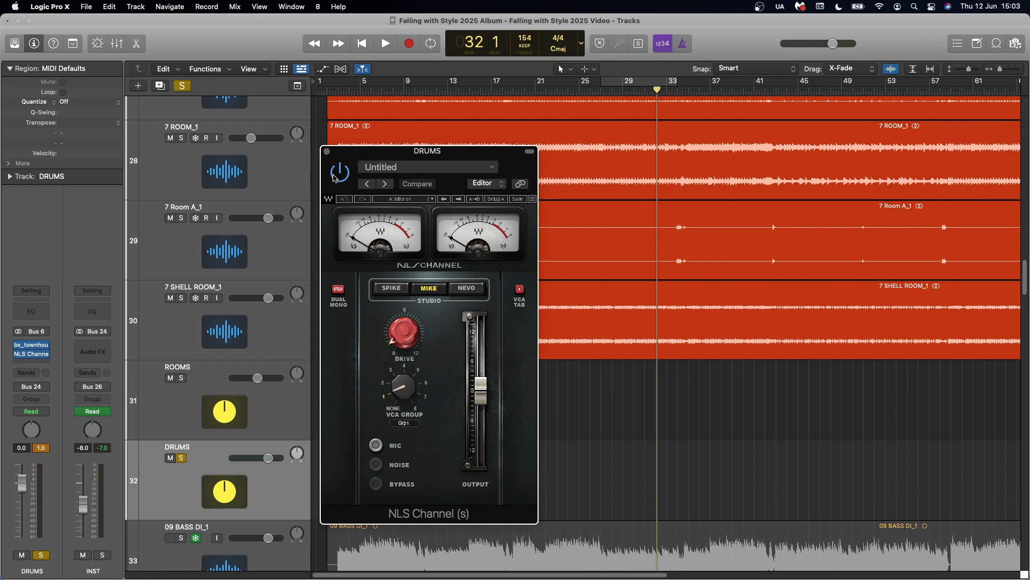
pyautogui.click(327, 151)
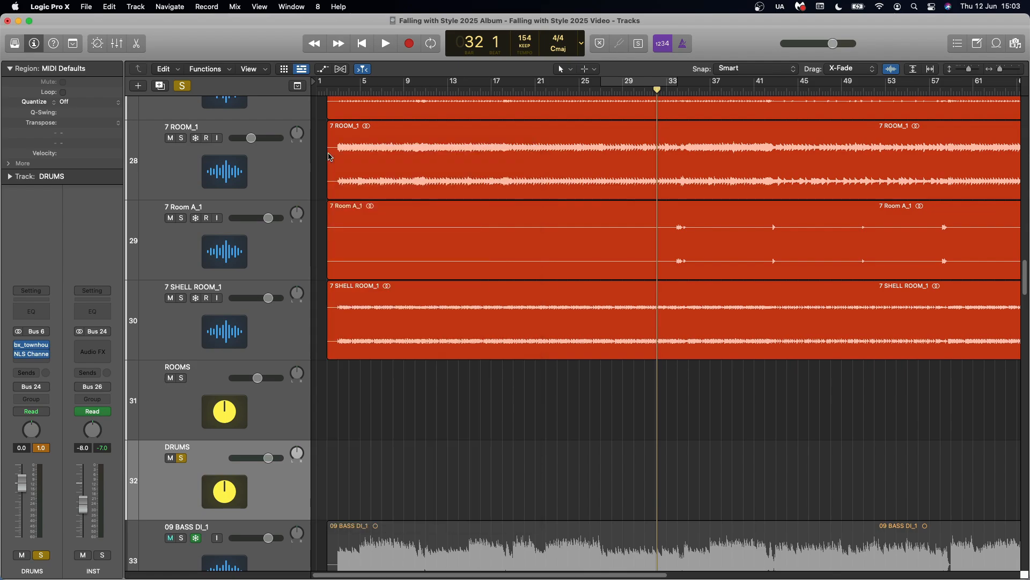
pyautogui.click(183, 87)
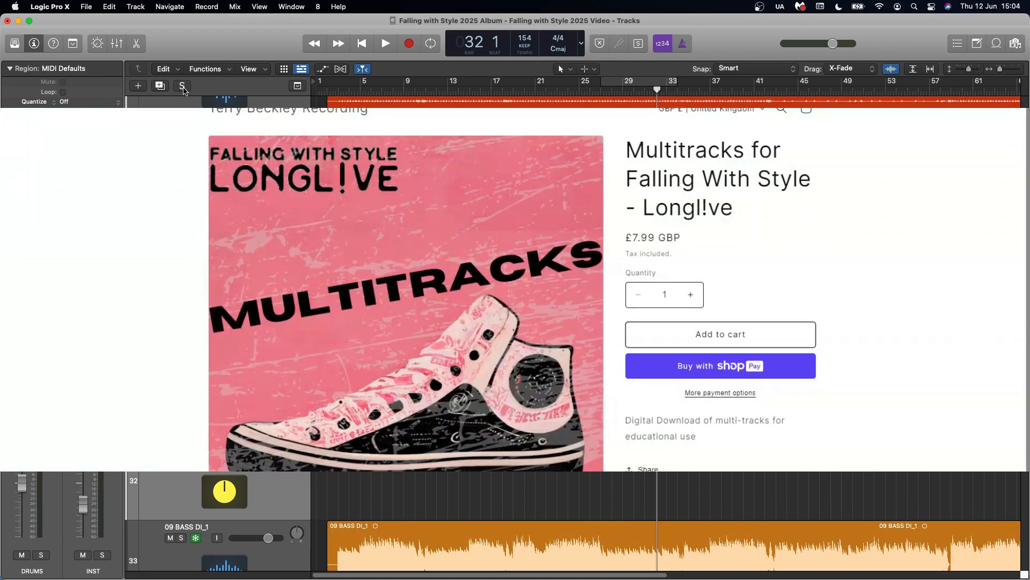